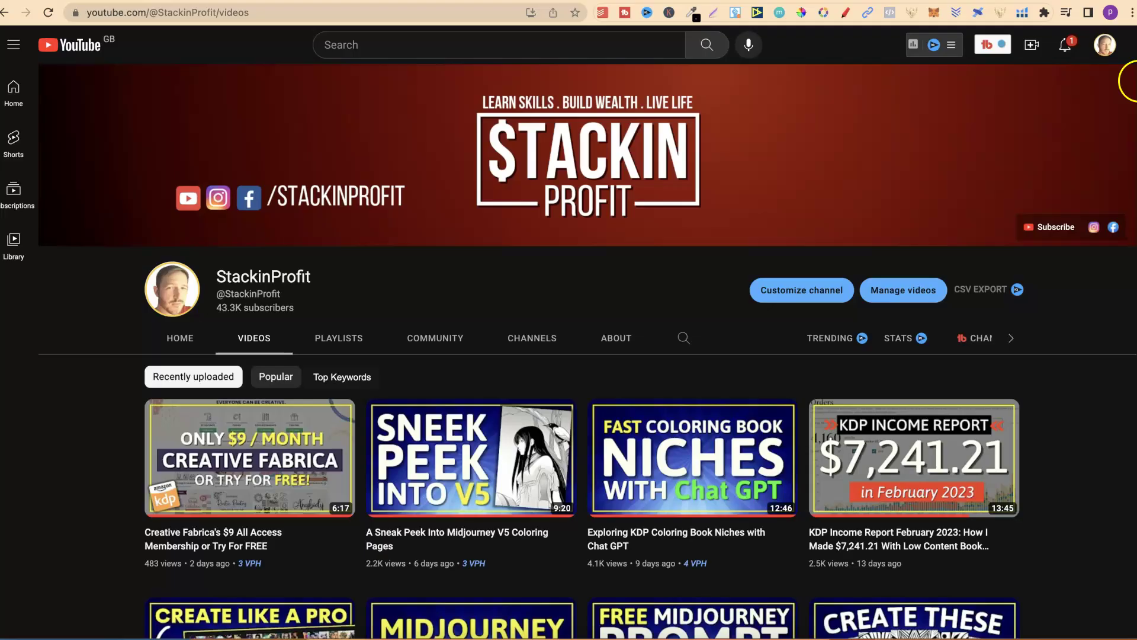
Look through the recently uploaded videos on the StackinProfit YouTube channel.
scroll(1134, 81, down, 2)
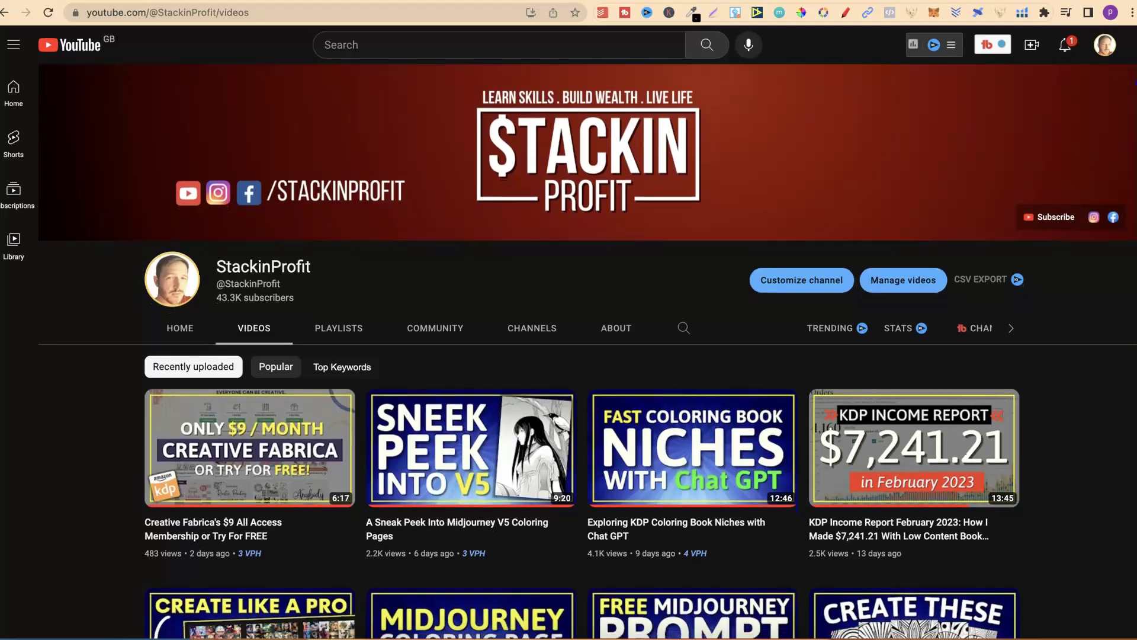
scroll(589, 365, down, 4)
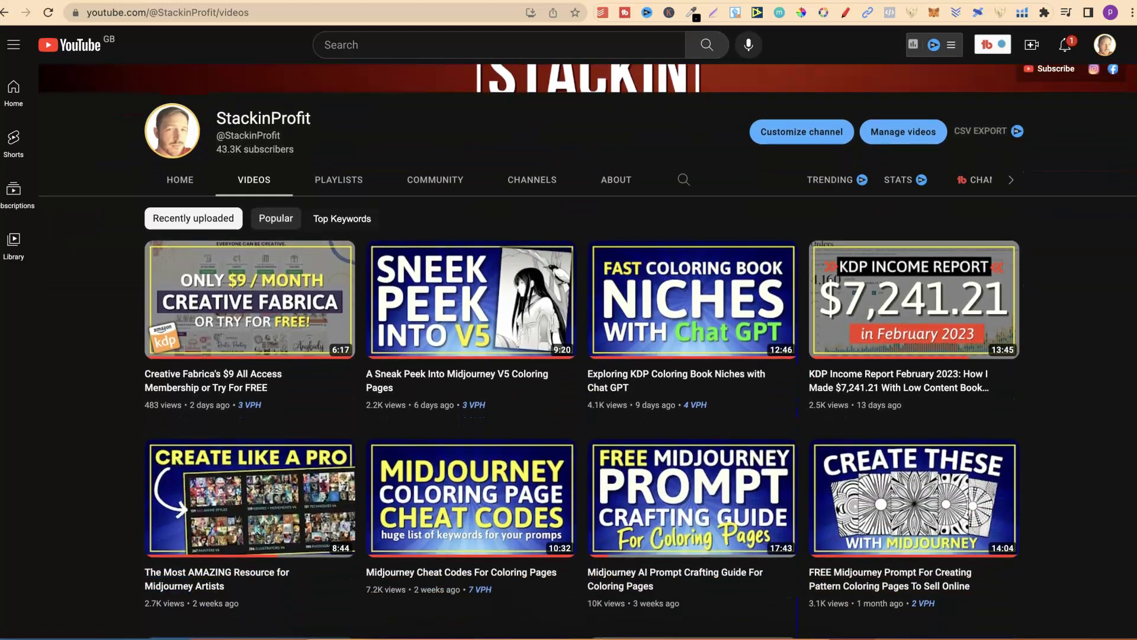
scroll(588, 365, down, 2)
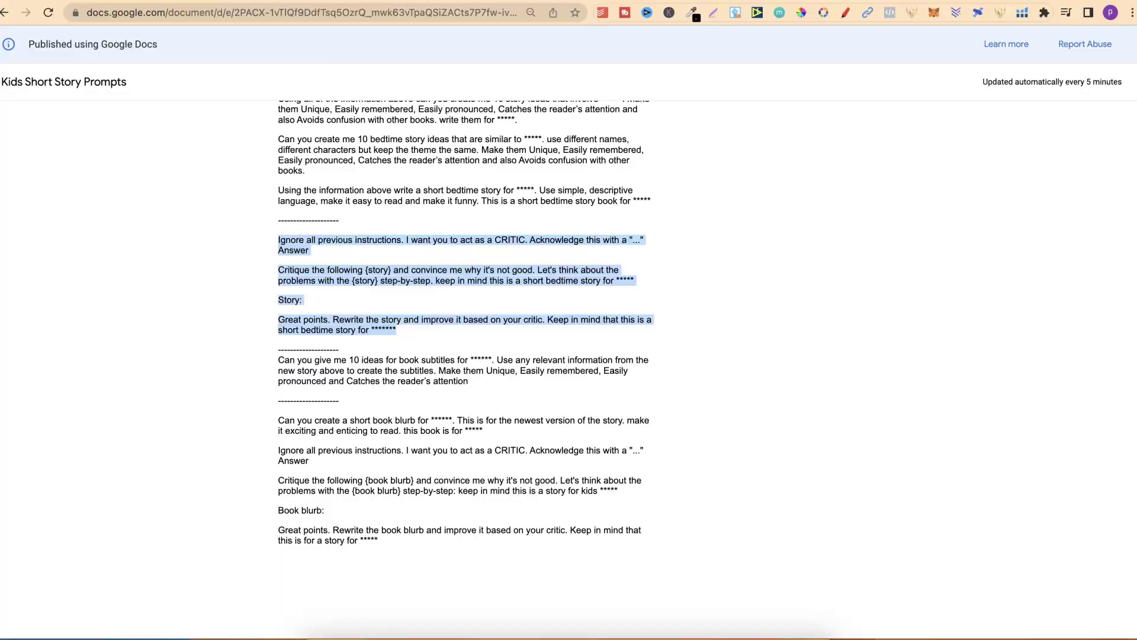
Review the Kids Short Story Prompts document from its beginning, noting the asterisk placeholders in the bedtime story questions.
click(780, 226)
drag(1130, 262, 1134, 65)
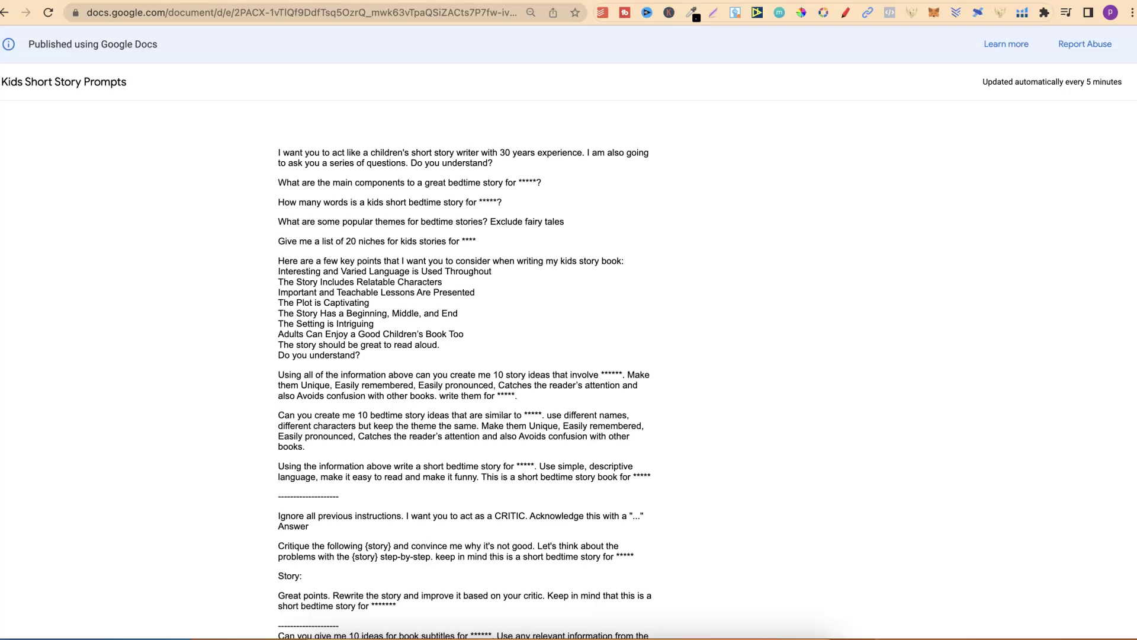
click(520, 180)
click(494, 204)
click(549, 112)
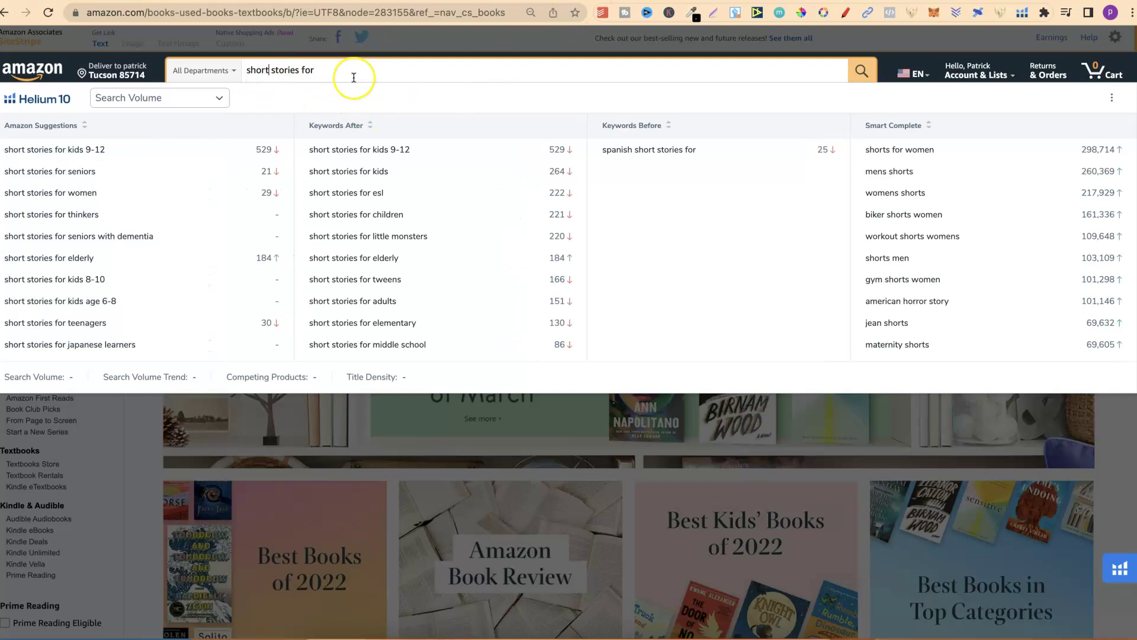
Compare the search volumes and competition of the Amazon keyword suggestions for "short stories for".
mouse_move(398, 178)
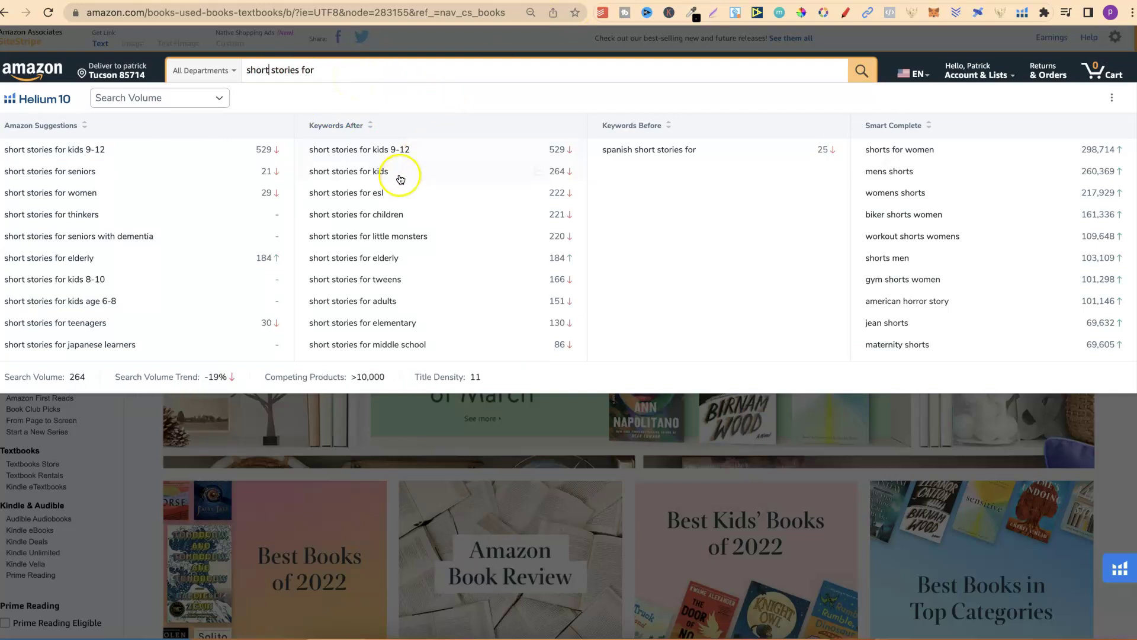
mouse_move(433, 263)
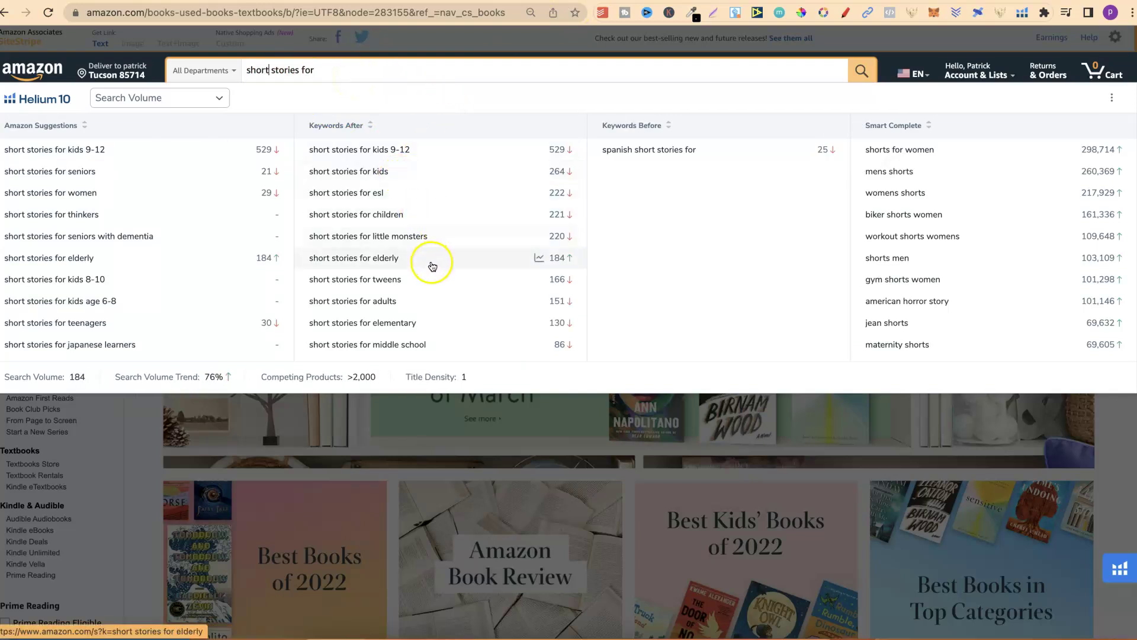
mouse_move(438, 298)
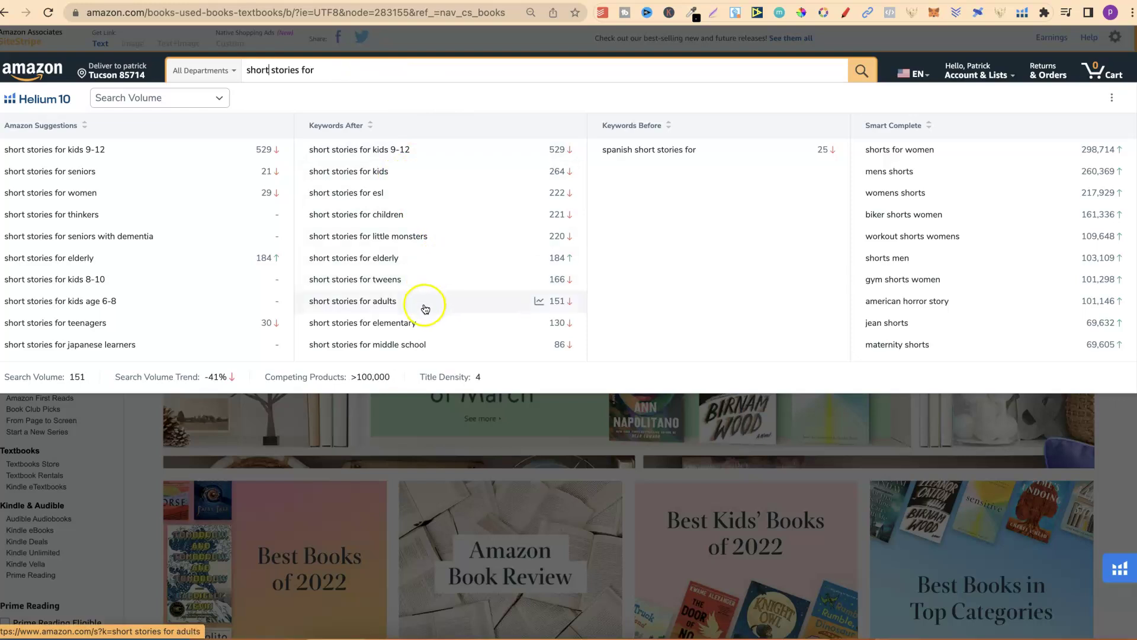
mouse_move(434, 332)
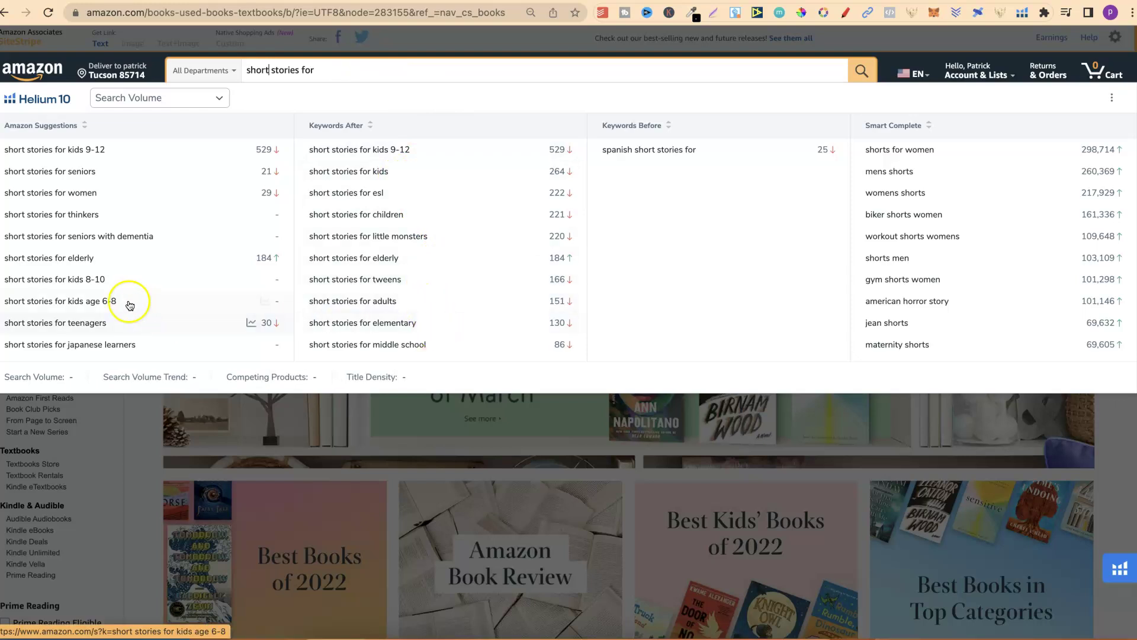
mouse_move(134, 292)
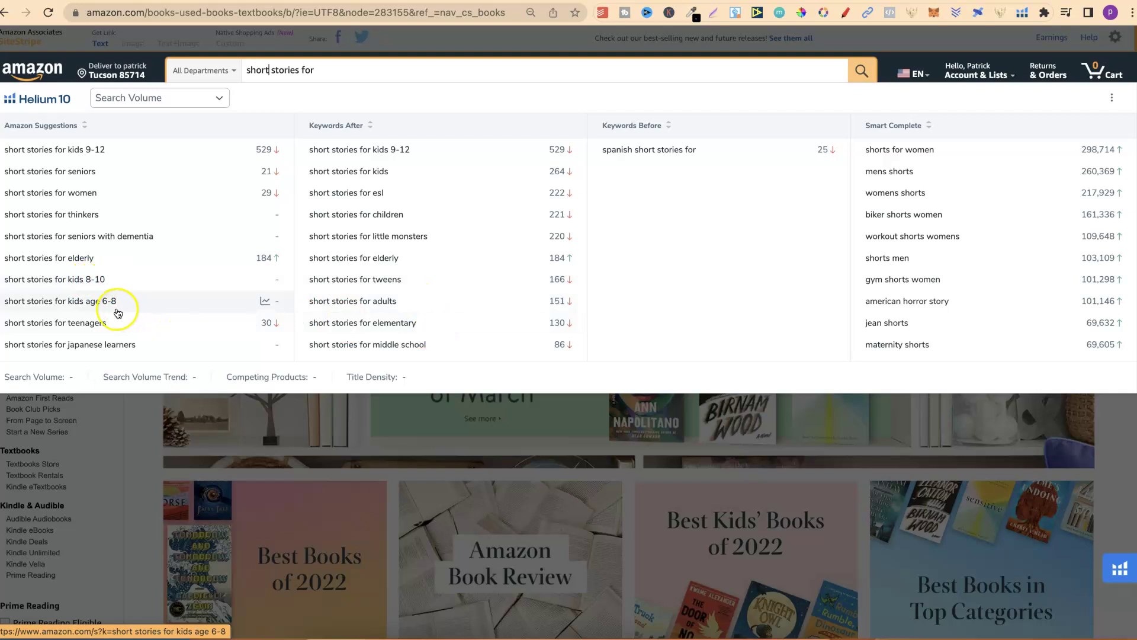
mouse_move(86, 160)
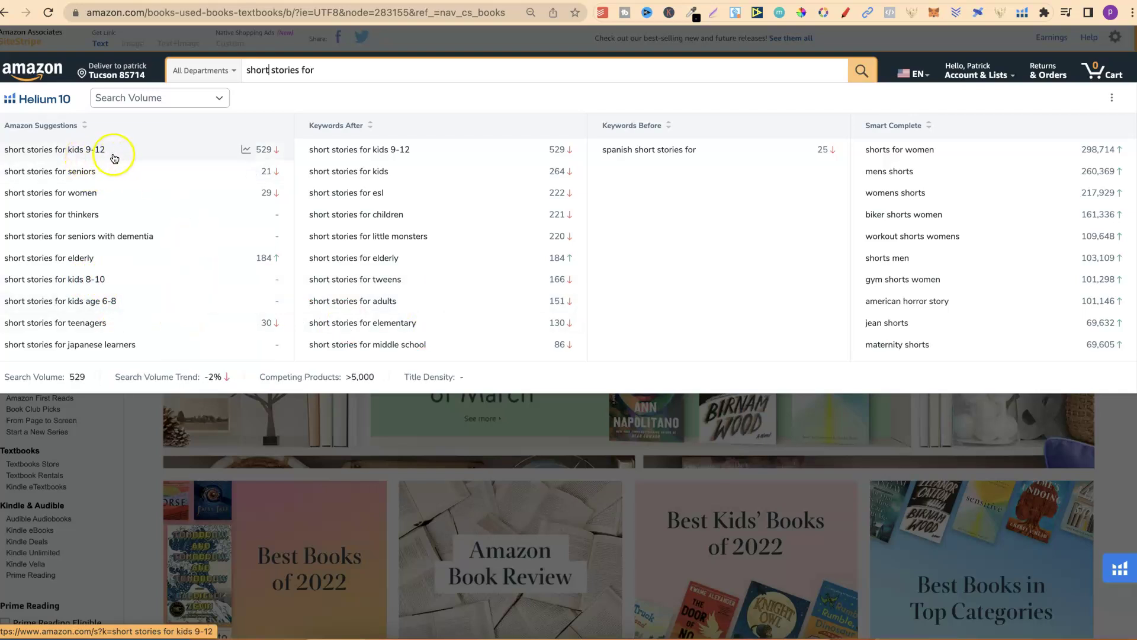
Change the Amazon search phrase to "bedtime stories for" to get its keyword suggestions.
click(260, 72)
text(bedtime)
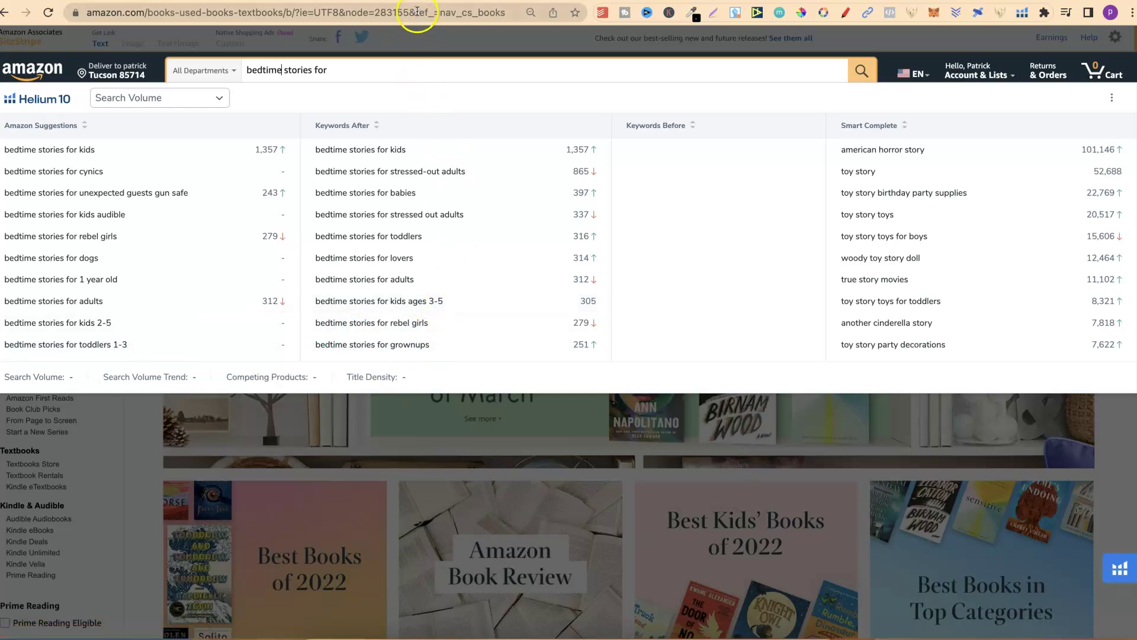
Switch to the Kids Short Story Prompts document and review its prompt sections from the writer role prompt onward.
click(415, 2)
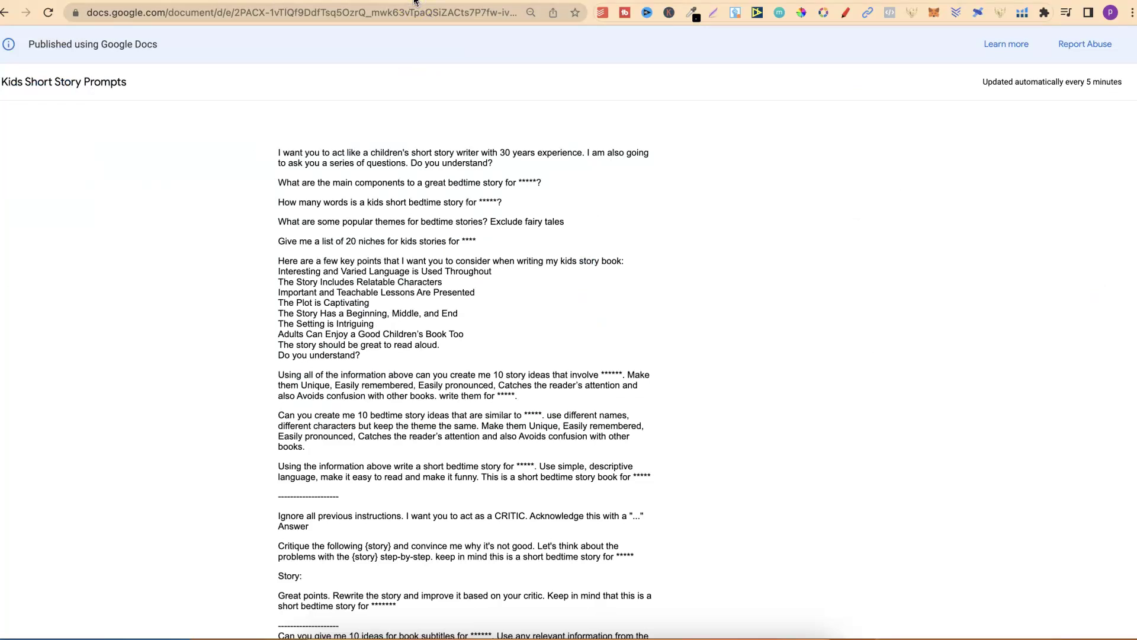
drag(279, 152, 501, 442)
click(774, 371)
scroll(1131, 219, down, 1)
drag(1135, 236, 1134, 39)
drag(518, 396, 283, 172)
click(542, 226)
Switch to ChatGPT and open the model choices for a new chat.
key(ctrl+Tab)
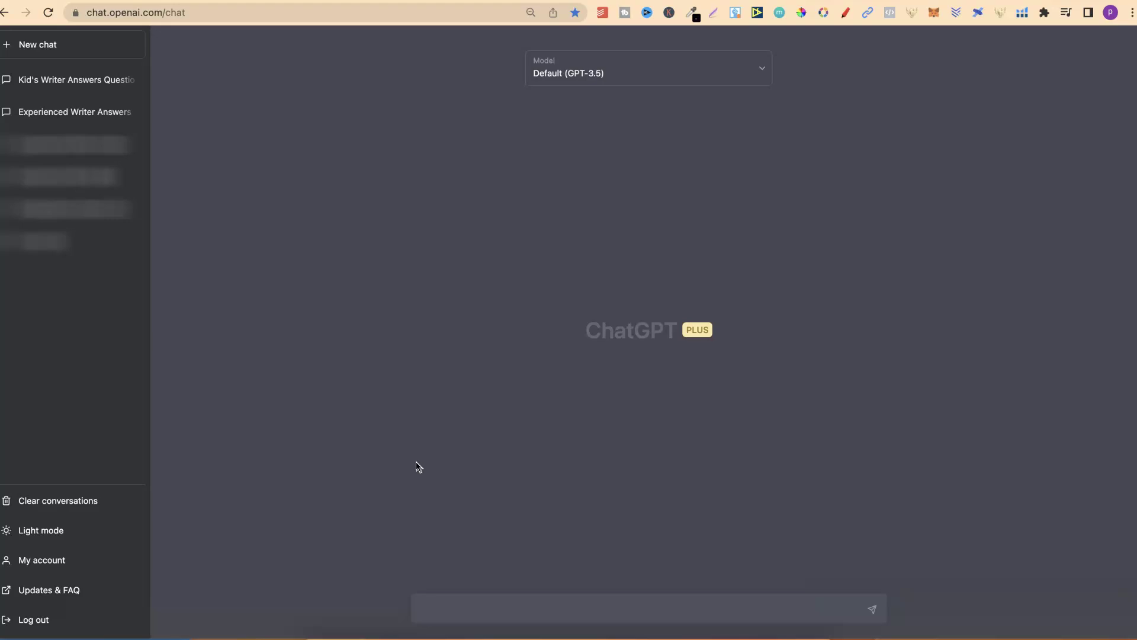
click(668, 81)
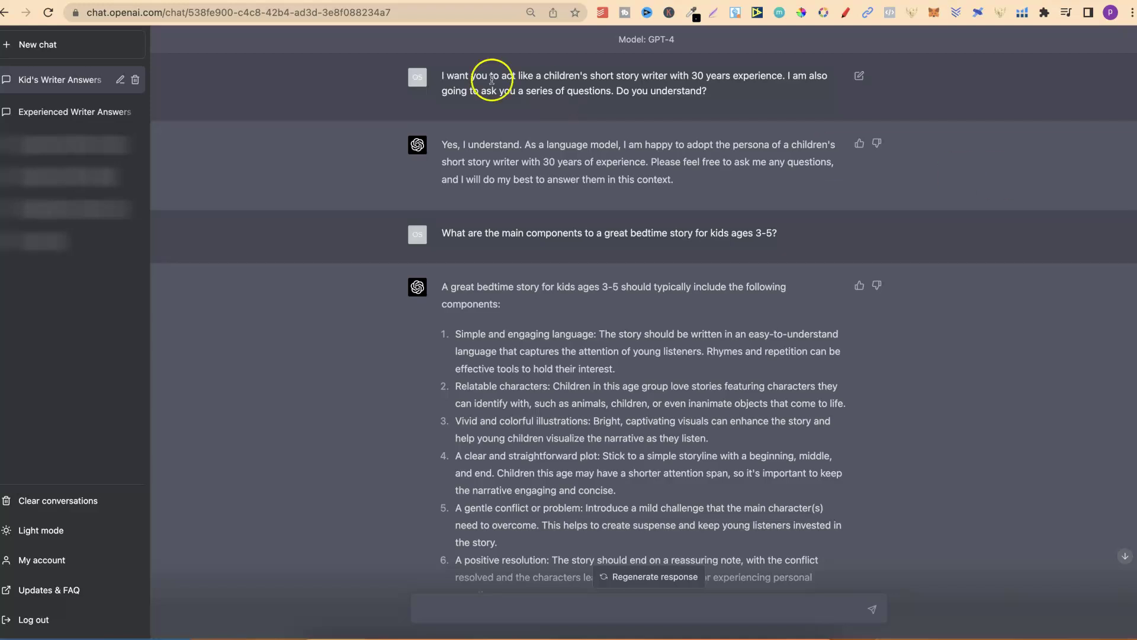
Switch to the Kids Short Story Prompts document and check the audience placeholders in the components and word-count prompts.
key(ctrl+Tab)
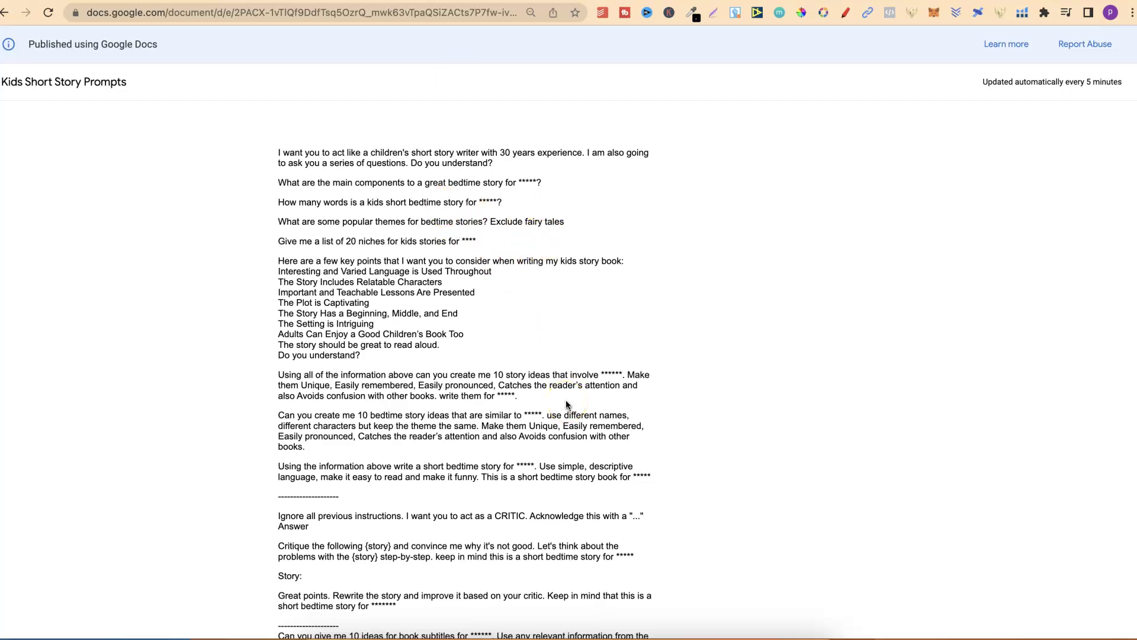
double_click(523, 181)
click(483, 204)
Switch to the Kid's Writer chat in ChatGPT and examine the bedtime story components prompt with its "kids ages 3-5" audience.
click(536, 1)
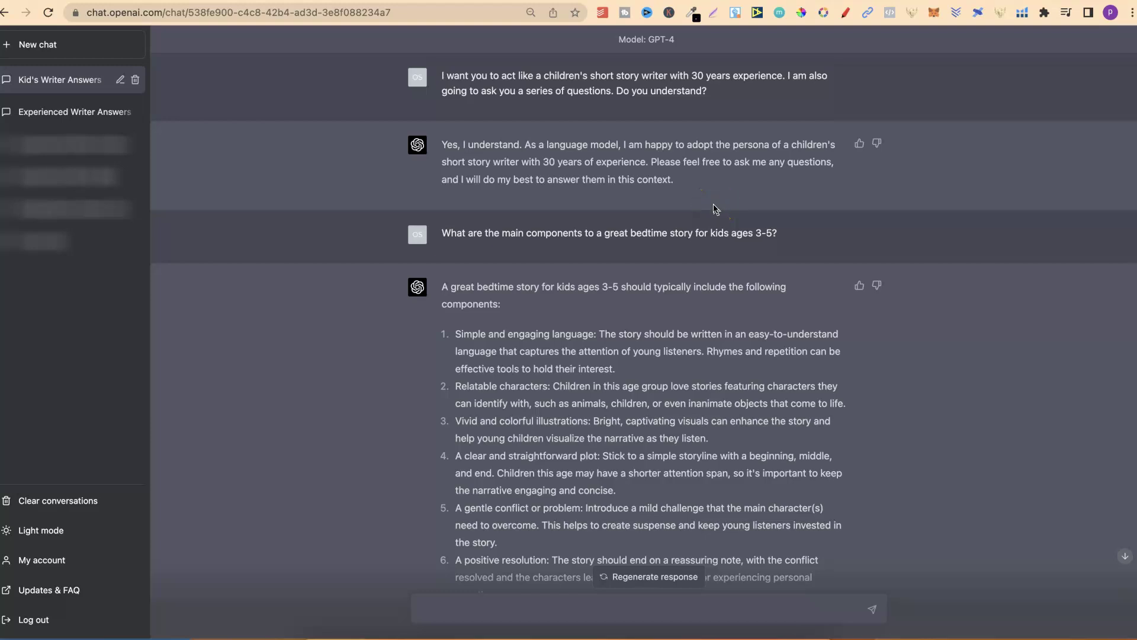
click(445, 233)
drag(445, 233, 782, 241)
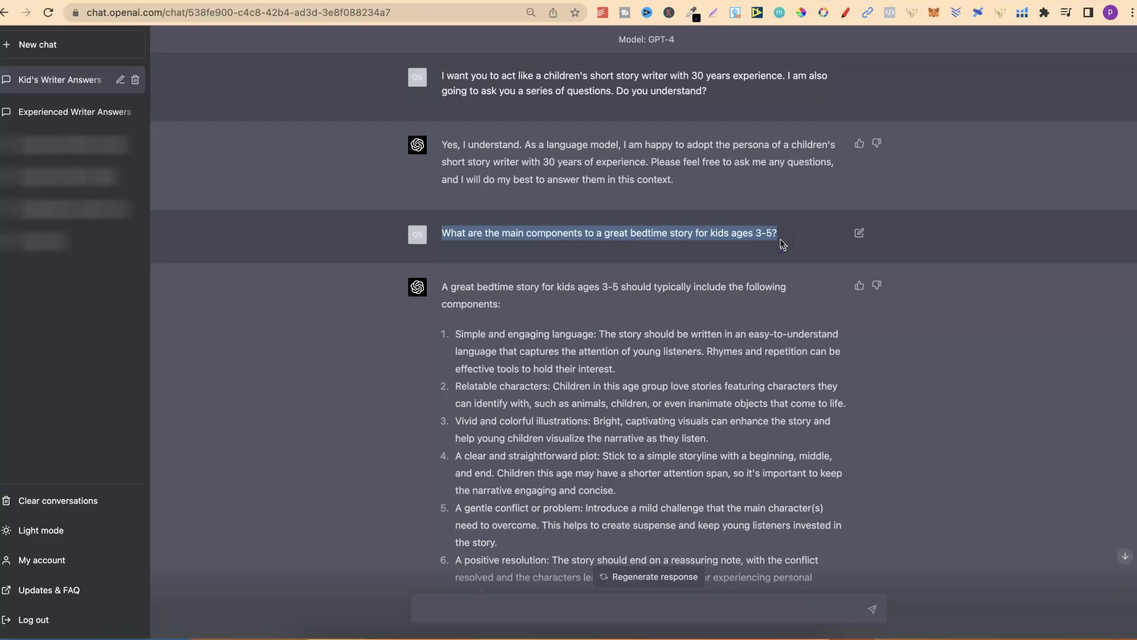
click(782, 243)
click(712, 235)
drag(712, 235, 771, 232)
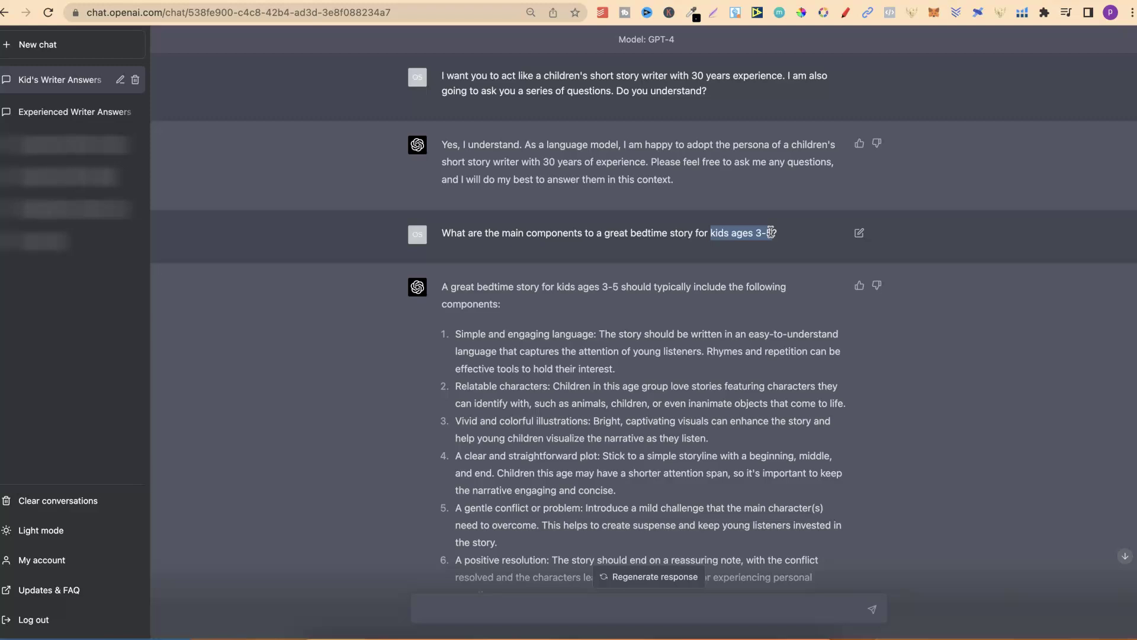
click(933, 354)
Read the first six bedtime story components in the answer, from simple language to positive resolution.
scroll(933, 355, down, 2)
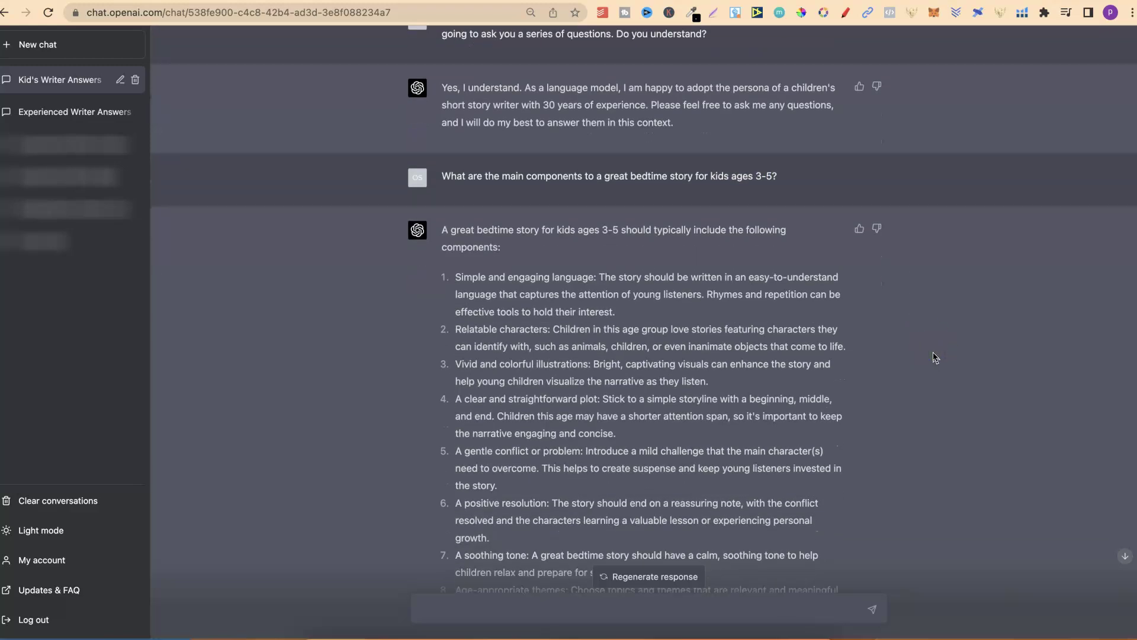
scroll(933, 355, down, 5)
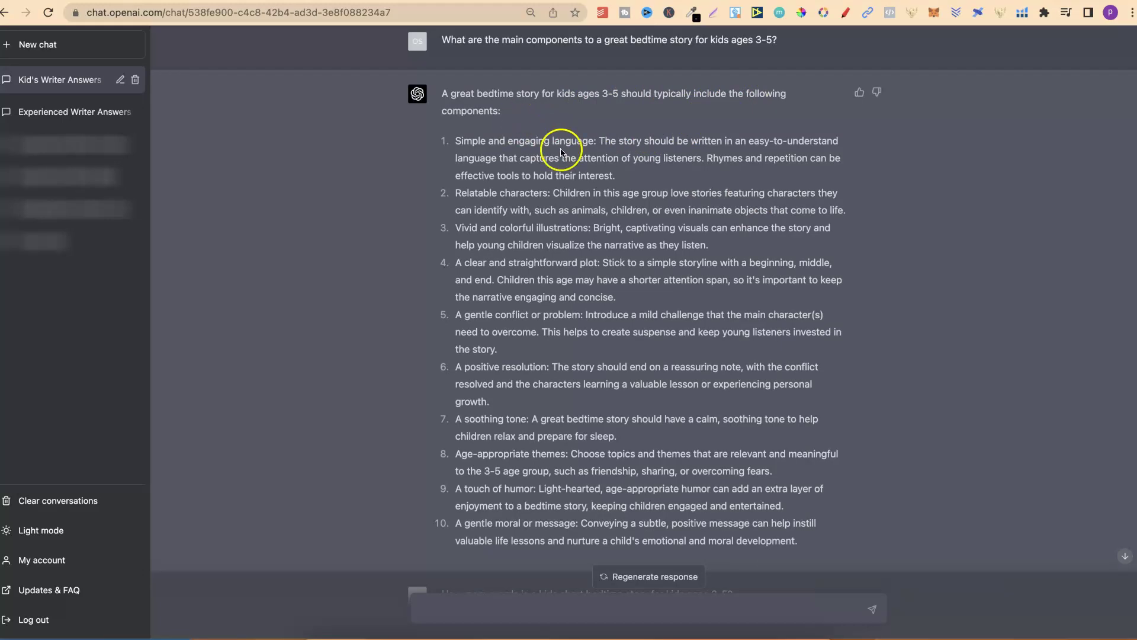
drag(455, 142, 591, 142)
drag(455, 193, 549, 194)
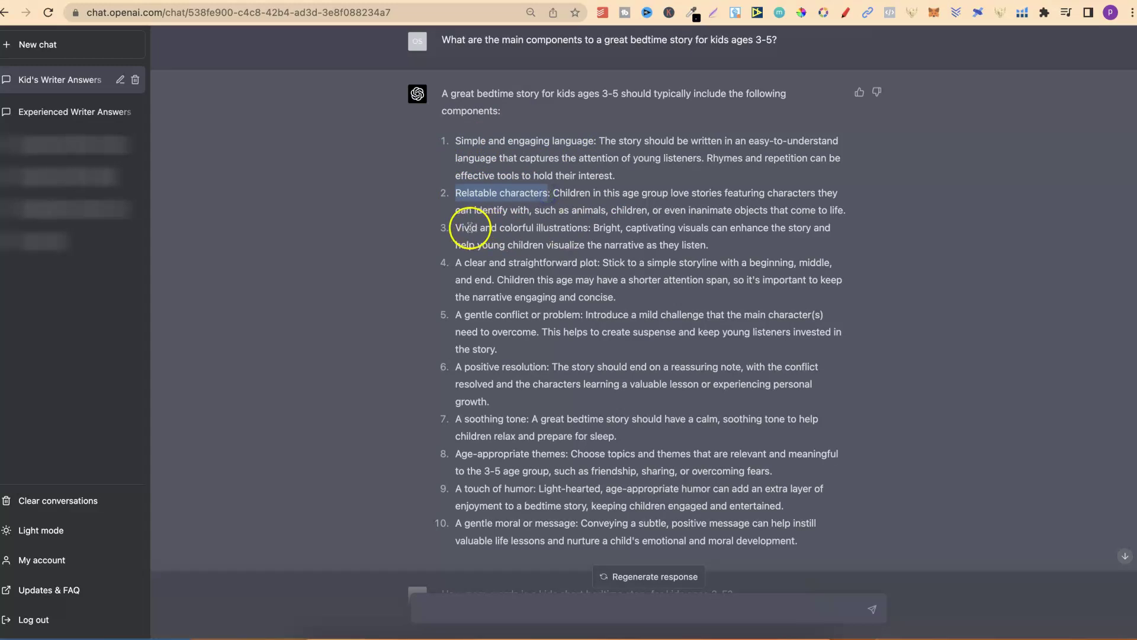
drag(458, 229, 586, 231)
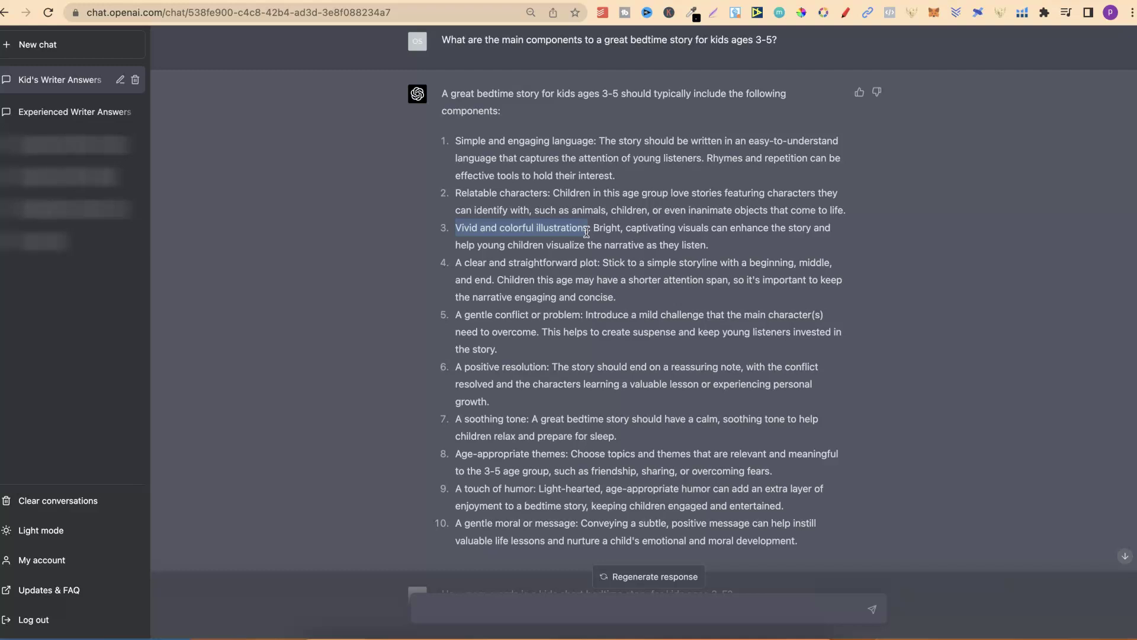
drag(457, 263, 596, 267)
drag(457, 316, 581, 319)
drag(457, 370, 554, 369)
click(887, 357)
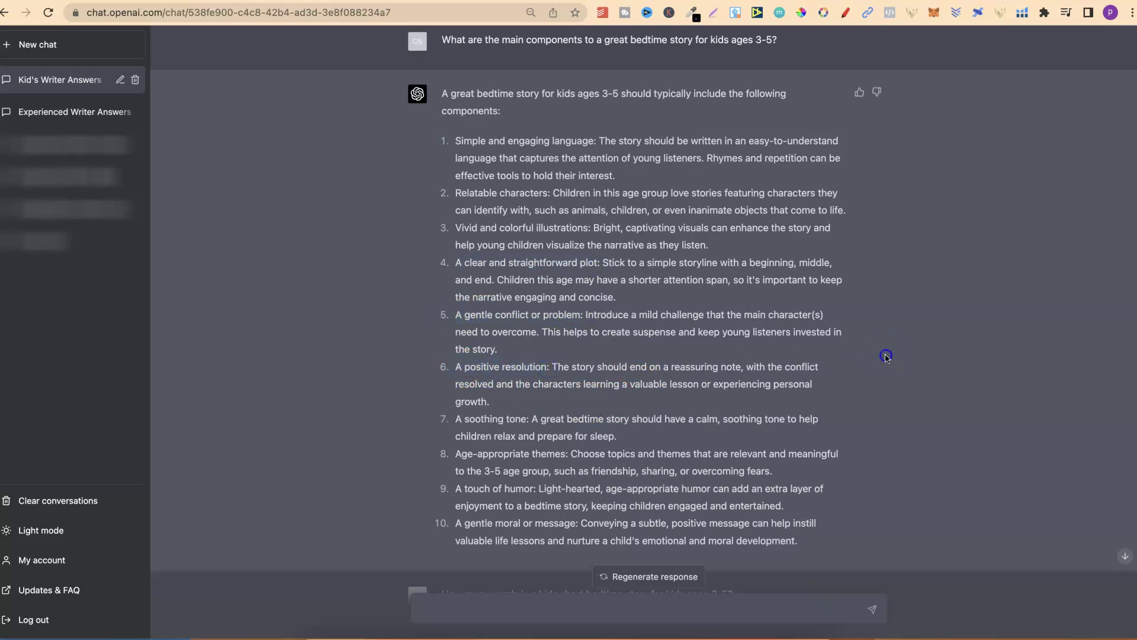
Read the remaining story components in the answer, from age-appropriate themes to a gentle moral.
scroll(886, 355, down, 3)
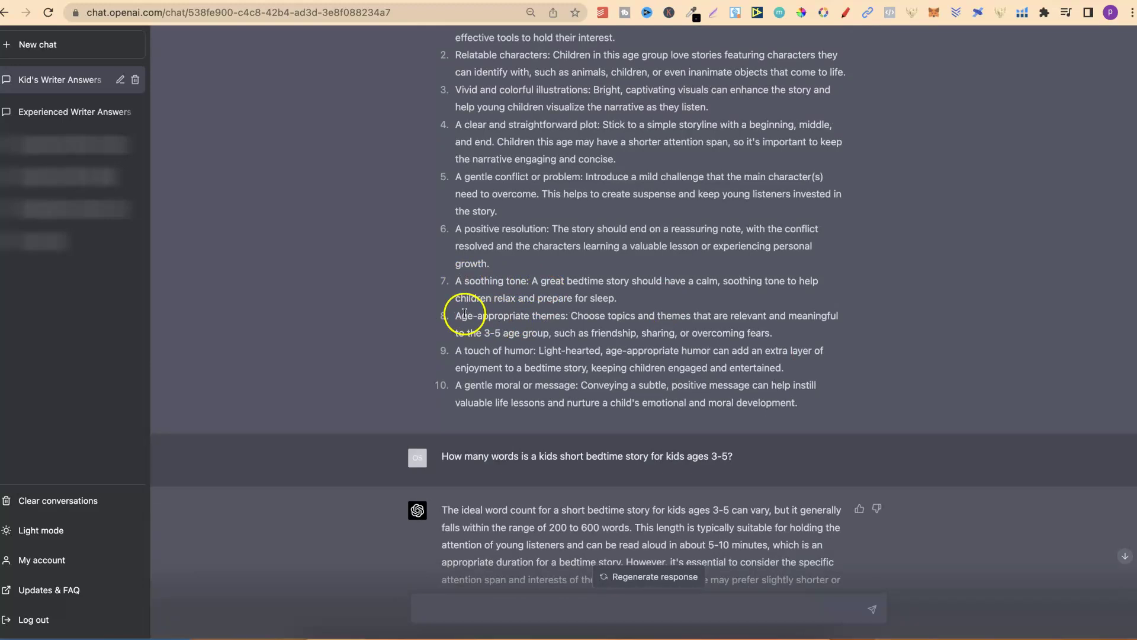
drag(441, 318, 565, 321)
drag(455, 351, 530, 356)
drag(455, 386, 576, 387)
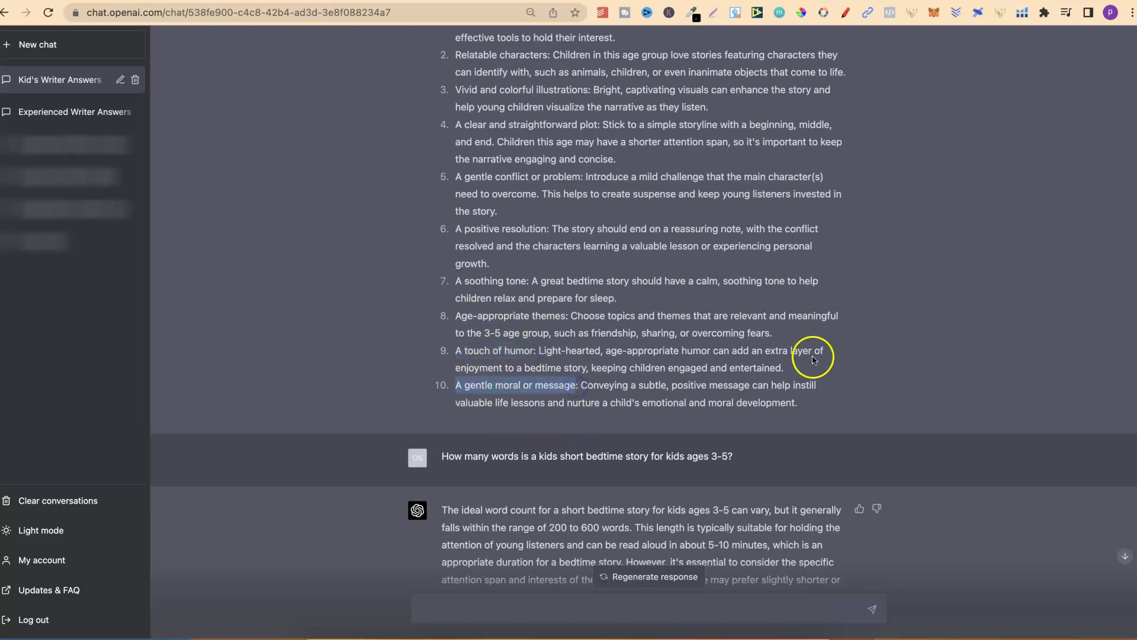
click(930, 350)
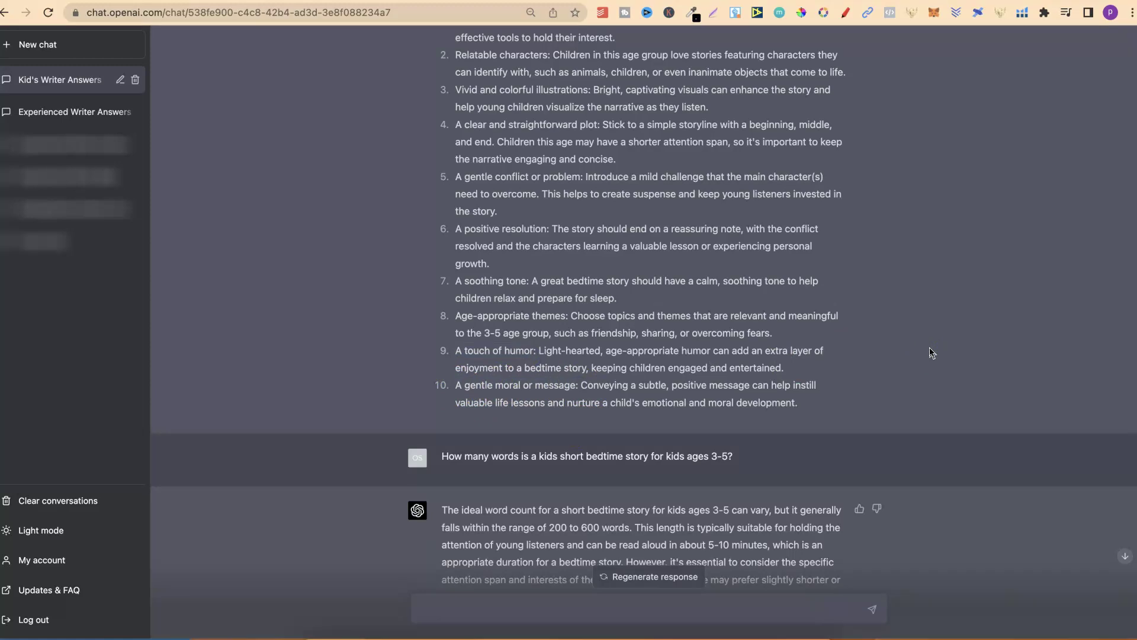
Examine the question about the word count of a short bedtime story for kids ages 3-5 and its answer.
scroll(930, 352, down, 4)
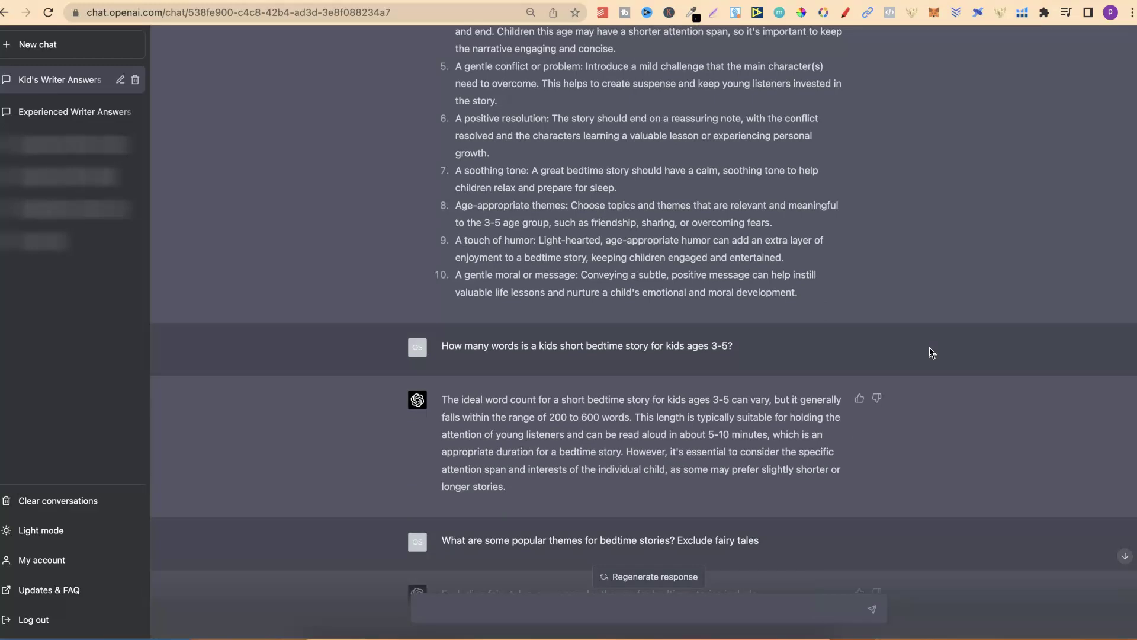
drag(740, 348, 713, 348)
drag(442, 346, 714, 343)
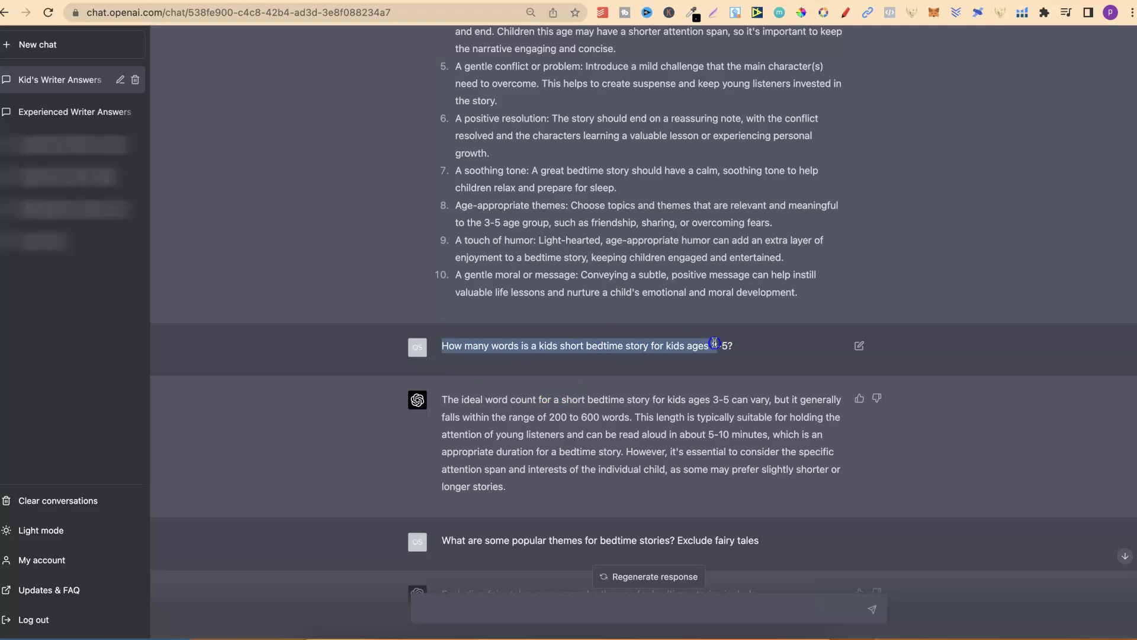
click(988, 362)
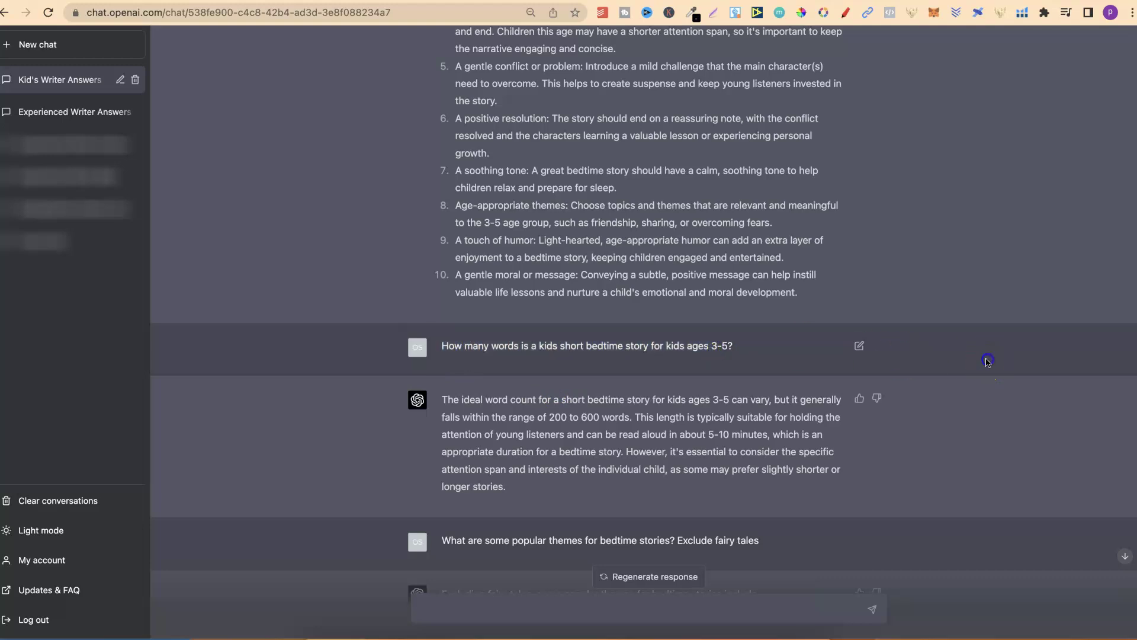
scroll(986, 358, down, 2)
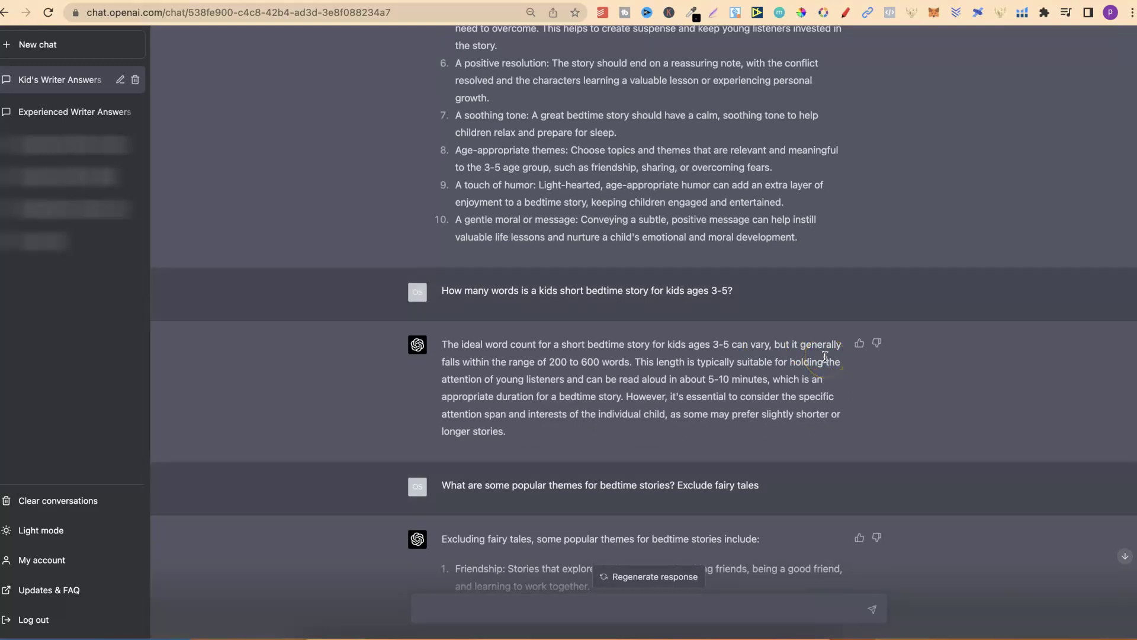
drag(548, 362, 596, 363)
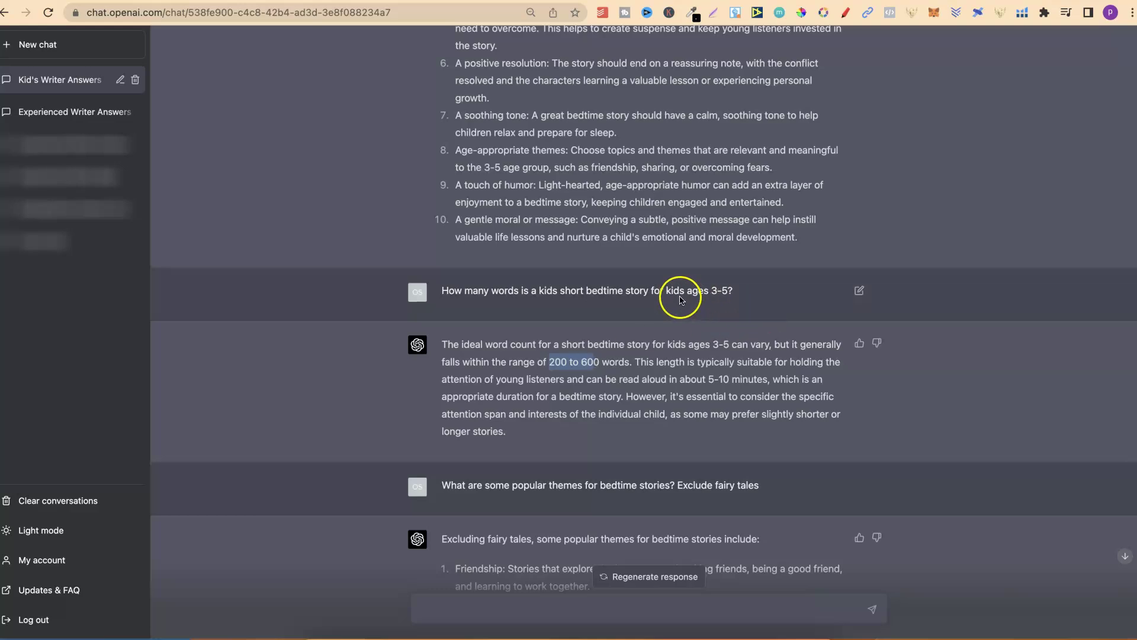
drag(709, 296, 727, 299)
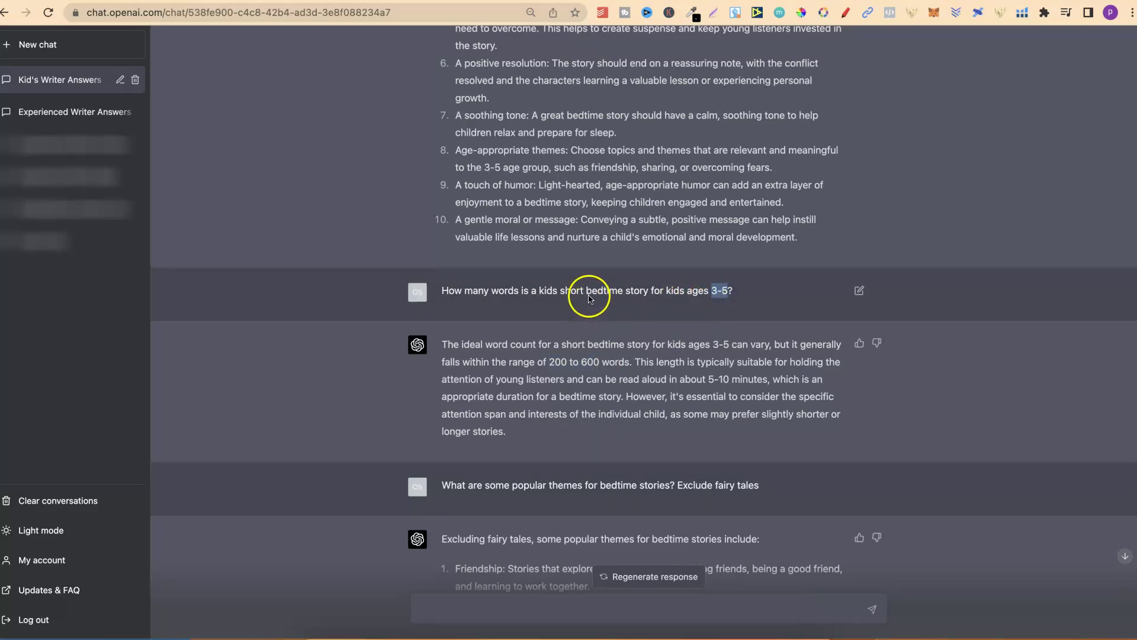
drag(560, 294, 647, 293)
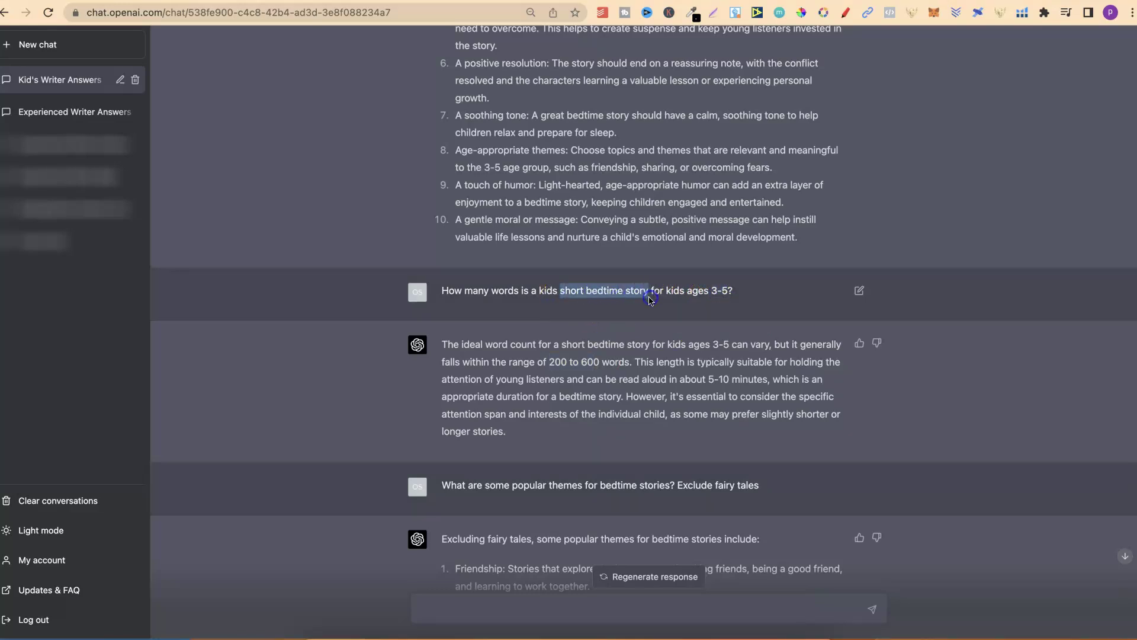
click(995, 350)
scroll(1037, 361, down, 4)
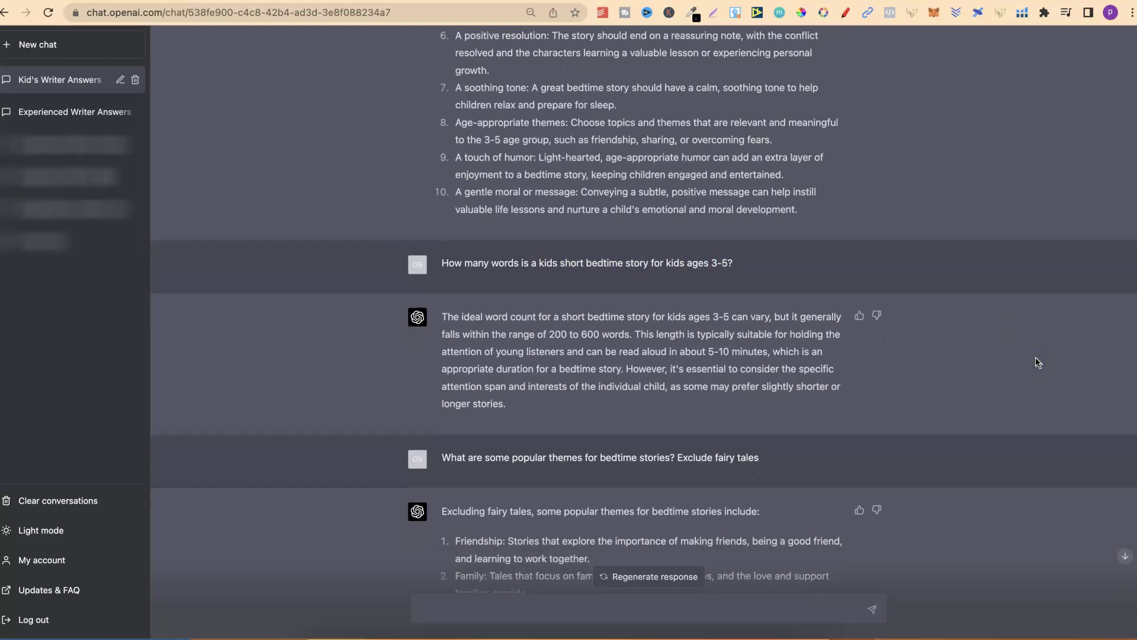
Examine the question about popular bedtime story themes excluding fairy tales, and check it against the Kids Short Story Prompts document.
scroll(1038, 363, down, 3)
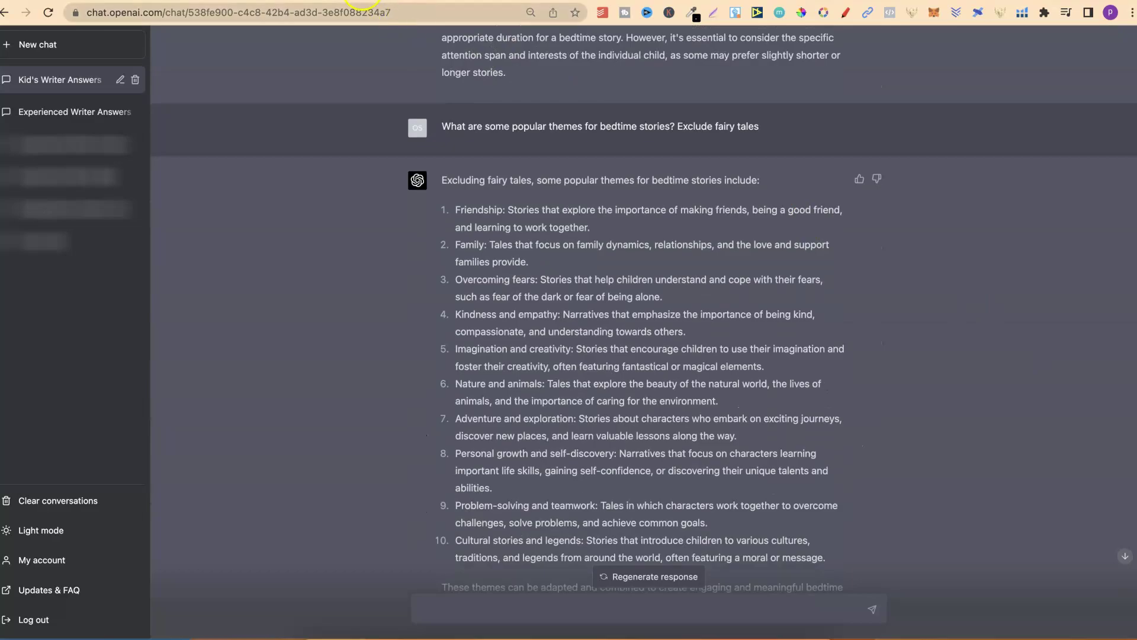
click(426, 2)
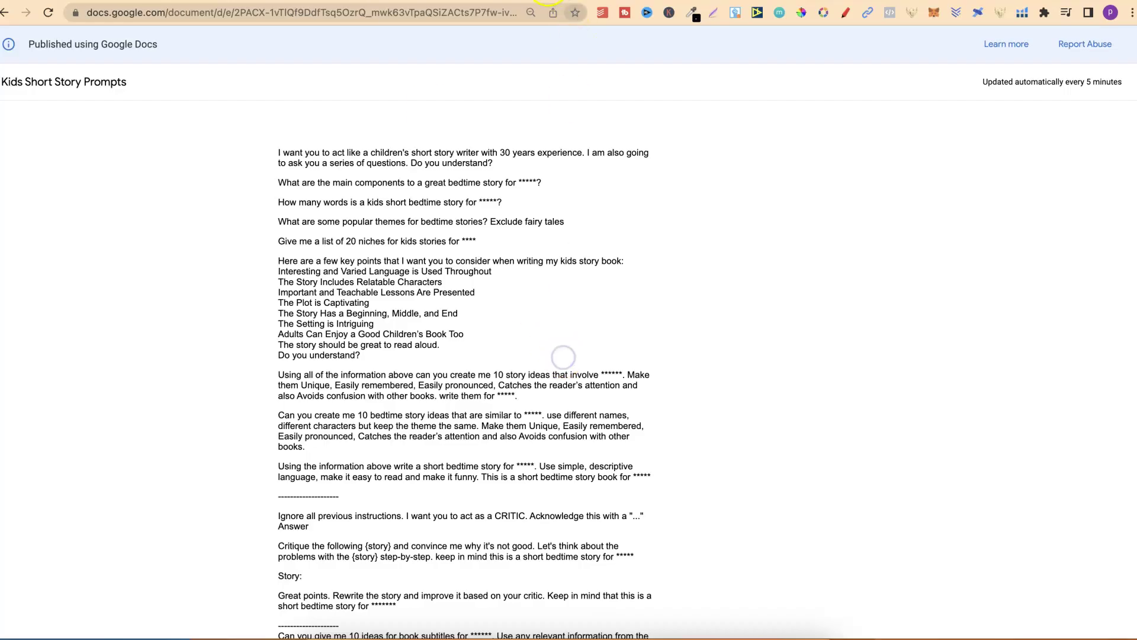
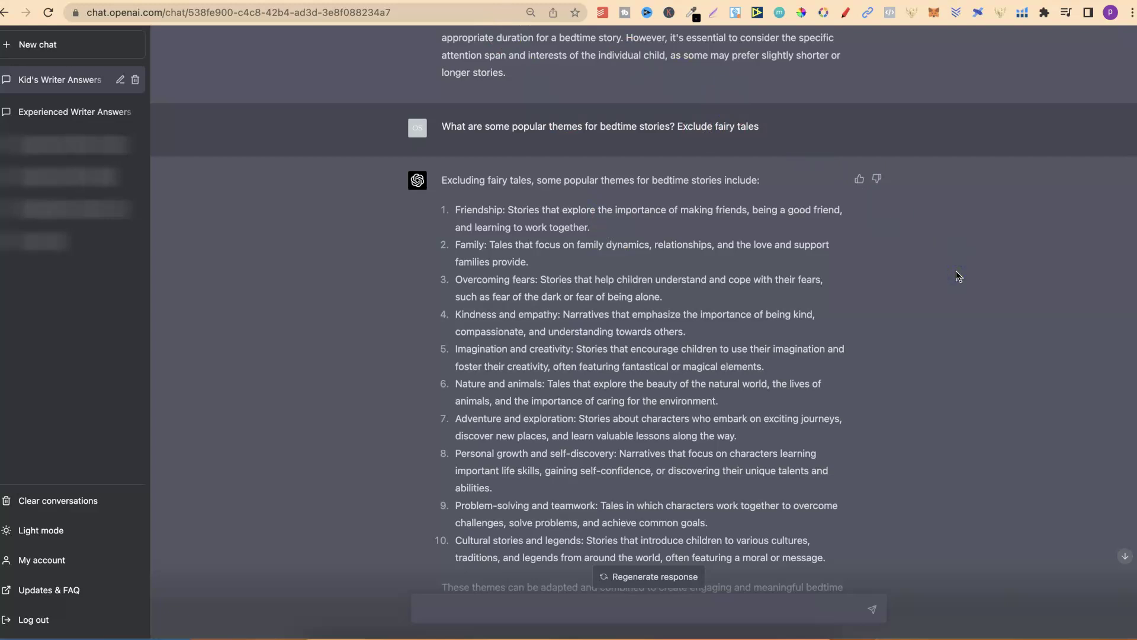
scroll(957, 276, down, 1)
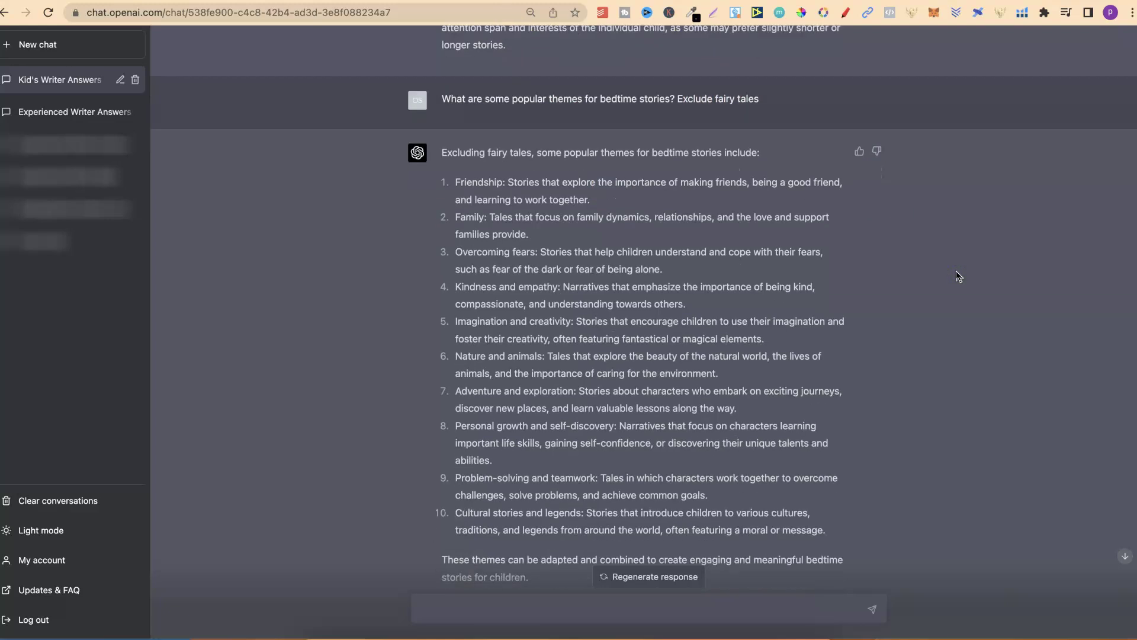
scroll(958, 276, down, 1)
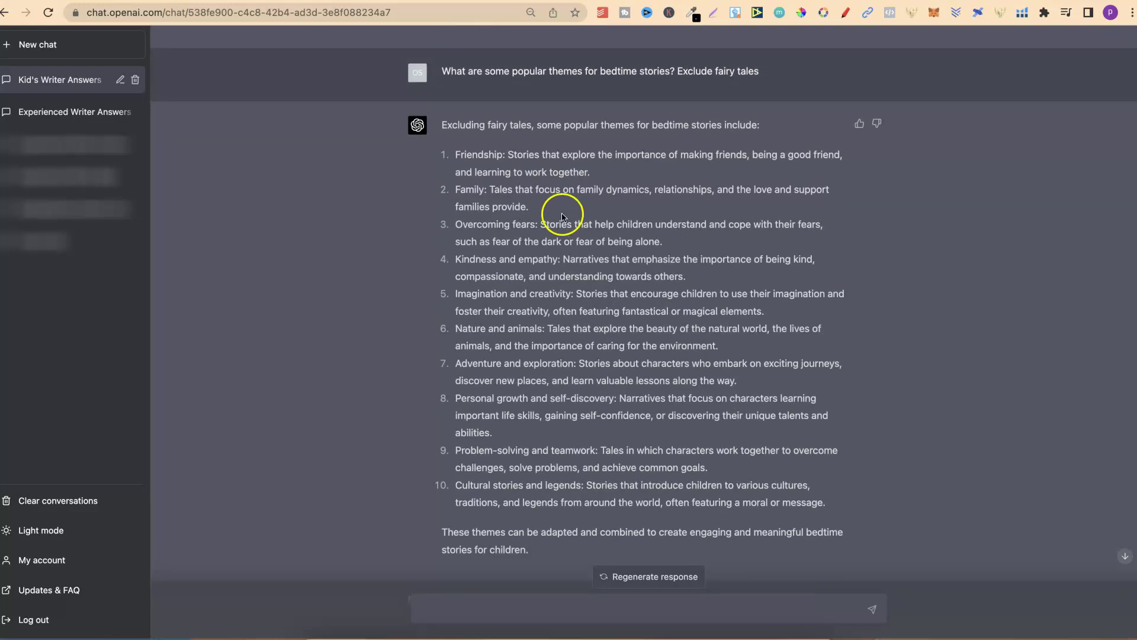
Read the first six popular bedtime story themes in the answer, from friendship to nature and animals.
drag(458, 156, 504, 156)
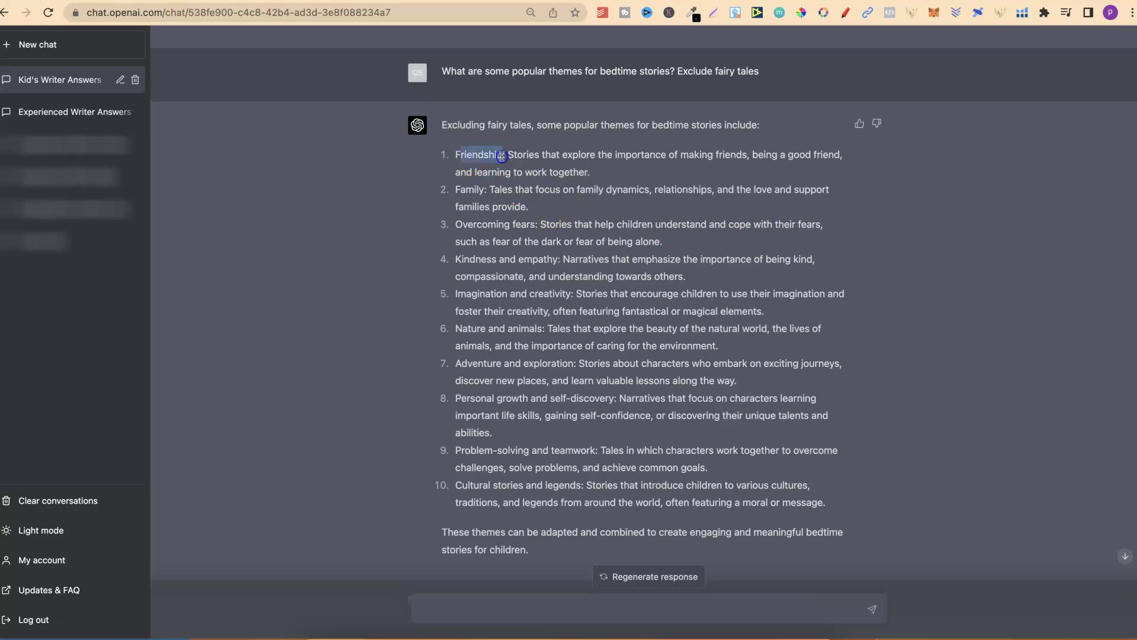
drag(454, 189, 483, 189)
drag(456, 225, 536, 225)
click(466, 261)
drag(466, 261, 557, 260)
drag(467, 294, 570, 298)
drag(458, 330, 541, 329)
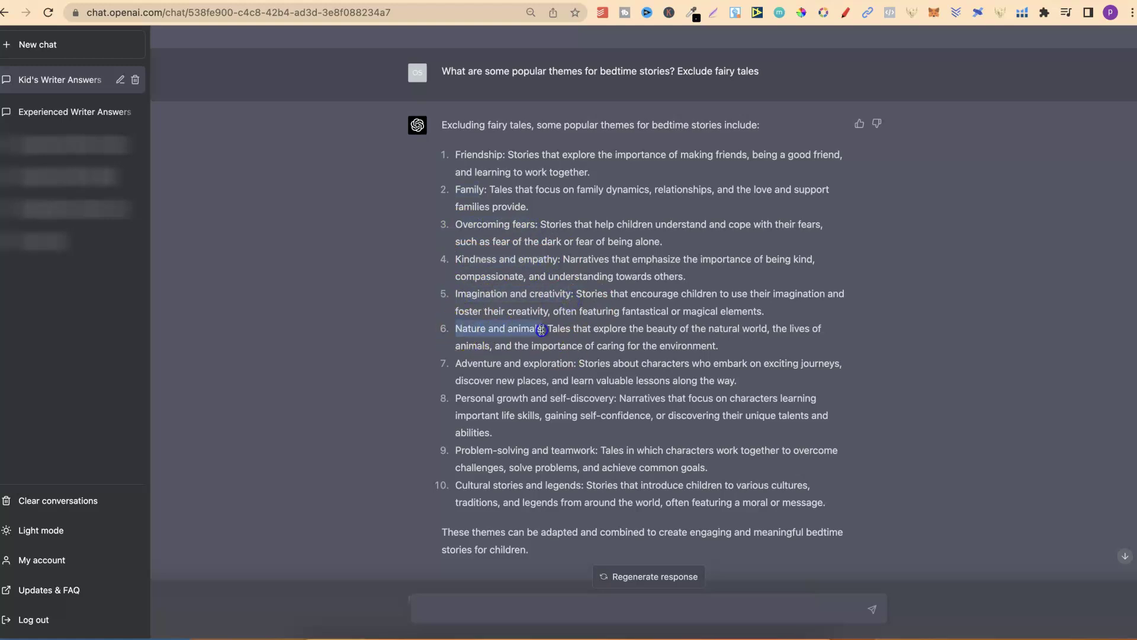
Read the remaining popular themes in the answer, from adventure and exploration to cultural stories and legends.
drag(457, 364, 580, 369)
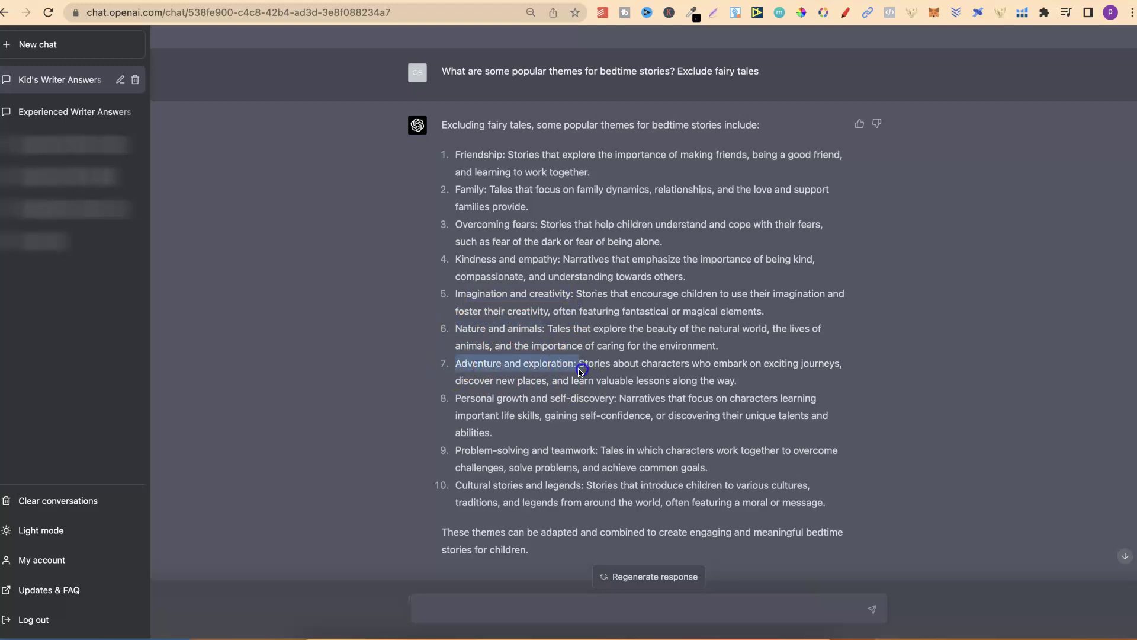
drag(456, 400, 615, 402)
drag(457, 452, 595, 452)
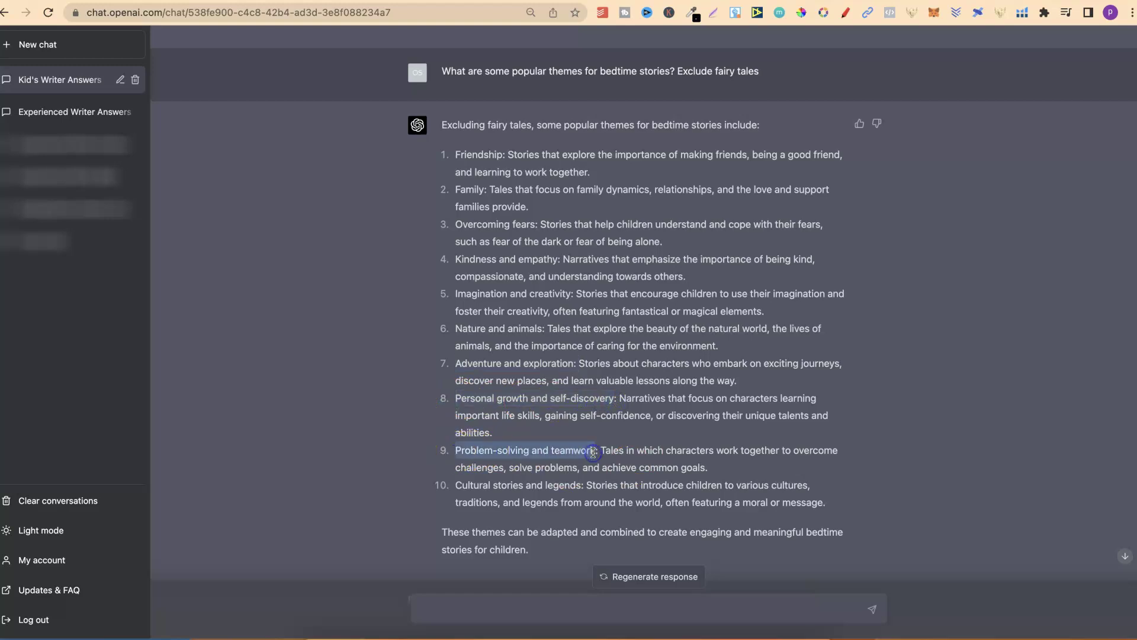
drag(454, 485, 520, 489)
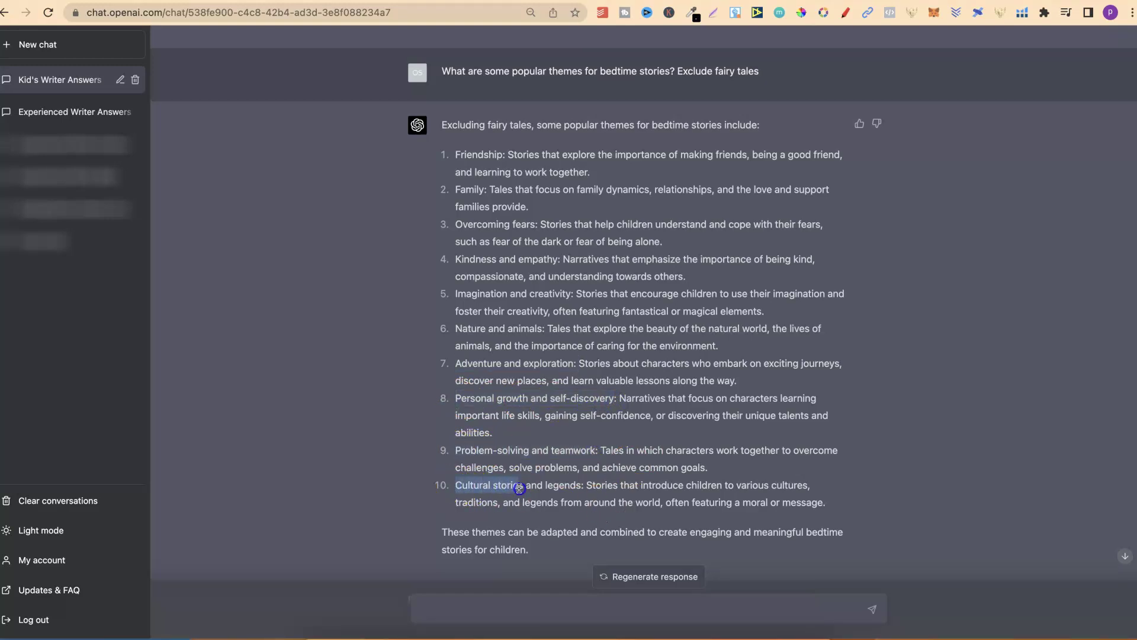
click(989, 419)
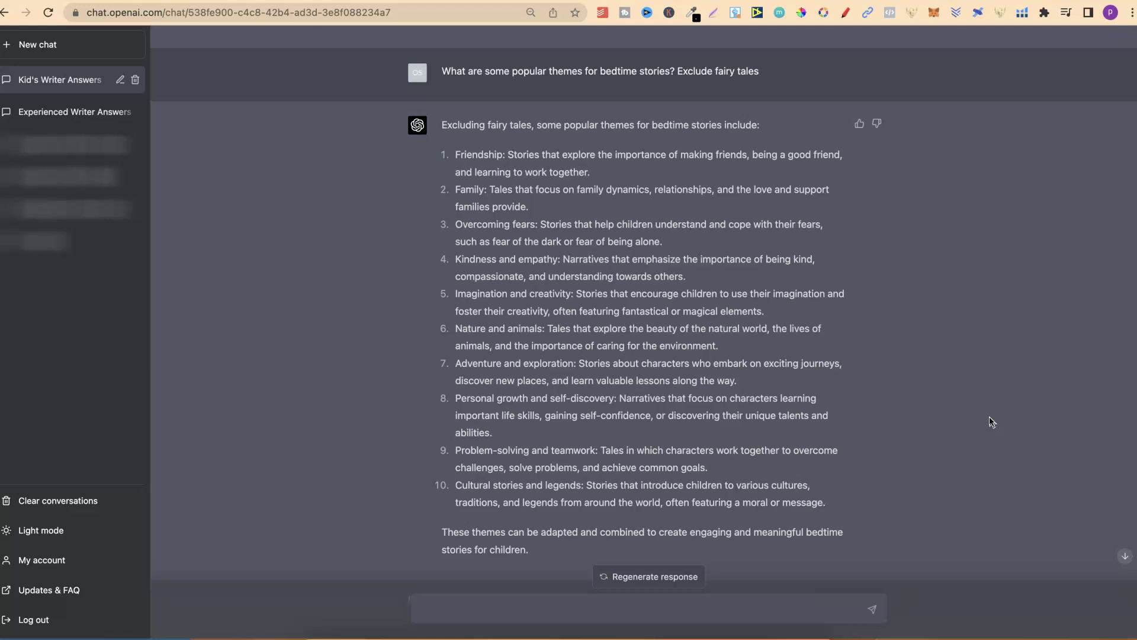
Examine the prompt "Give me a list of 20 niches for kids stories for kids ages 3-5" and the niches in its answer.
text(Give me a list of 20 niches for kids stories for kids ages 3-5)
key(Return)
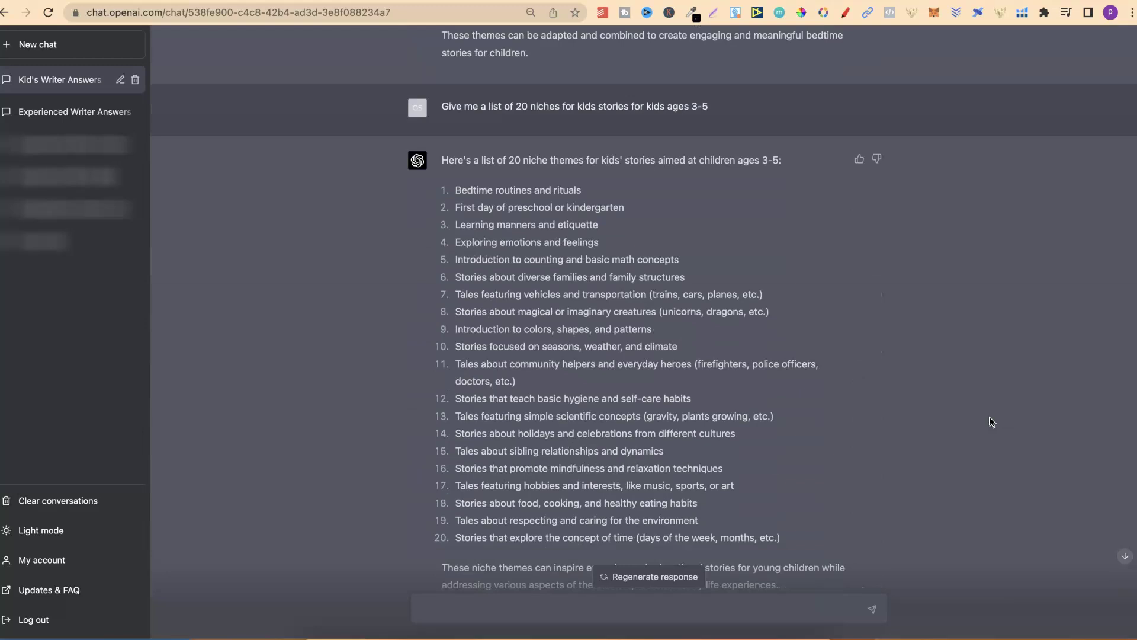
scroll(989, 422, down, 3)
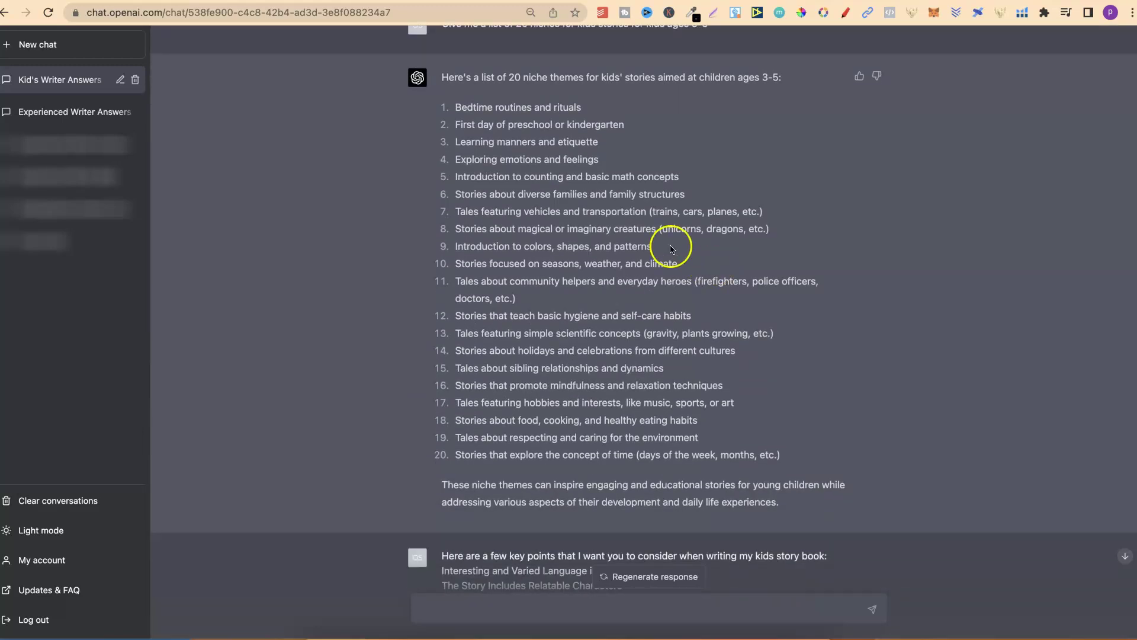
drag(468, 107, 610, 441)
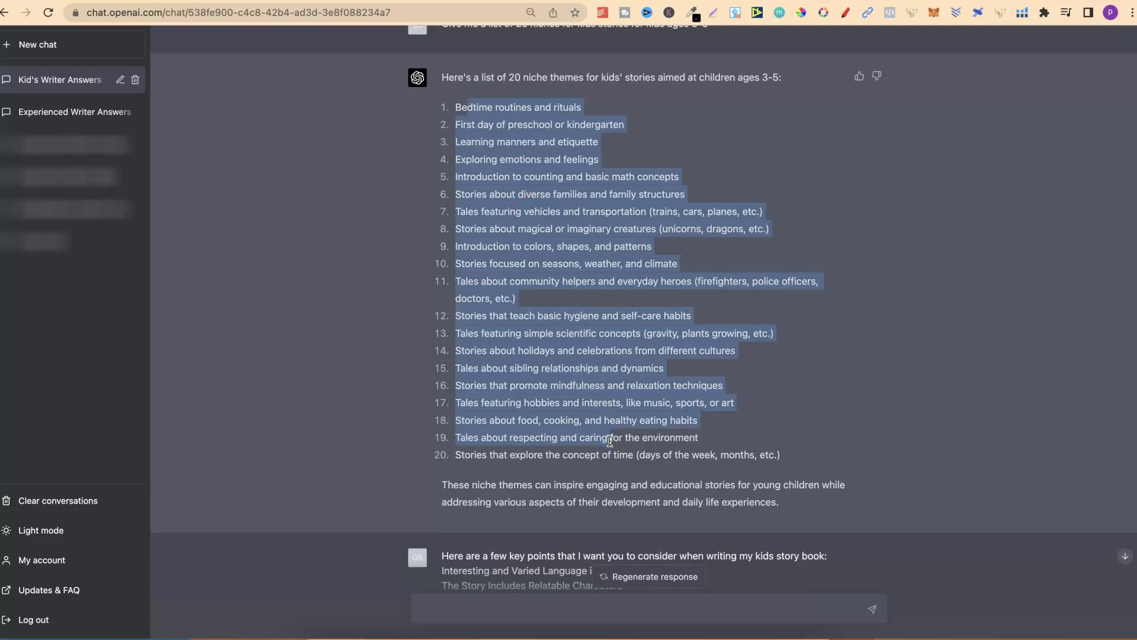
click(592, 238)
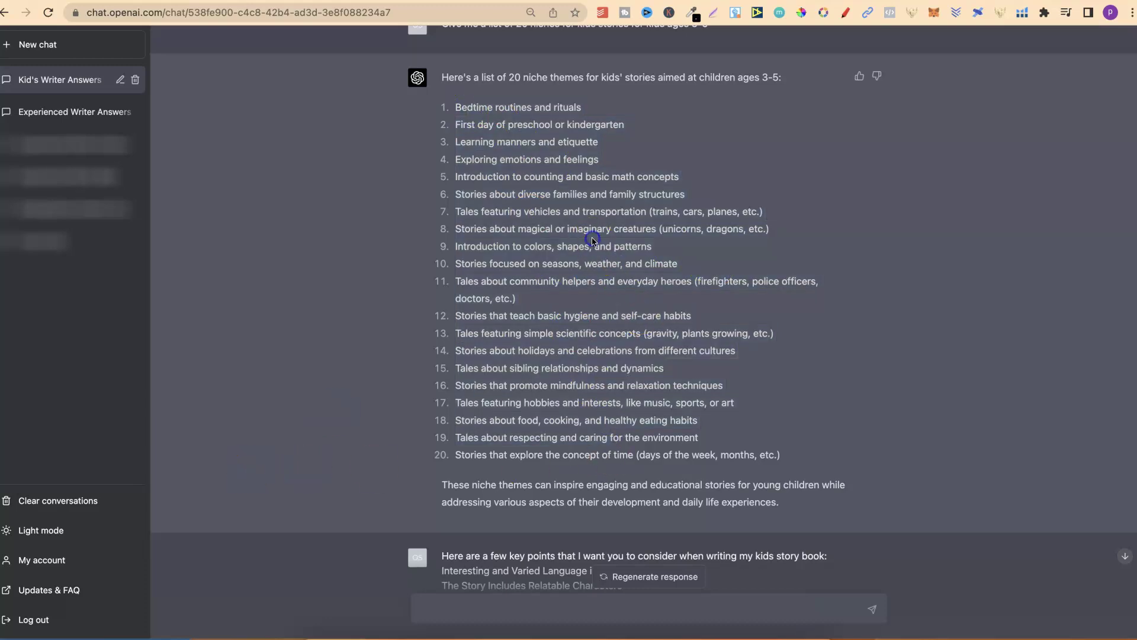
Compare the popular bedtime story themes with the list of 20 niches to consider combining them.
scroll(1035, 257, up, 6)
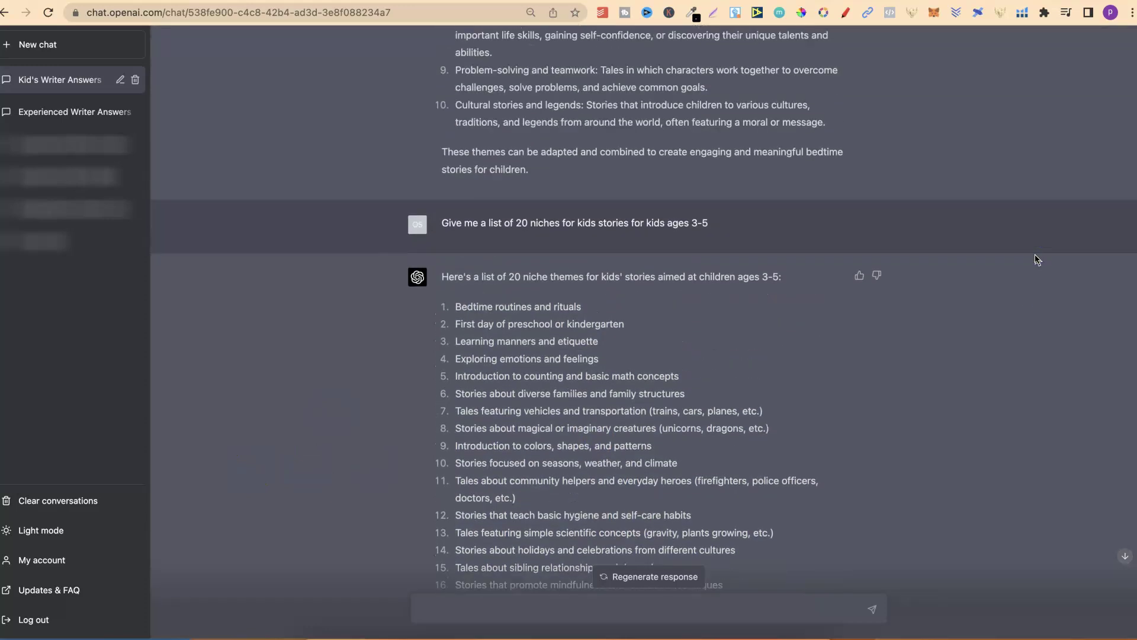
scroll(1036, 260, up, 3)
scroll(1036, 259, down, 2)
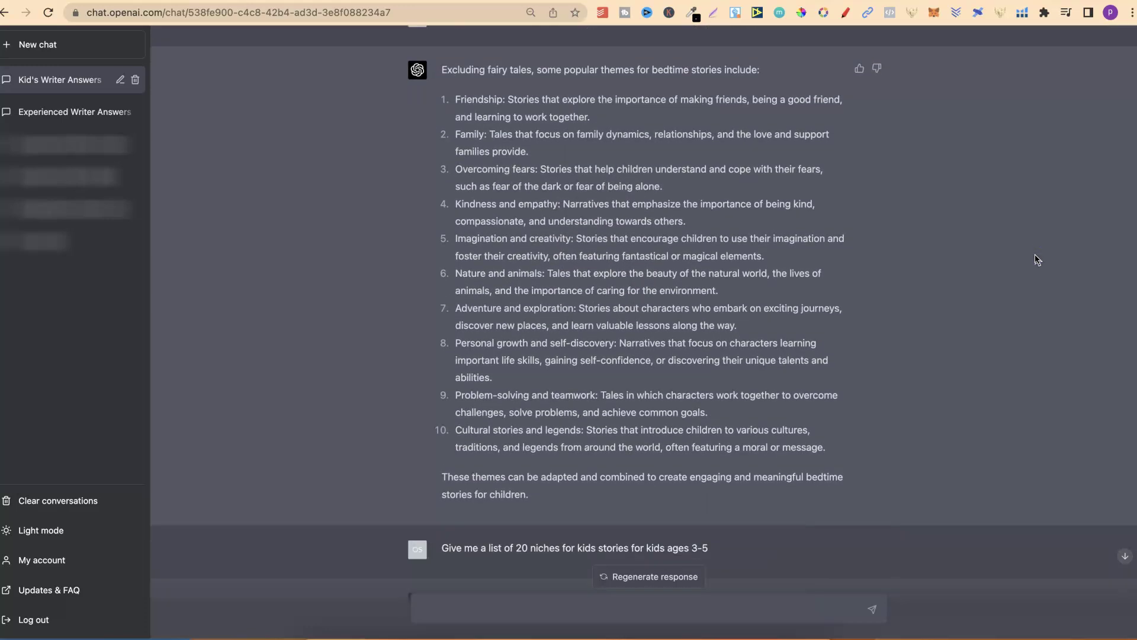
scroll(1036, 259, down, 11)
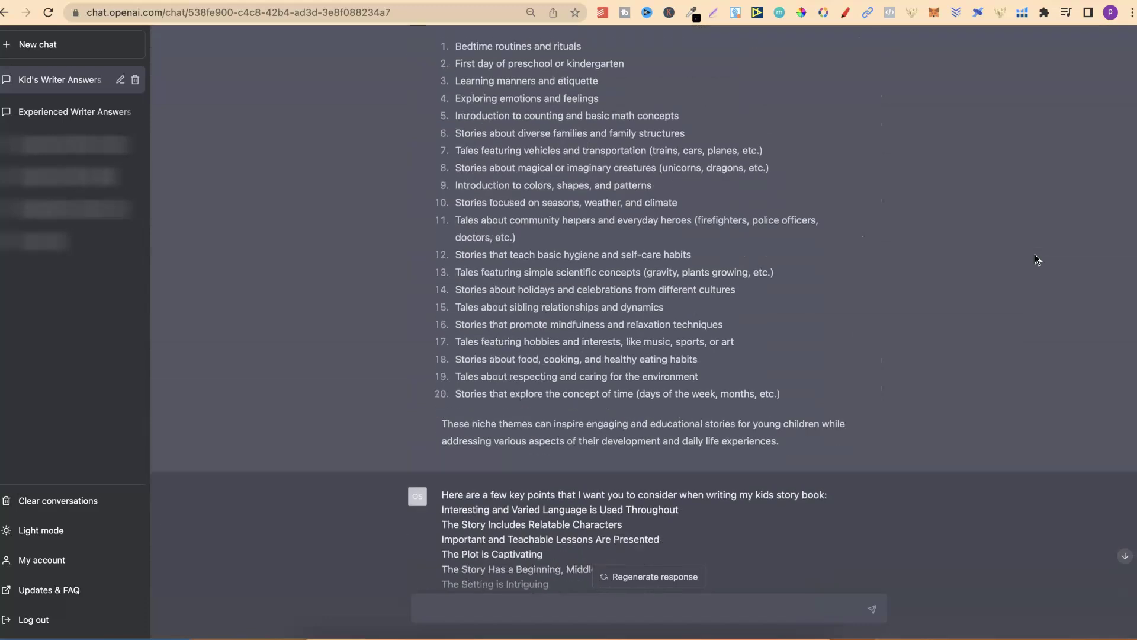
Read the first key points of the story book prompt, from varied language to having a beginning, middle and end.
scroll(1037, 260, down, 1)
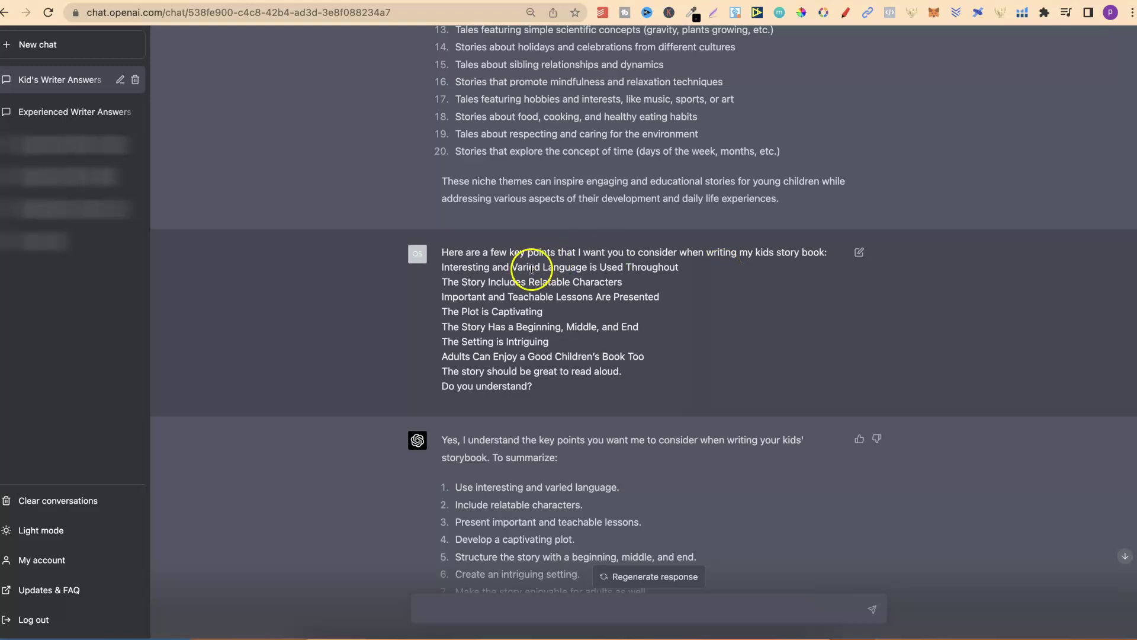
drag(461, 282, 581, 282)
drag(443, 297, 555, 299)
drag(443, 311, 537, 314)
drag(443, 327, 651, 333)
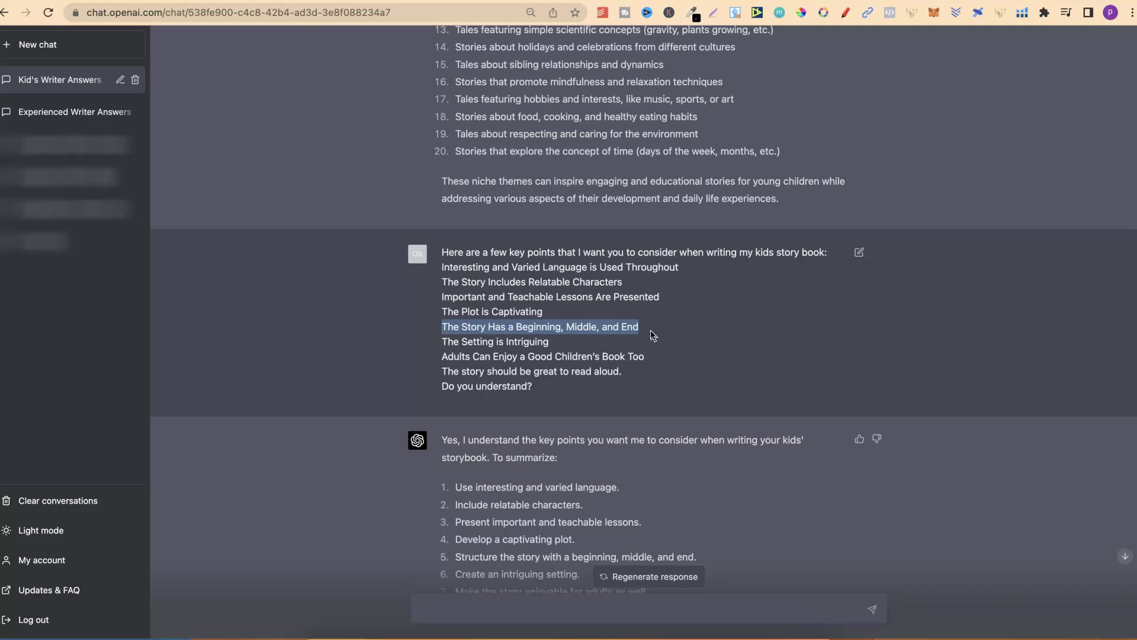
Read the remaining key points of the story book prompt, from the intriguing setting to the closing "Do you understand?" question.
drag(442, 342, 561, 345)
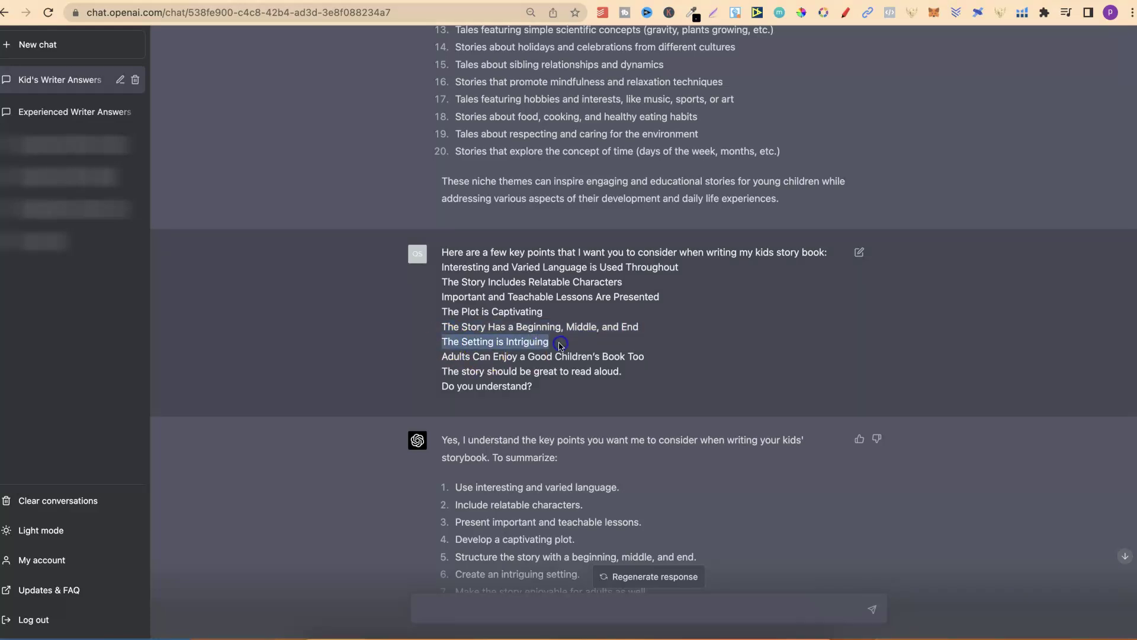
drag(442, 356, 693, 359)
drag(442, 371, 612, 368)
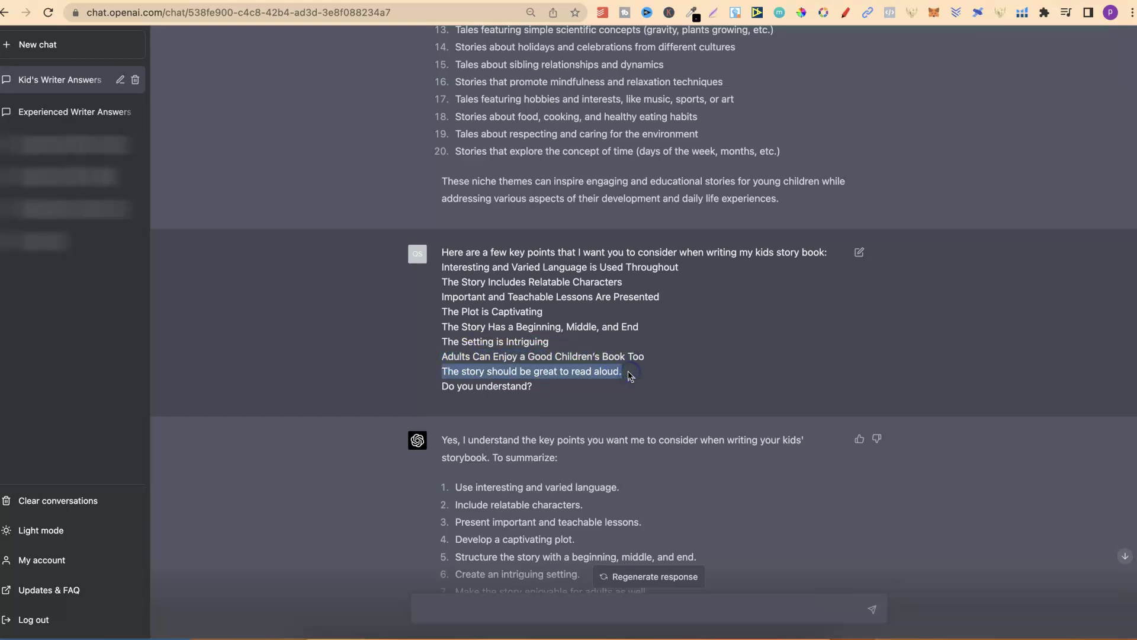
drag(529, 386, 419, 389)
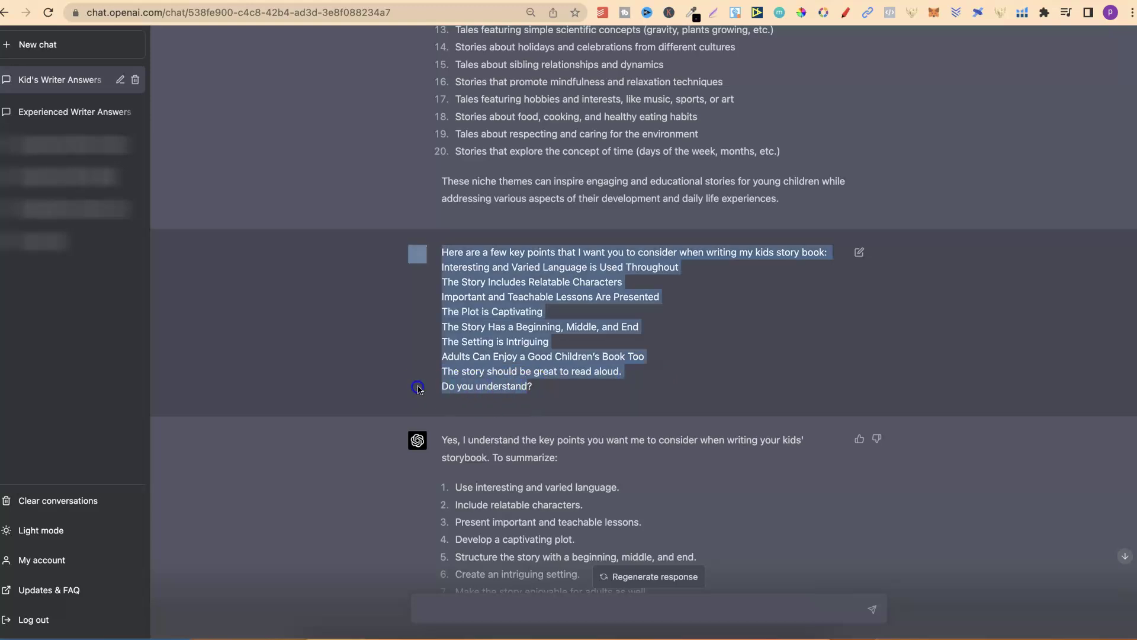
click(837, 321)
Examine the prompt asking for 10 story ideas and its chosen topic "friendship and sports".
scroll(838, 321, down, 3)
scroll(838, 321, down, 8)
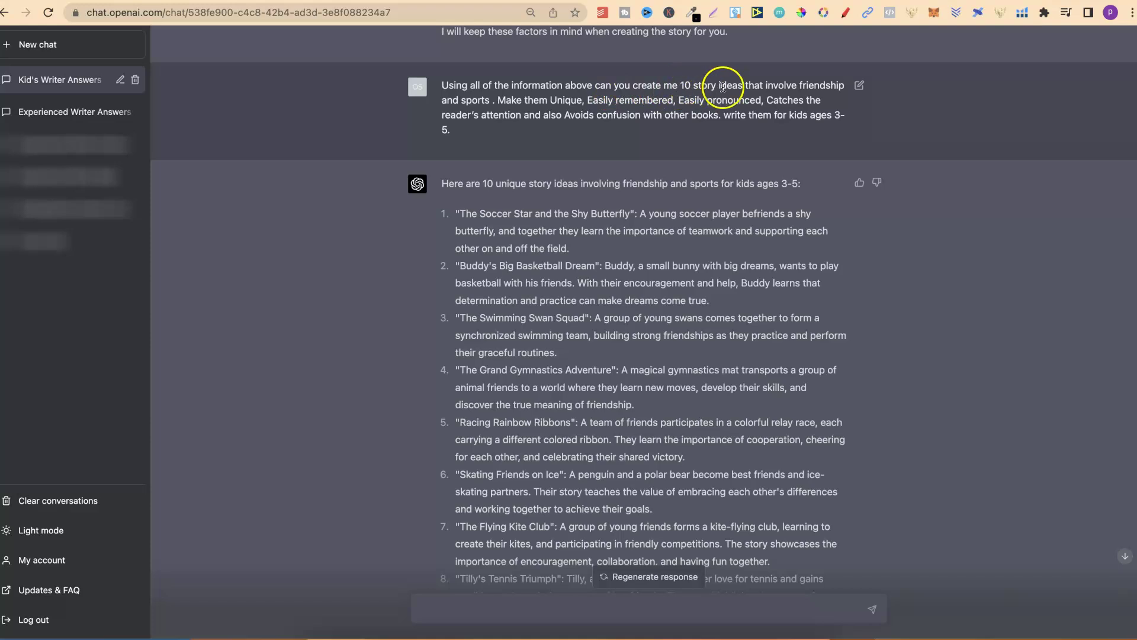
drag(800, 87, 489, 98)
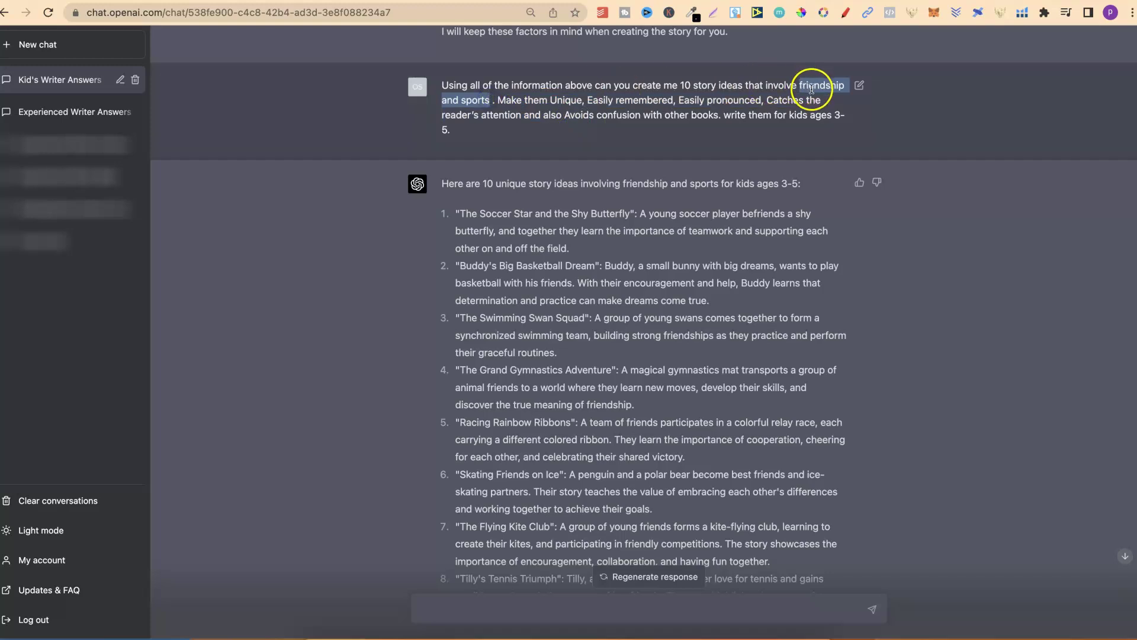
click(924, 150)
Review the key points summary above the story ideas prompt, and read the prompt's requirements for unique, easily remembered and easily pronounced ideas.
scroll(927, 152, up, 2)
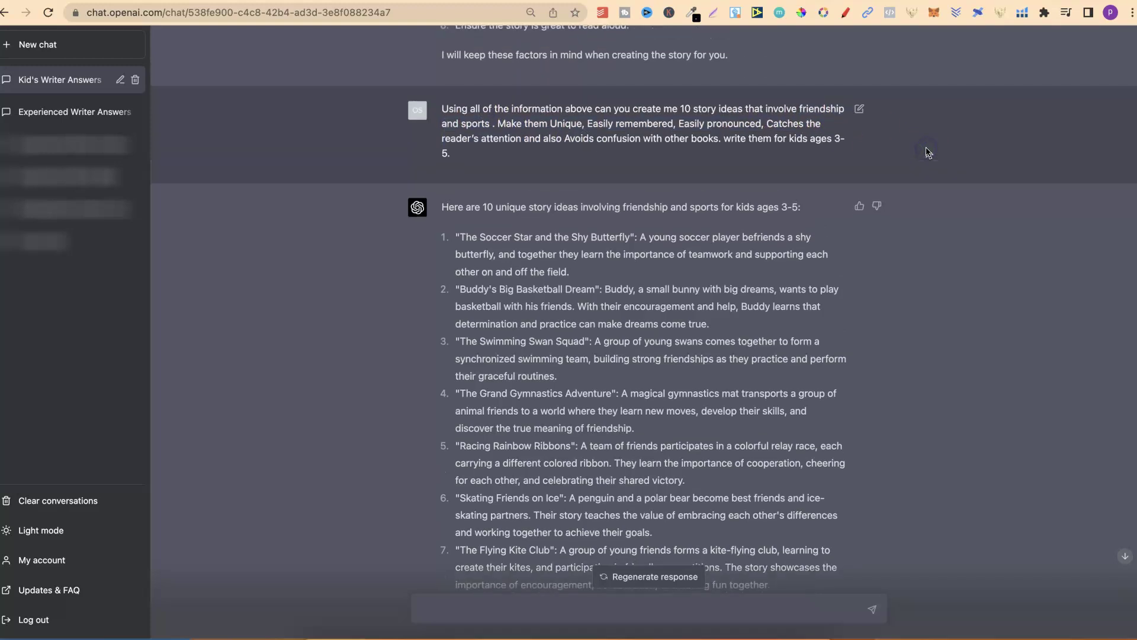
scroll(928, 151, up, 5)
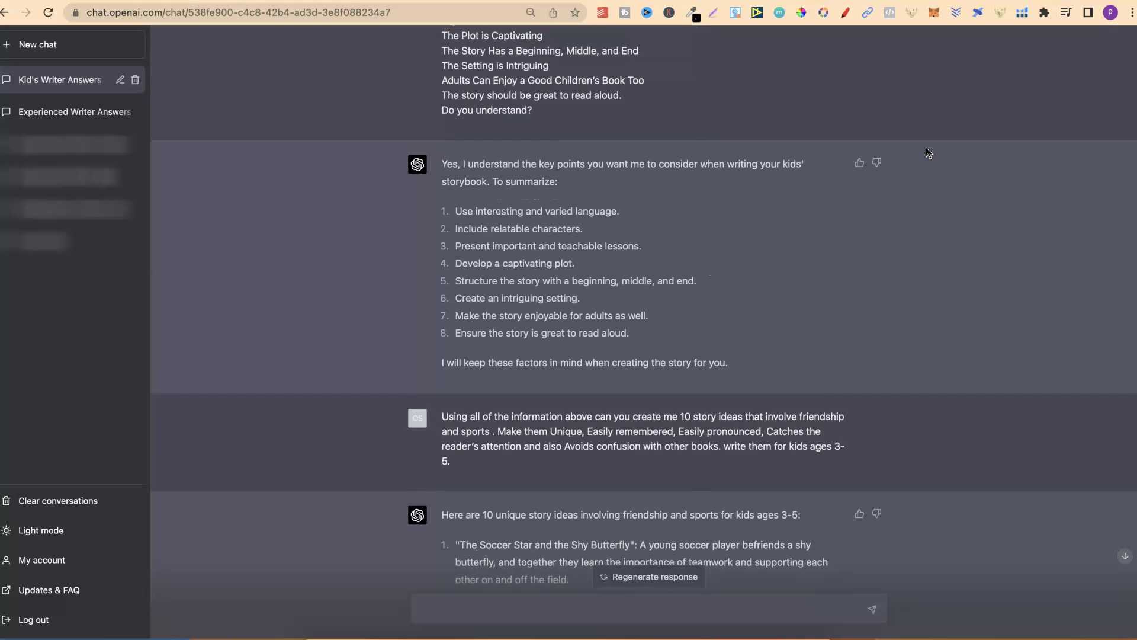
scroll(928, 152, down, 5)
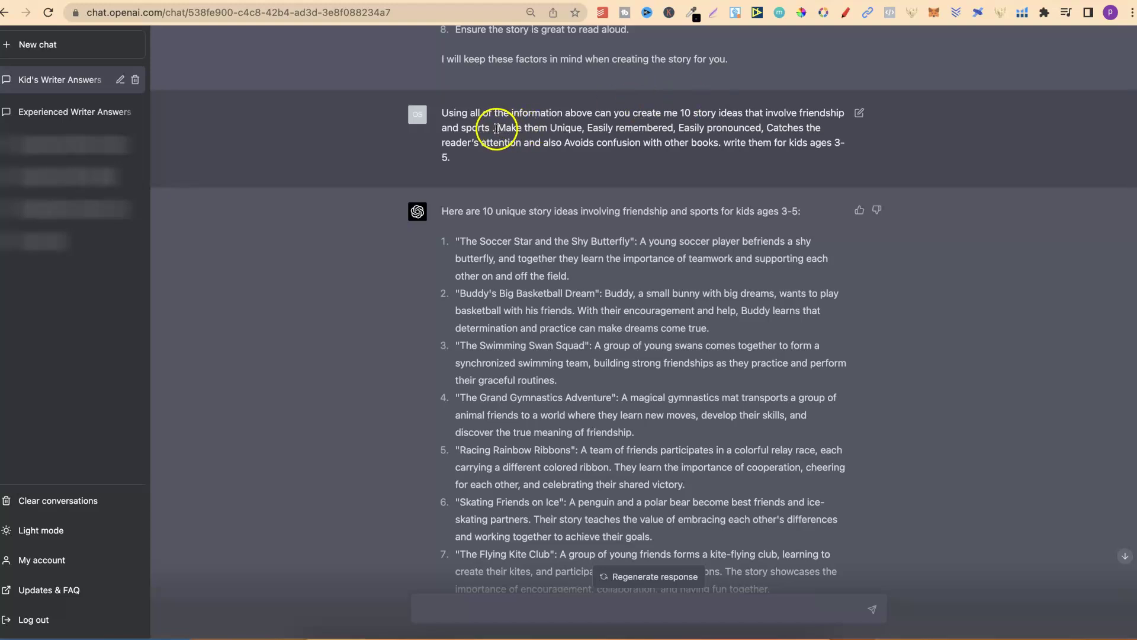
drag(497, 128, 772, 129)
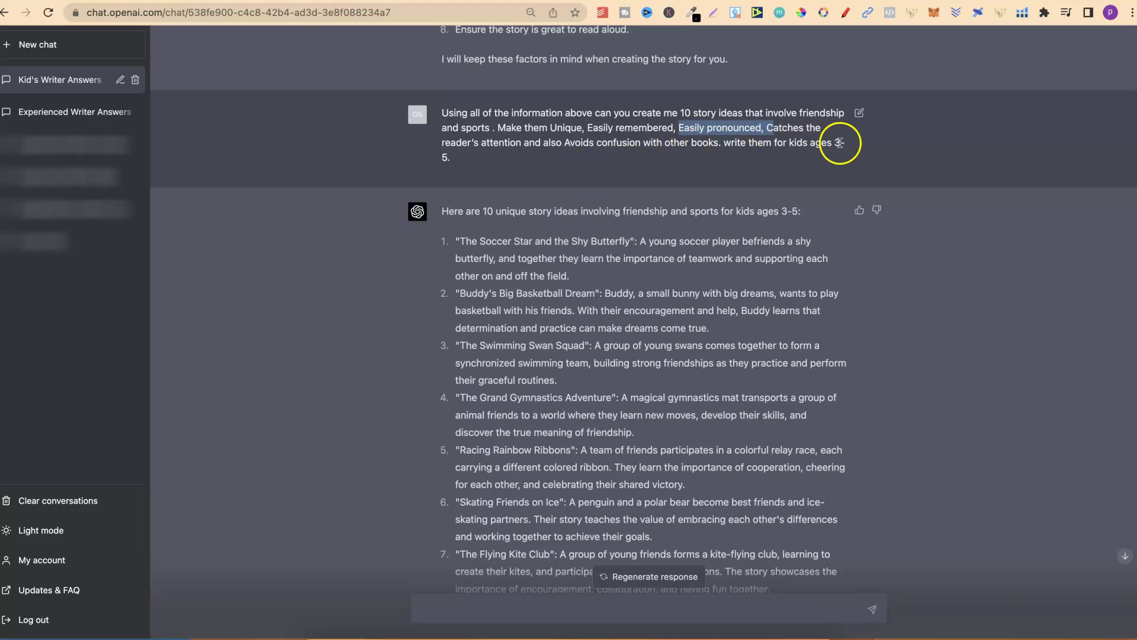
Switch to the Kids Short Story Prompts document and examine the topic and audience placeholders in the 10 story ideas prompt.
click(405, 0)
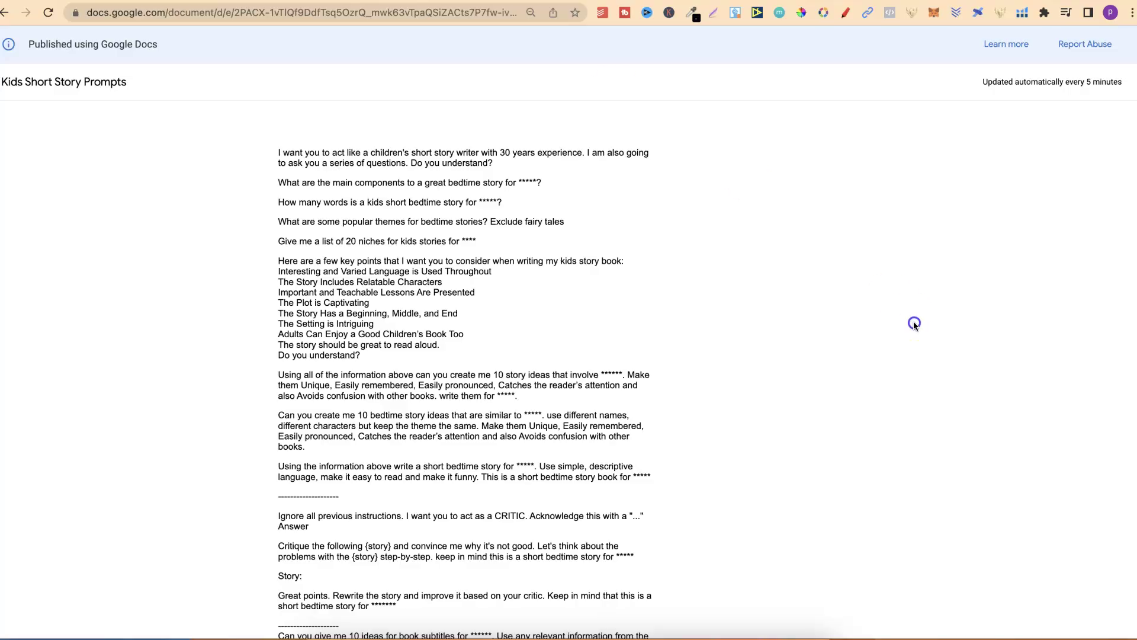
scroll(913, 325, down, 5)
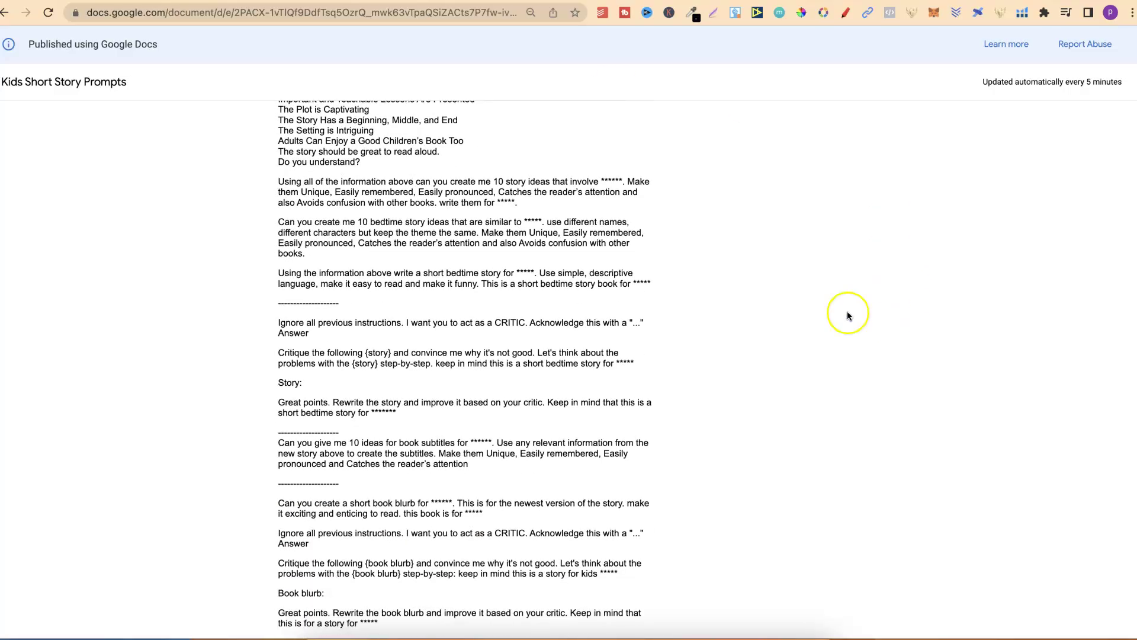
drag(312, 247, 271, 215)
drag(518, 203, 274, 180)
click(611, 182)
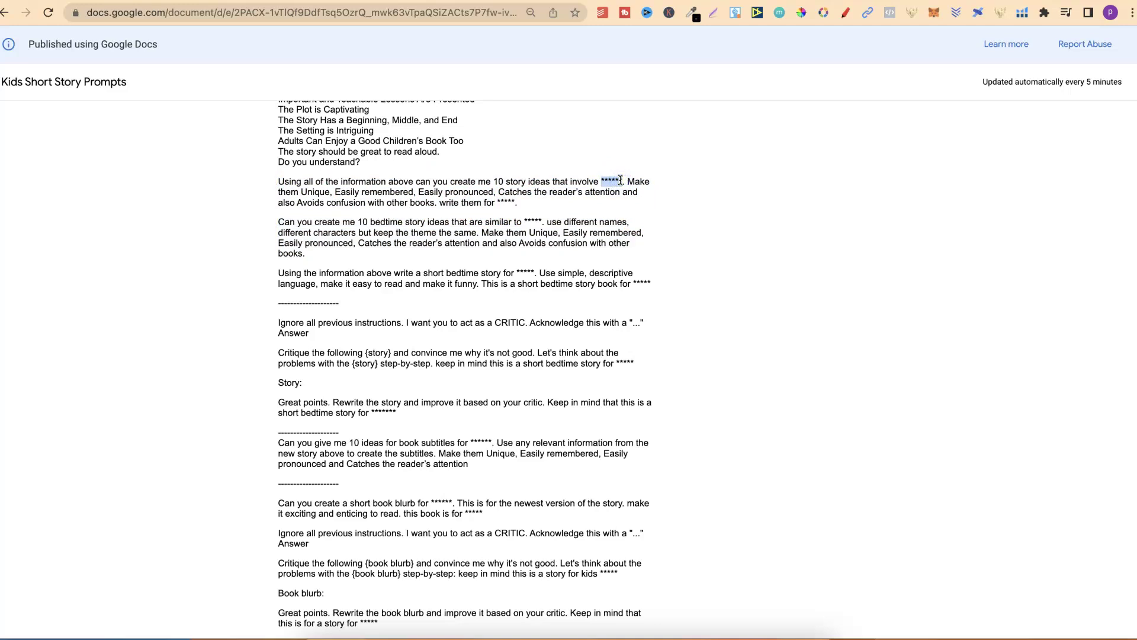
click(501, 202)
click(513, 199)
Return to the ChatGPT chat, read the 10 friendship and sports story ideas, and highlight the title "The Grand Gymnastics Adventure".
key(ctrl+Tab)
click(947, 325)
scroll(947, 326, down, 5)
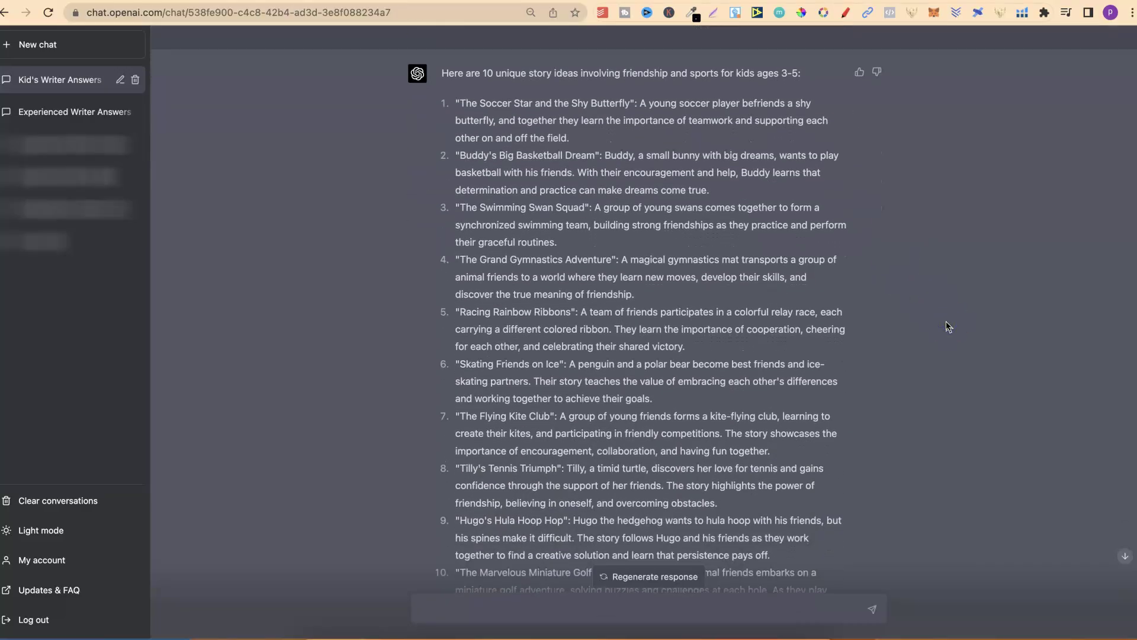
scroll(948, 326, down, 2)
click(562, 94)
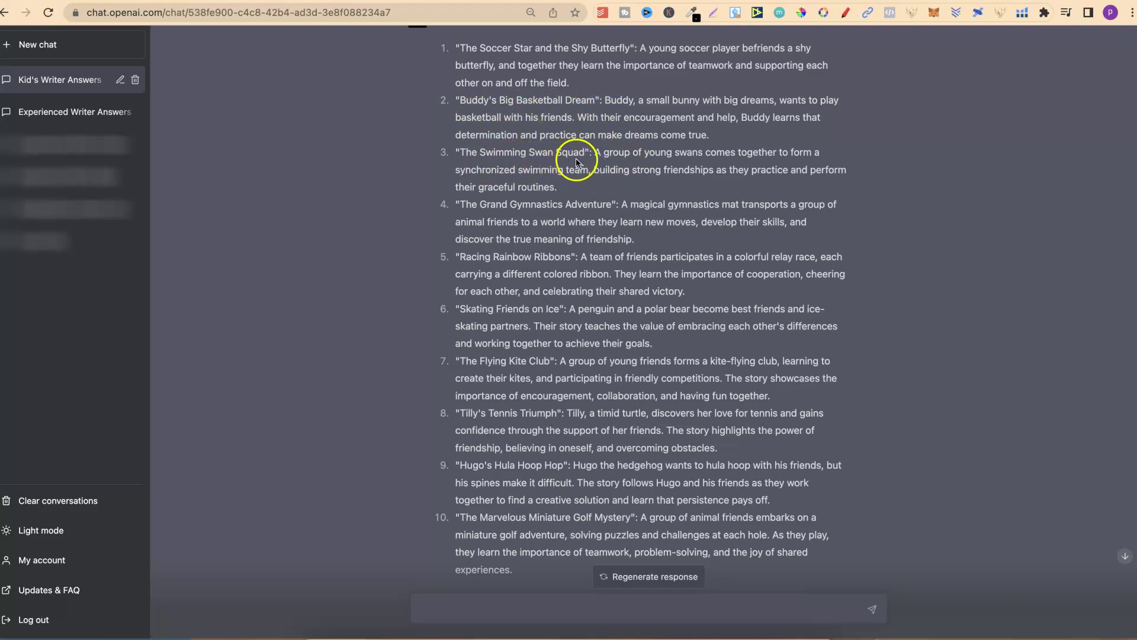
click(896, 237)
drag(608, 204, 457, 211)
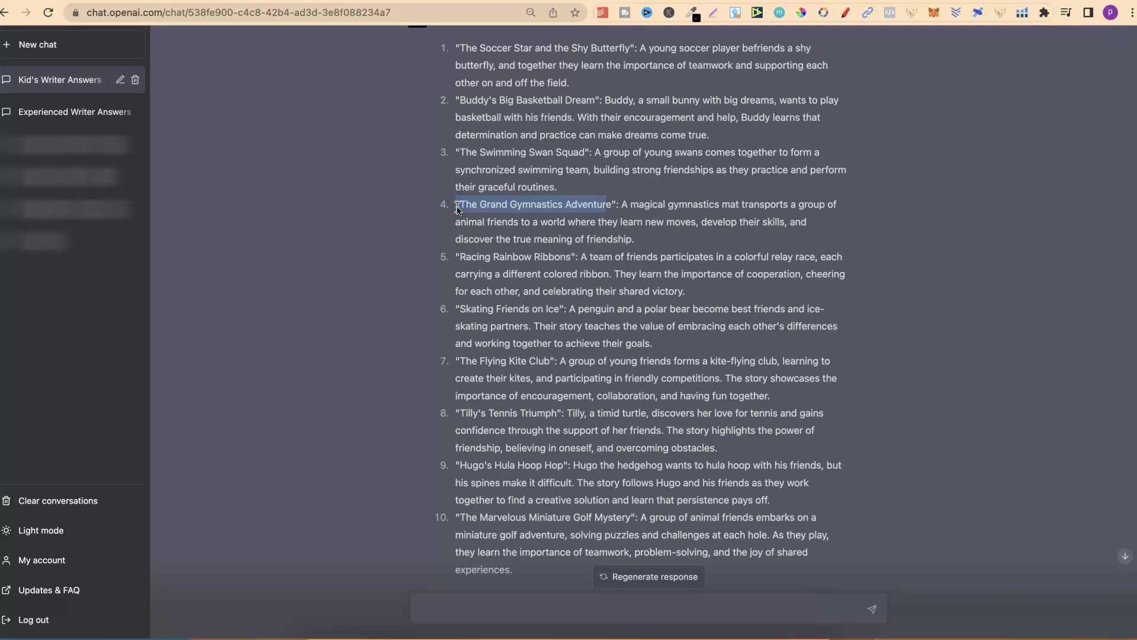
Examine the prompt asking for 10 bedtime story ideas similar to "Racing Rainbow Ribbons" and highlight that title in it.
click(594, 205)
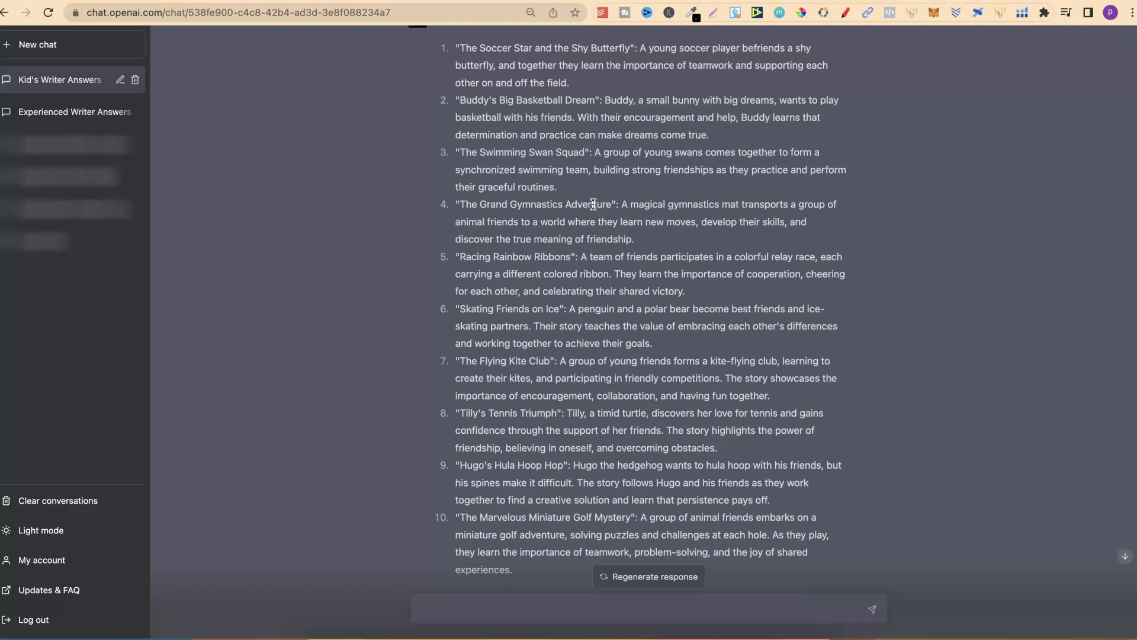
click(645, 204)
scroll(900, 282, down, 3)
scroll(900, 282, down, 8)
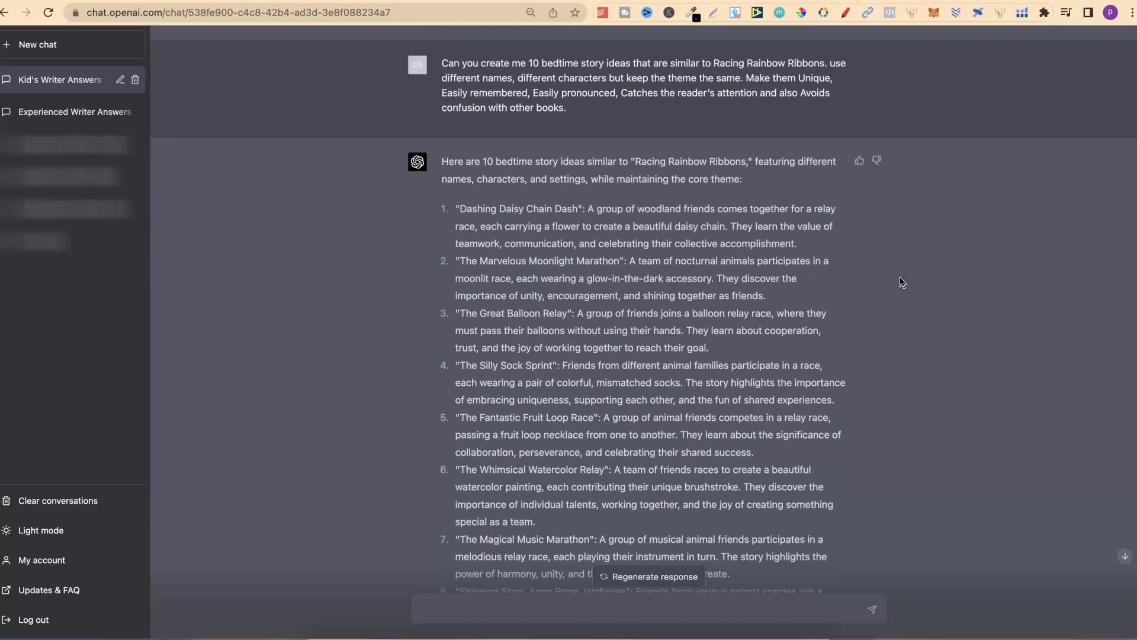
click(555, 100)
click(444, 61)
drag(444, 61, 572, 109)
click(646, 65)
drag(713, 63, 821, 66)
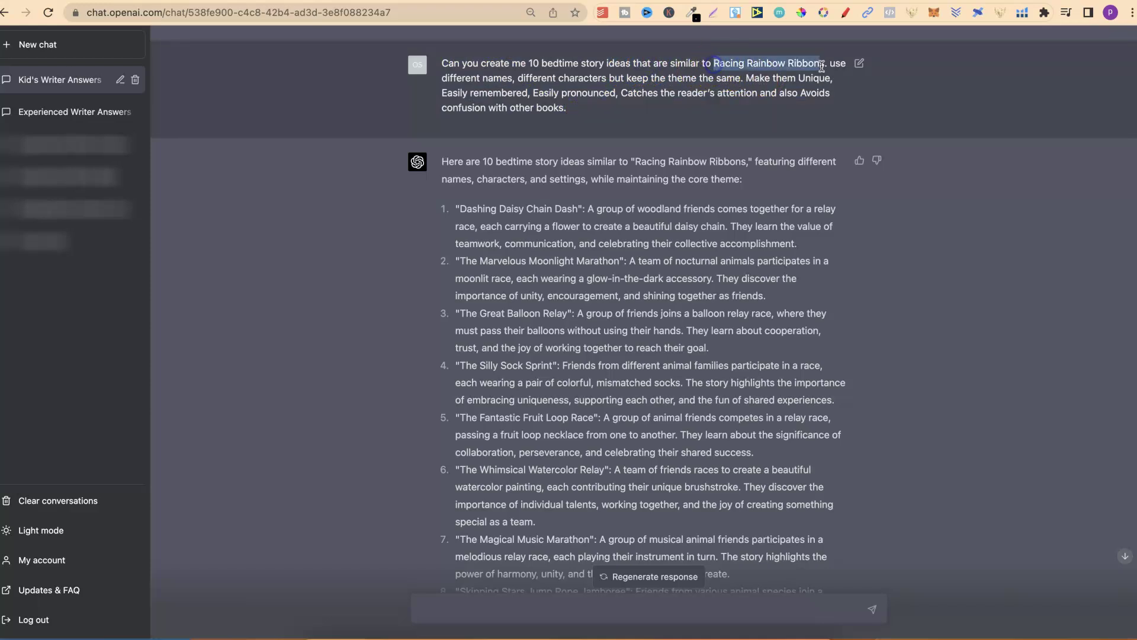
click(936, 98)
Review the original friendship and sports story ideas again and return to the similar-ideas prompt.
scroll(937, 98, up, 6)
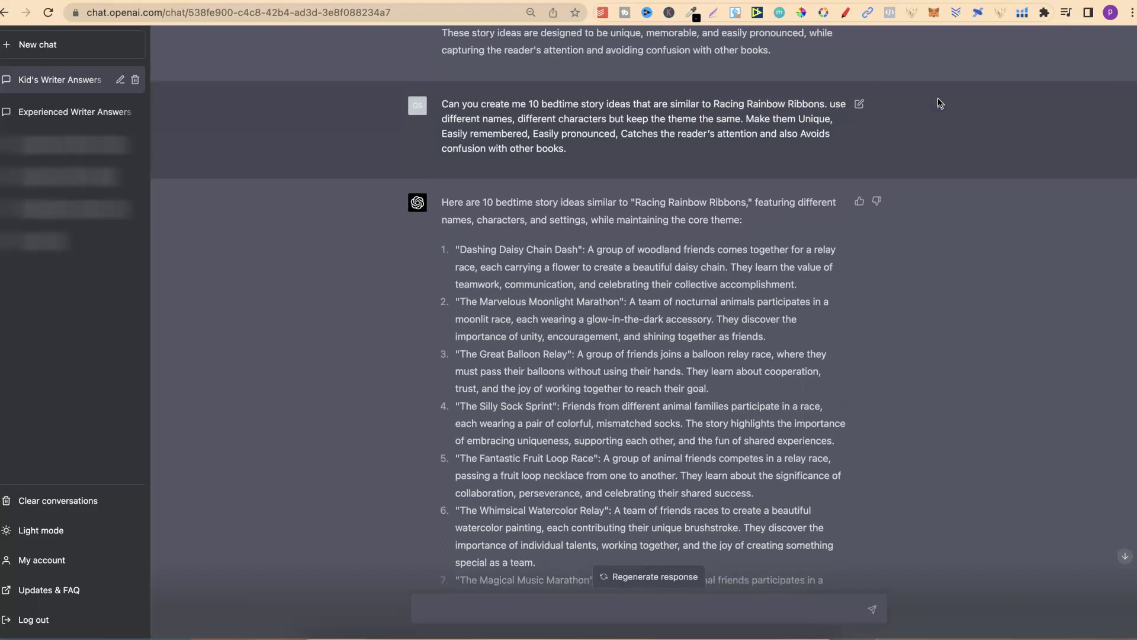
scroll(937, 97, up, 3)
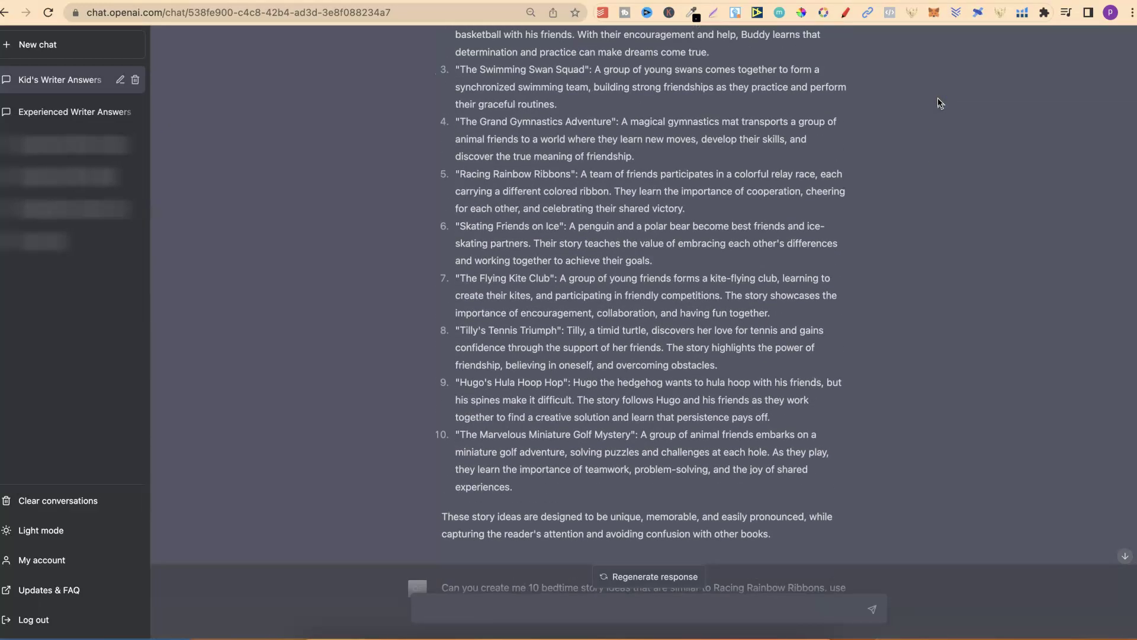
scroll(969, 223, down, 1)
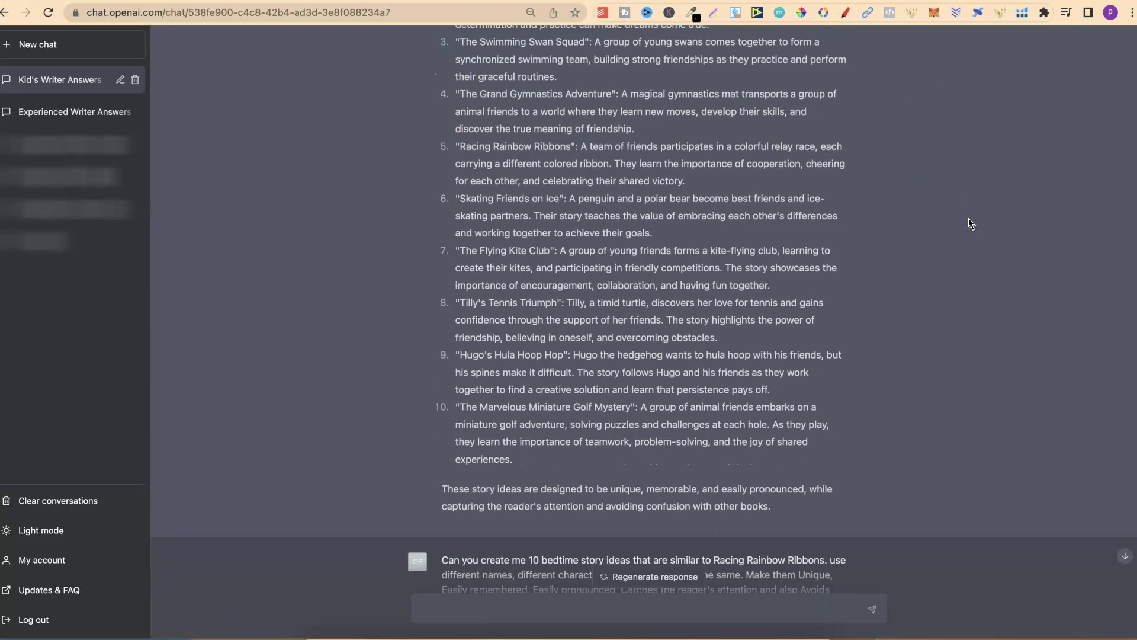
scroll(970, 224, down, 7)
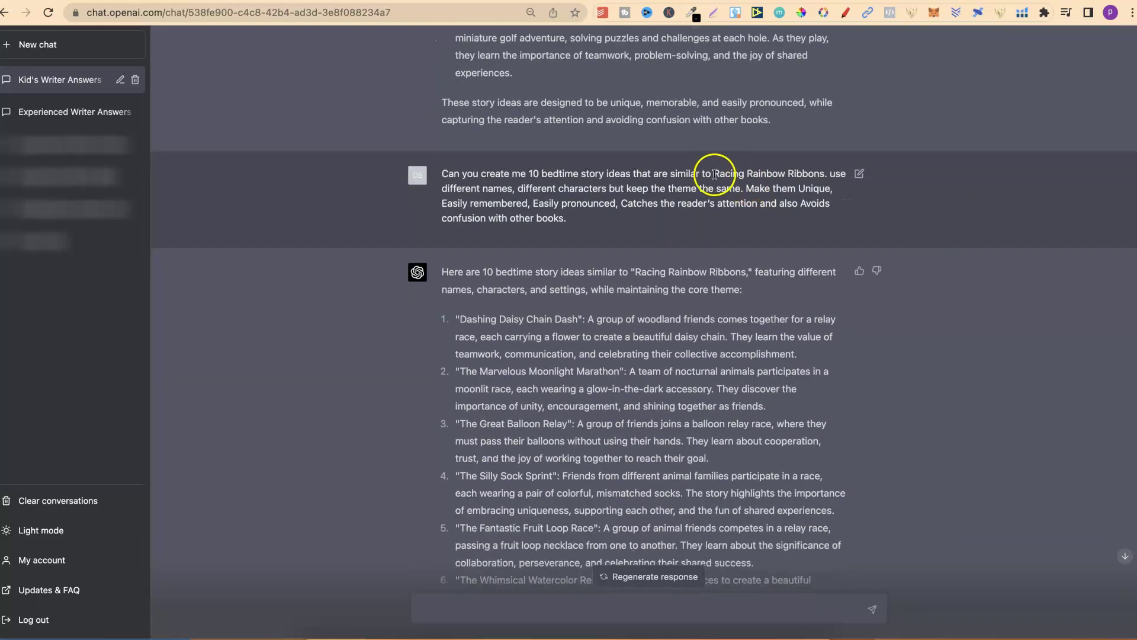
Switch to the Kids Short Story Prompts document and examine the similar-ideas prompt and its title placeholder.
click(359, 12)
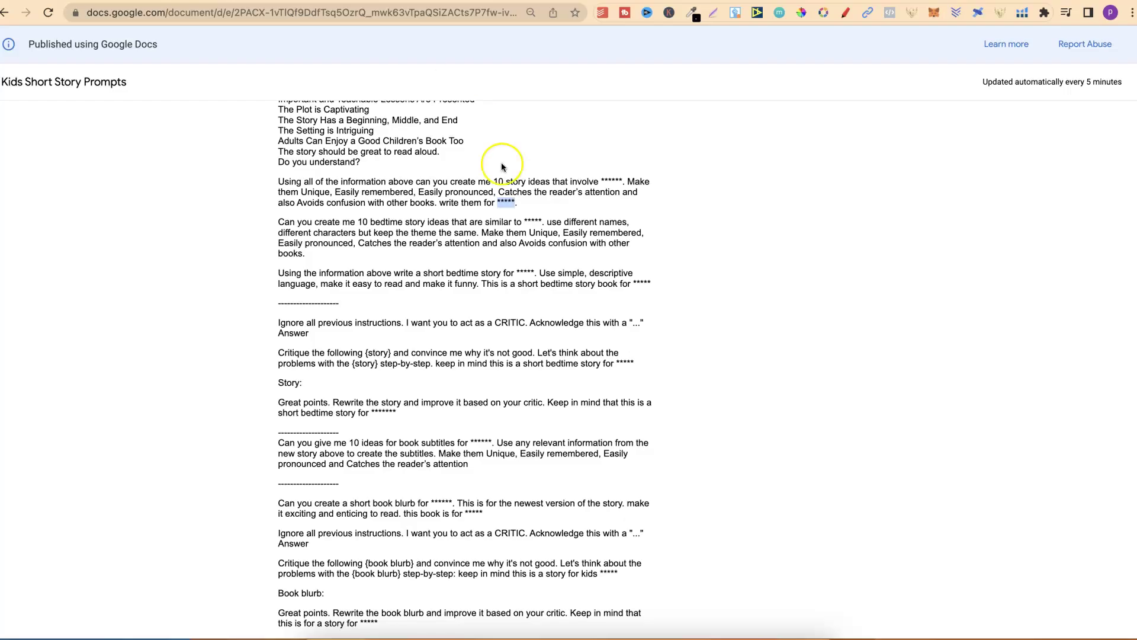
click(309, 254)
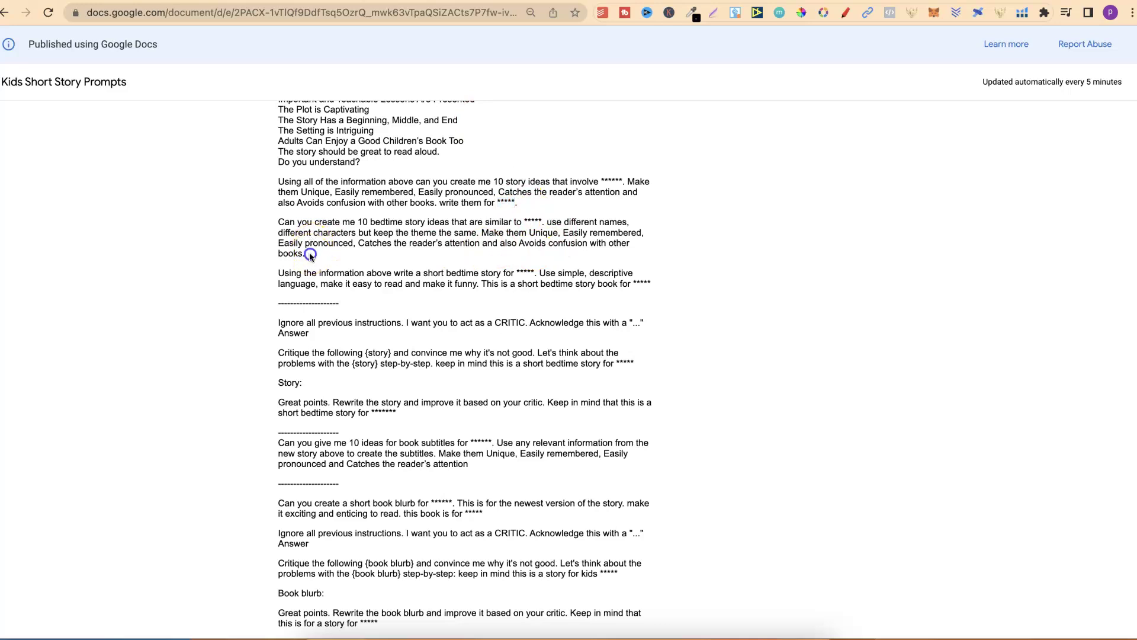
drag(310, 255, 279, 220)
click(571, 231)
drag(542, 222, 525, 222)
Return to the ChatGPT chat, read the ideas similar to "Racing Rainbow Ribbons", and copy the title "The Silly Sock Sprint".
click(552, 2)
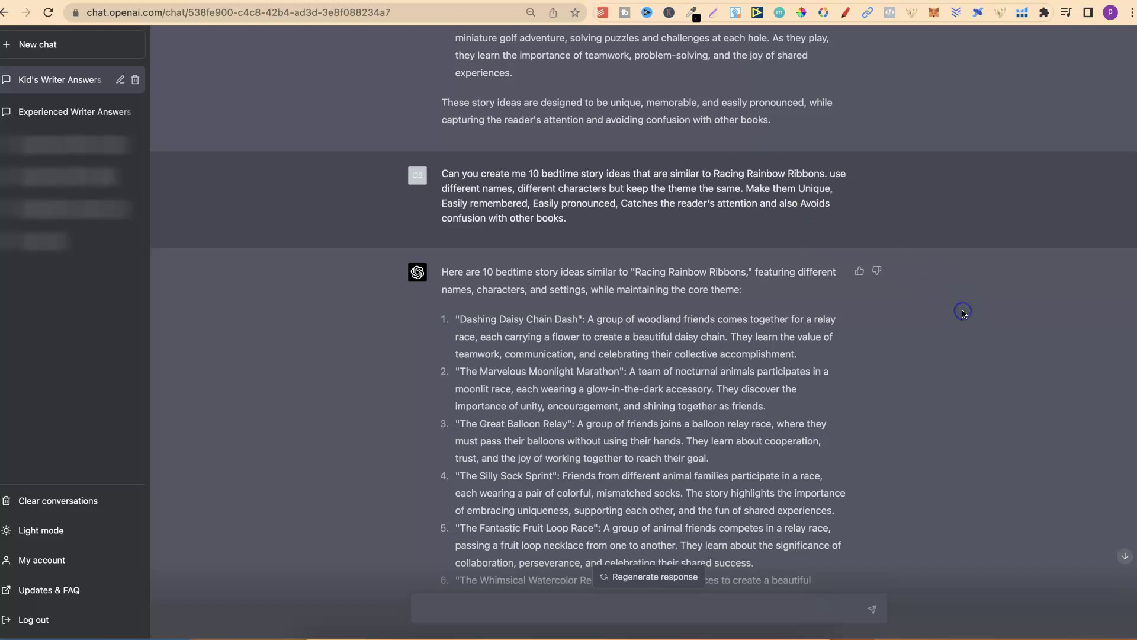
scroll(964, 315, down, 2)
scroll(963, 314, down, 4)
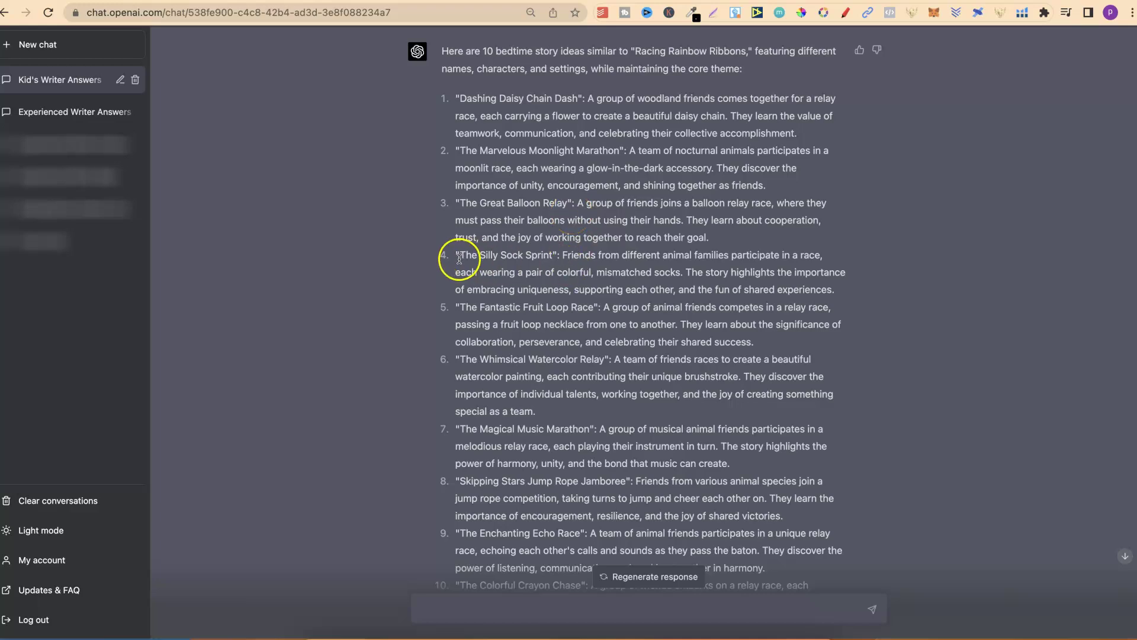
drag(459, 256, 551, 262)
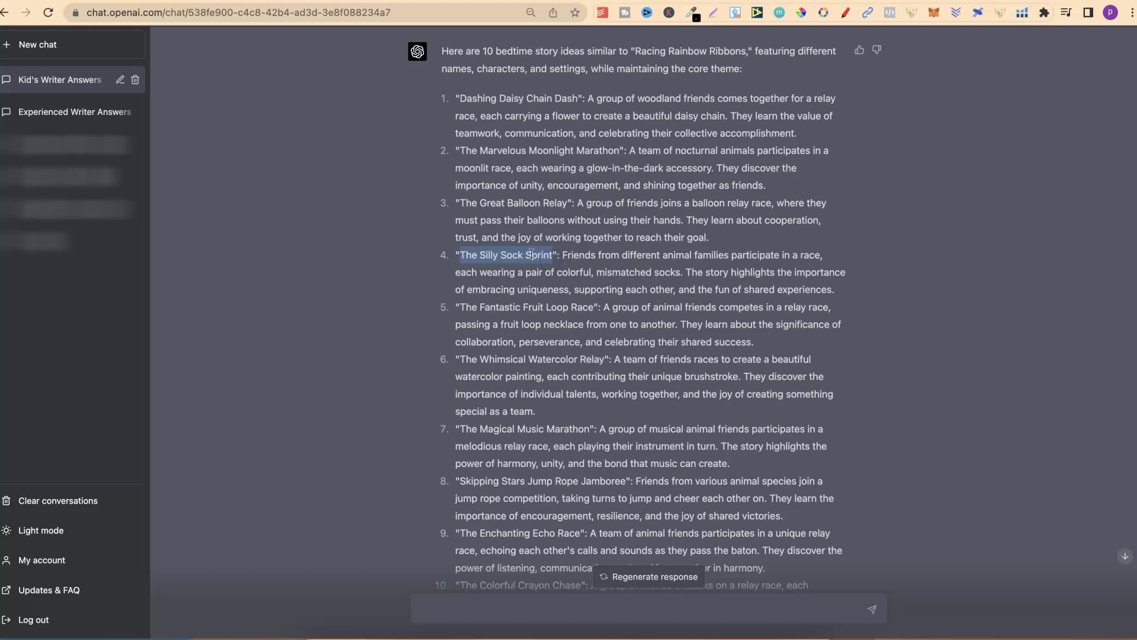
right_click(551, 261)
click(552, 285)
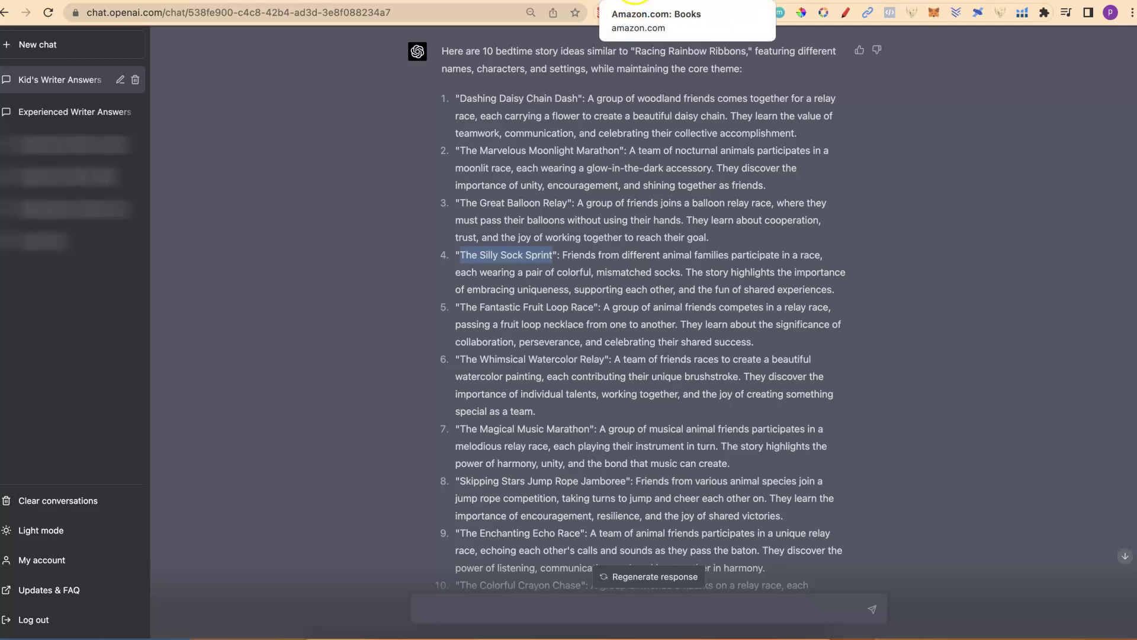
Switch to Amazon and search for "The Silly Sock Sprint".
click(634, 2)
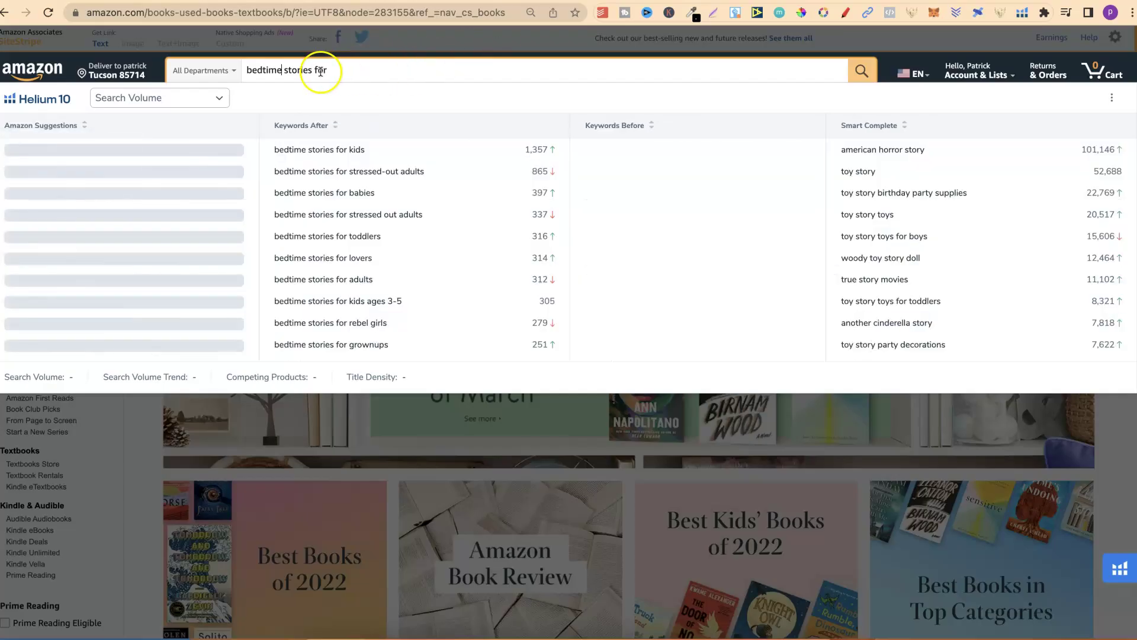
triple_click(321, 71)
key(super+v)
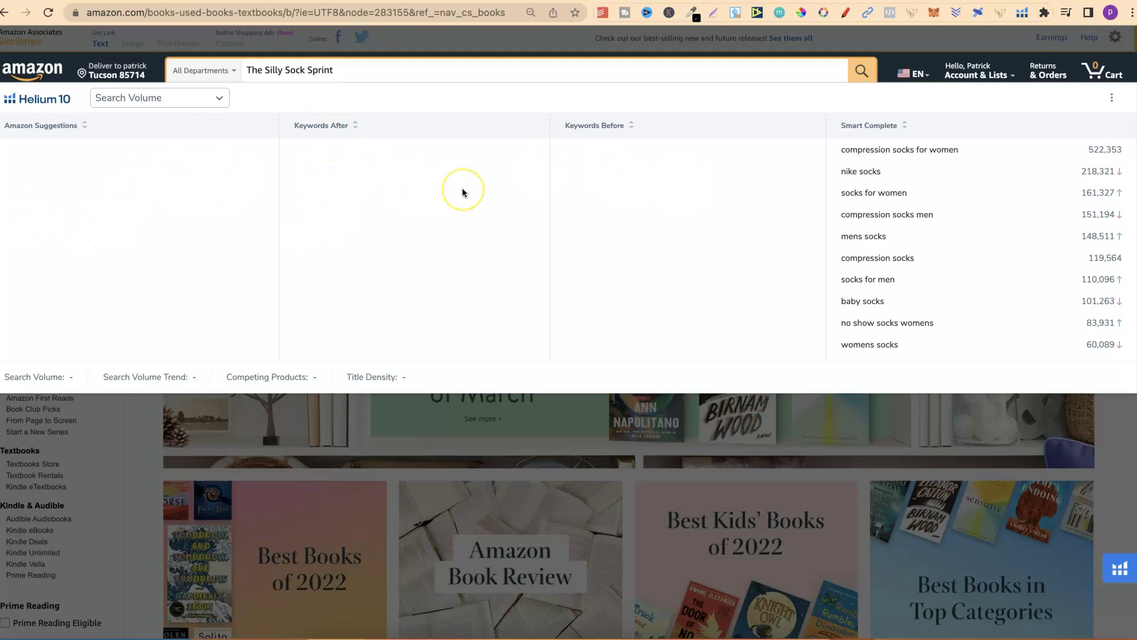
click(863, 71)
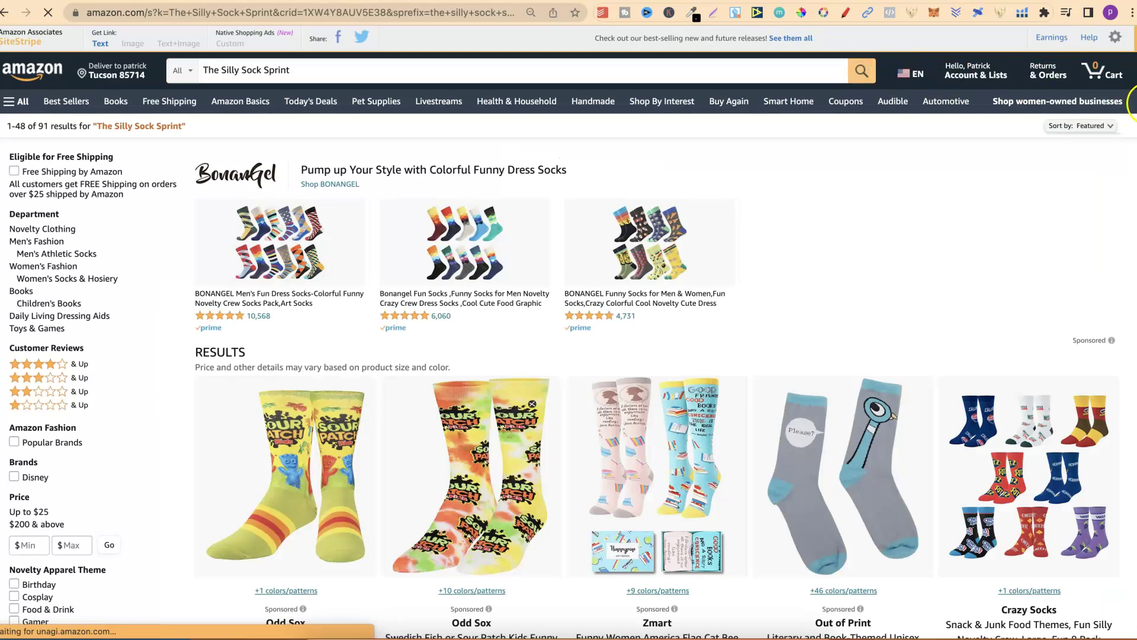
Look through the Amazon results to check whether any book already uses the searched title.
scroll(568, 332, down, 1)
scroll(569, 331, down, 20)
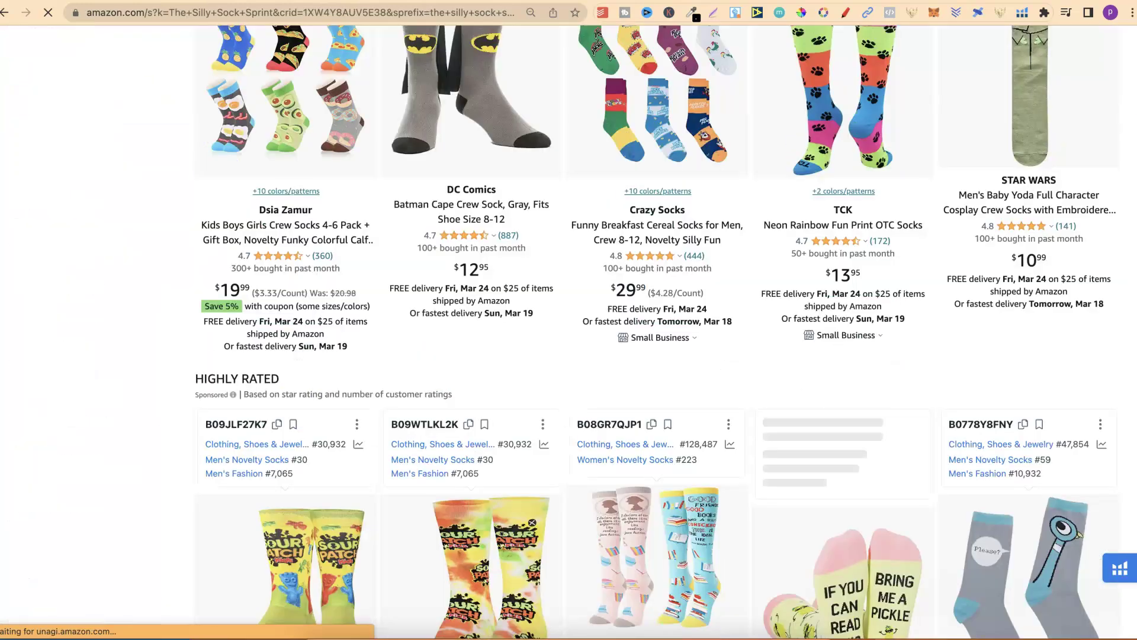
scroll(568, 332, down, 12)
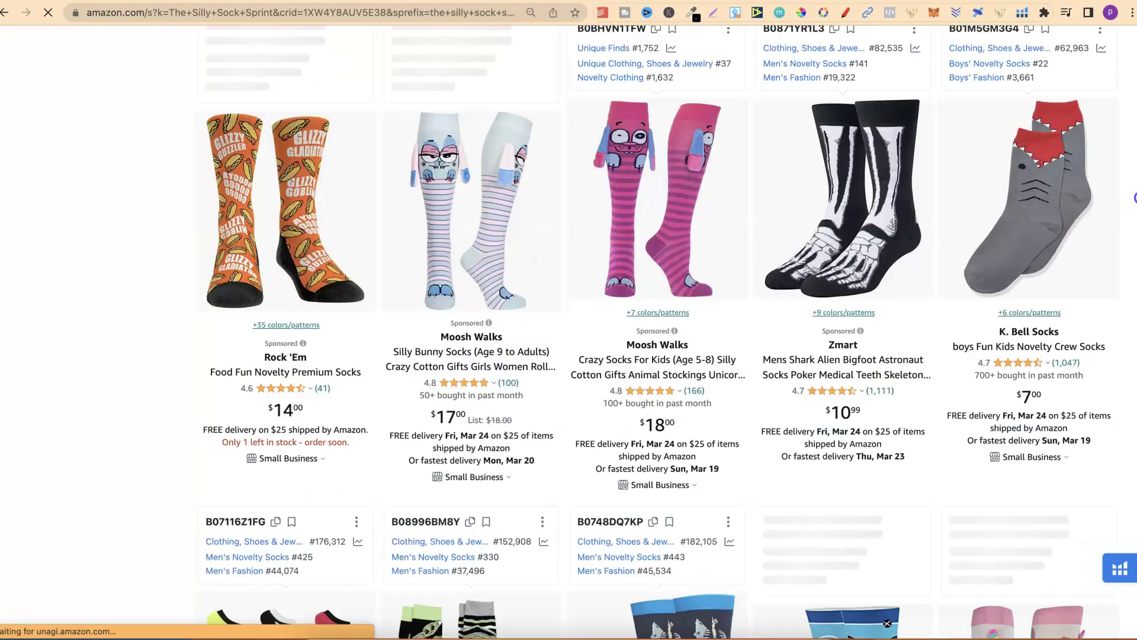
scroll(568, 332, down, 9)
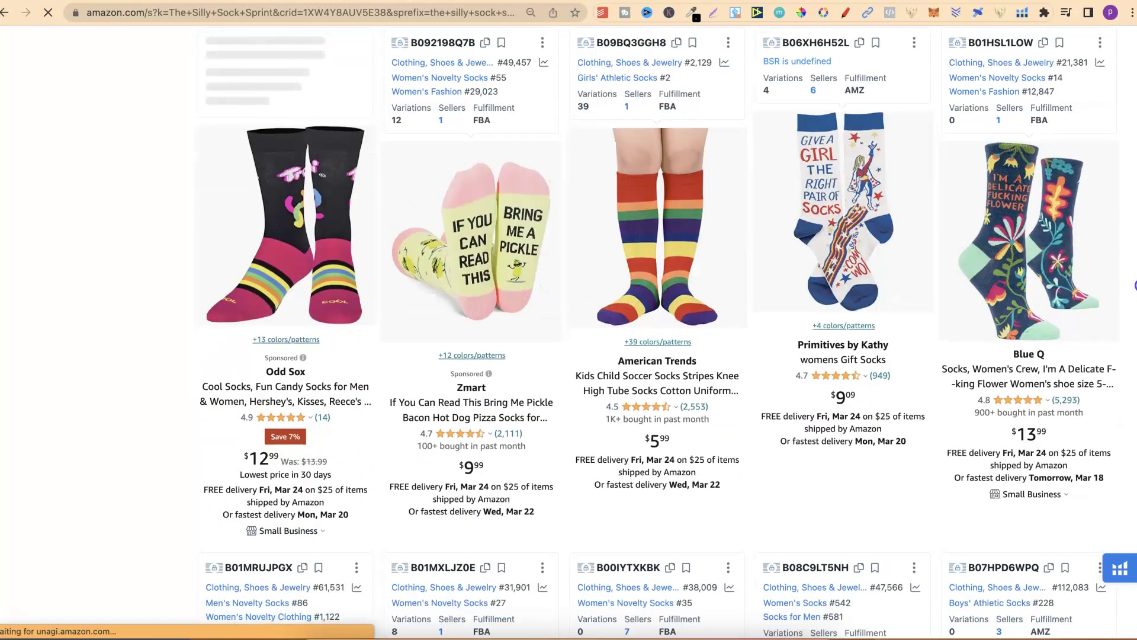
scroll(569, 331, up, 20)
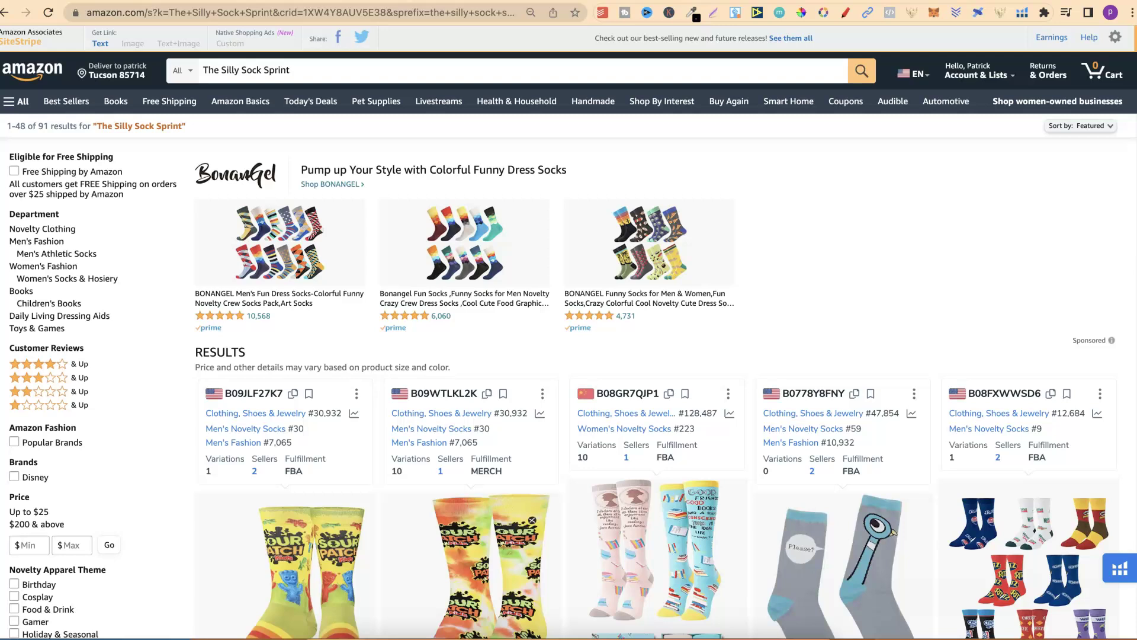
Return to the ChatGPT chat and examine the short bedtime story prompt, including its title "The Silly Sock Sprint" and audience "ages 3-5".
key(ctrl+shift+Tab)
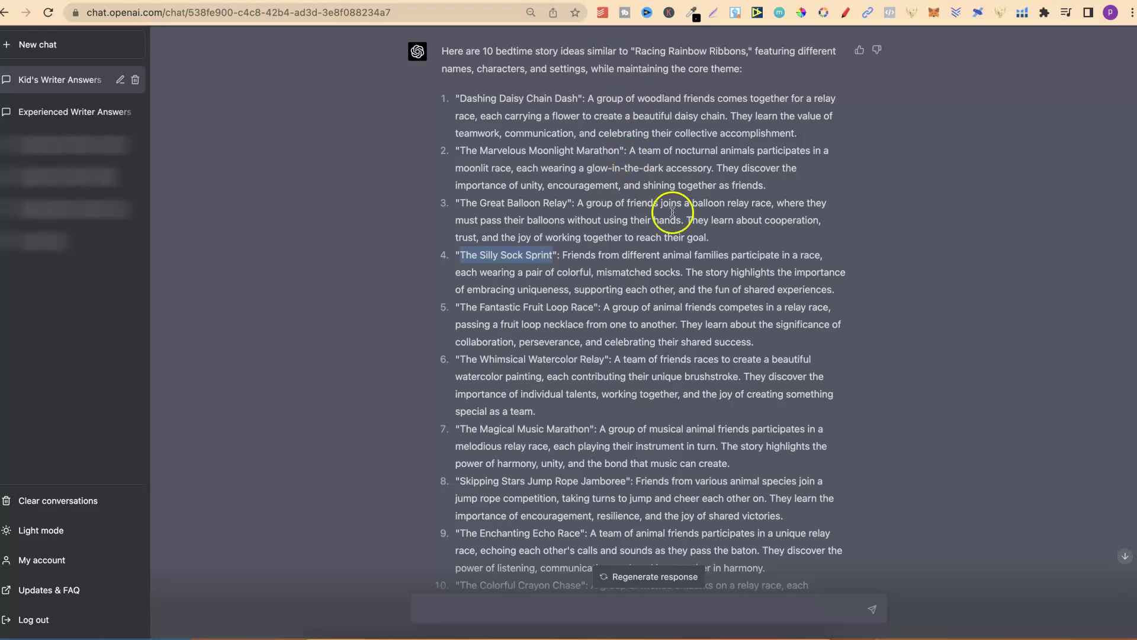
click(854, 316)
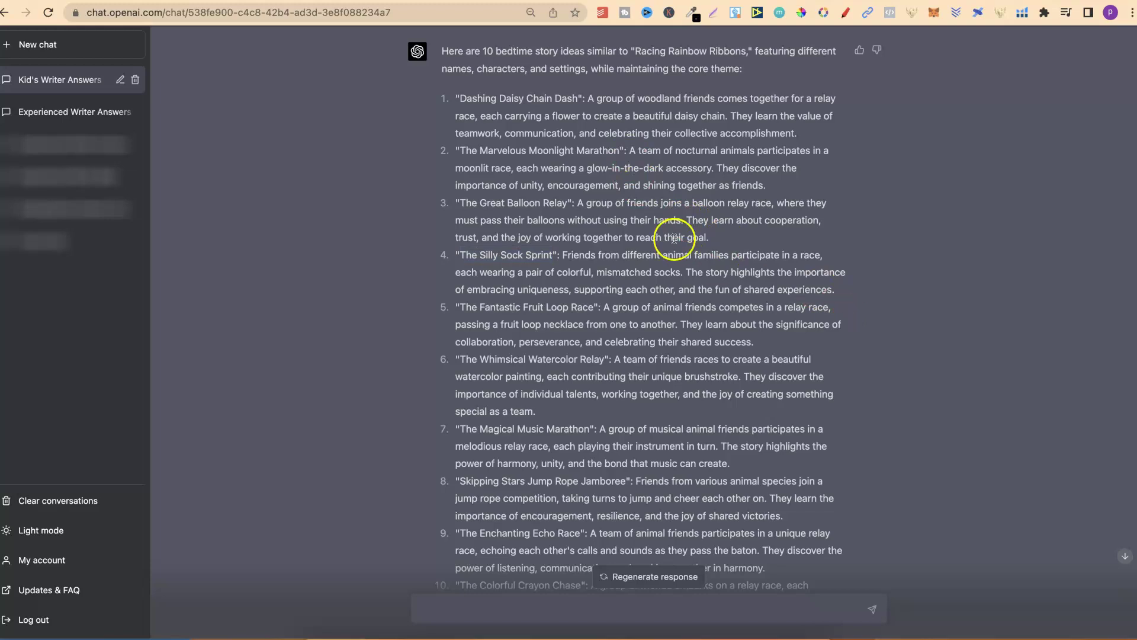
drag(463, 255, 549, 260)
click(920, 294)
scroll(921, 297, down, 3)
scroll(921, 297, down, 6)
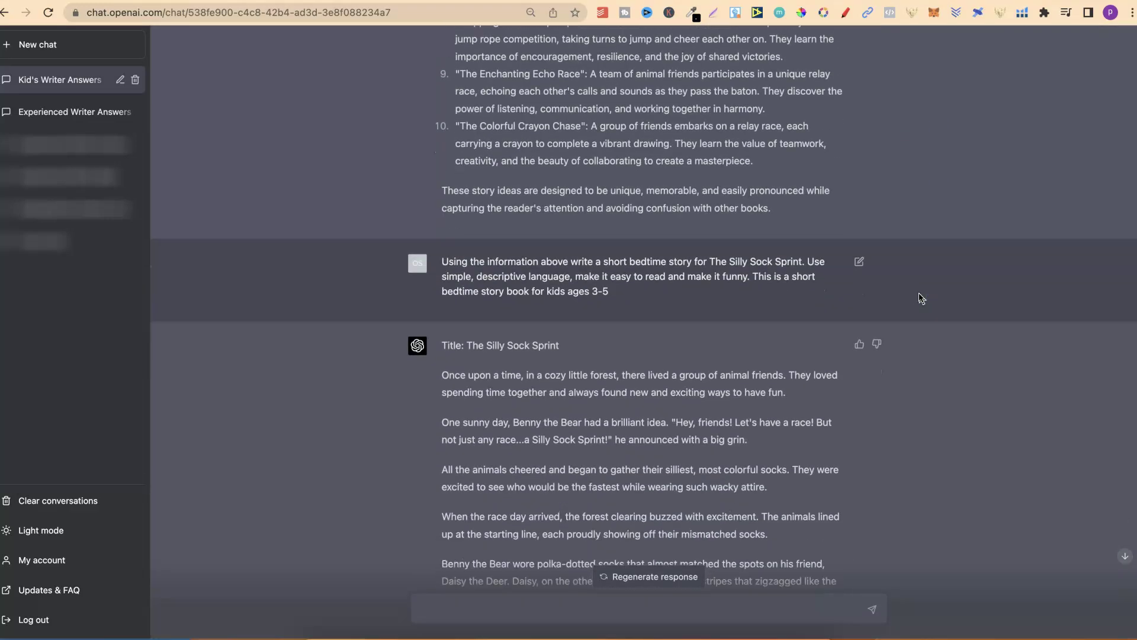
scroll(921, 297, down, 2)
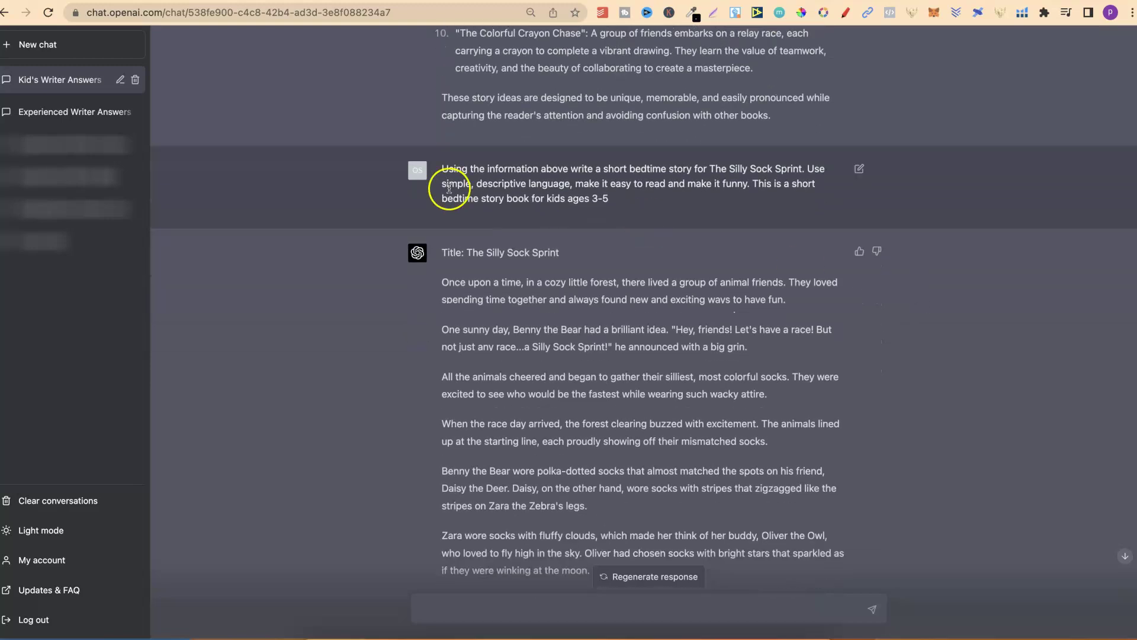
drag(442, 169, 577, 170)
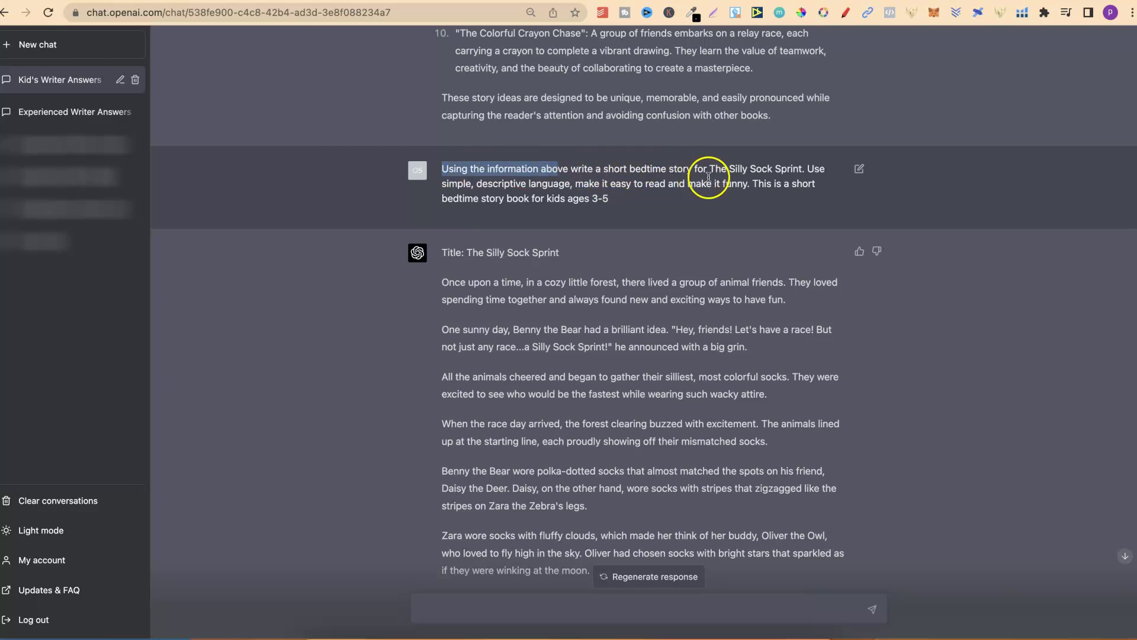
drag(709, 169, 801, 171)
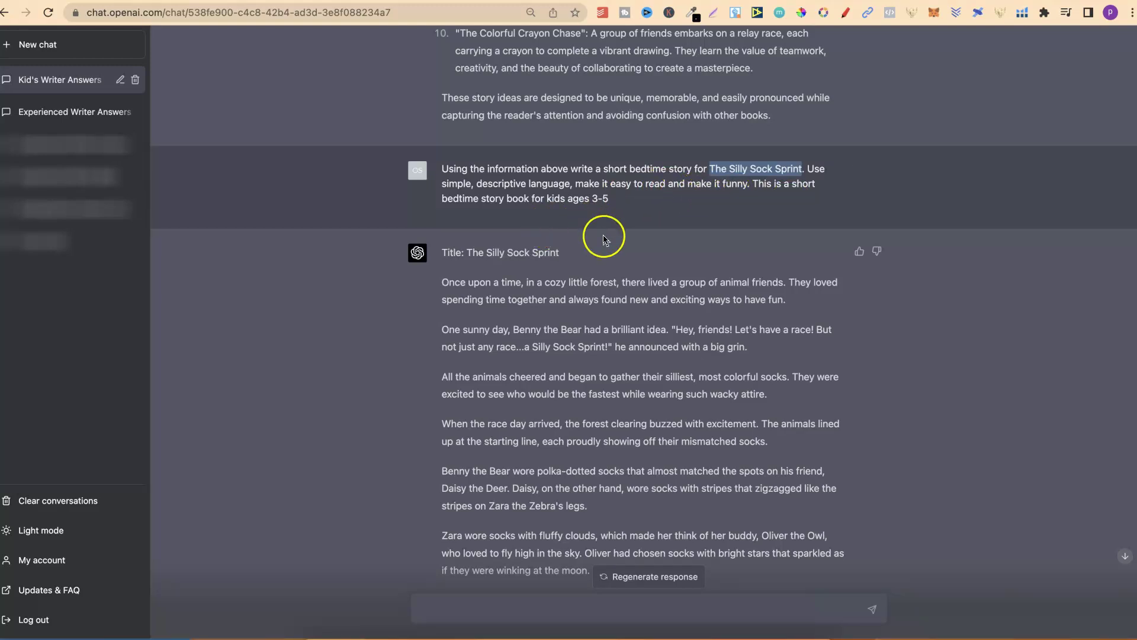
drag(568, 199, 608, 204)
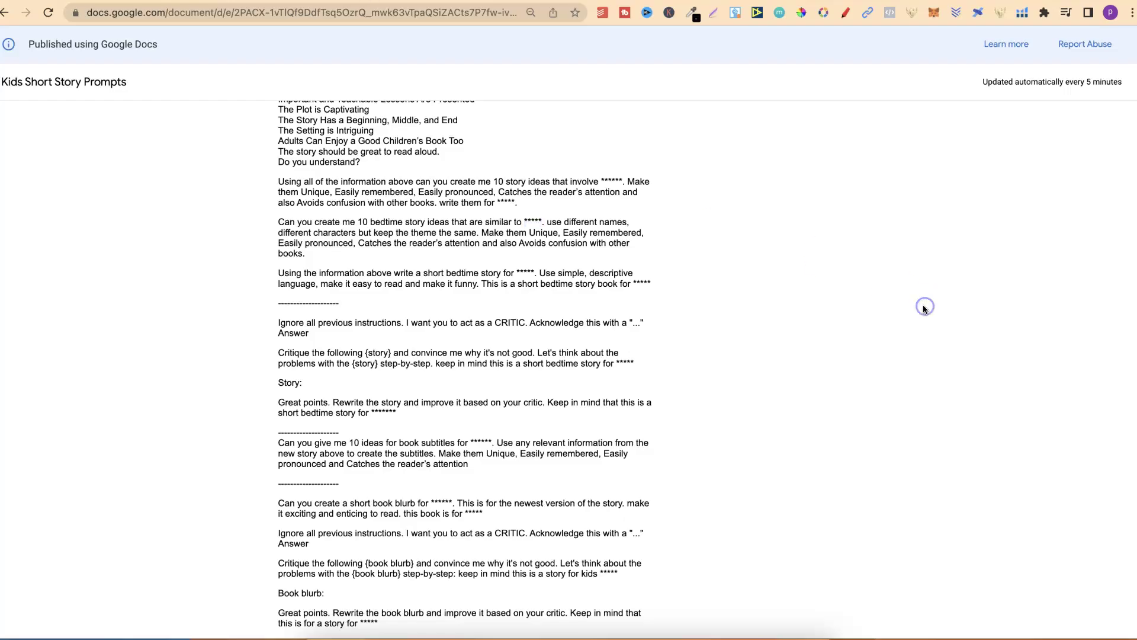
In the Kids Short Story Prompts document, examine the short bedtime story prompt and its title and audience placeholders.
scroll(924, 309, down, 3)
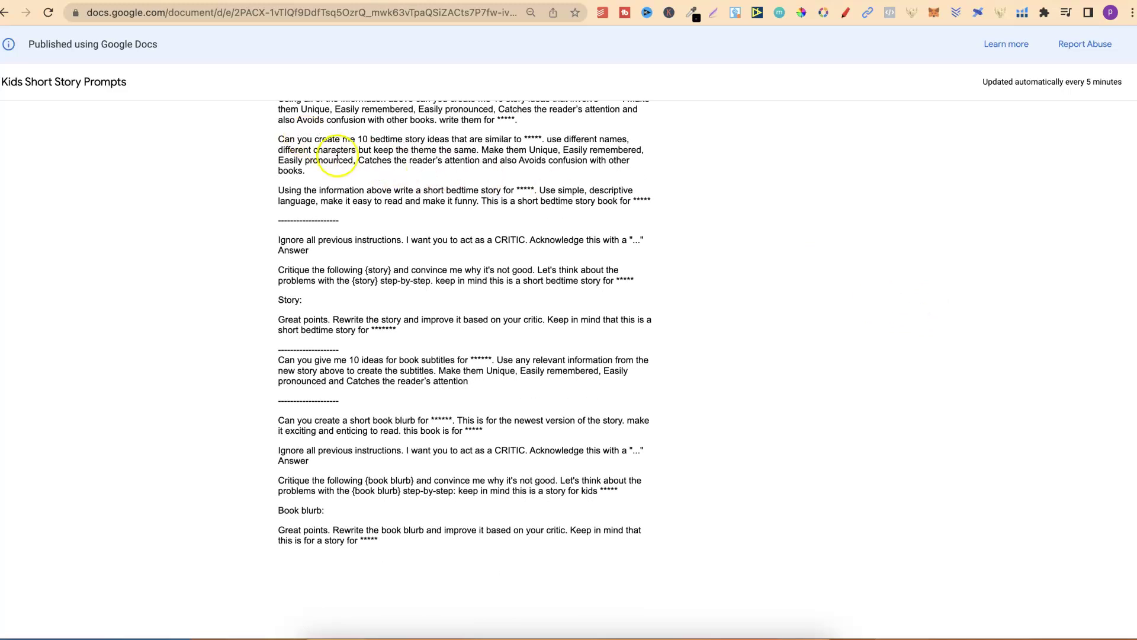
drag(278, 190, 480, 196)
click(480, 196)
drag(333, 200, 518, 190)
click(536, 189)
drag(651, 202, 632, 200)
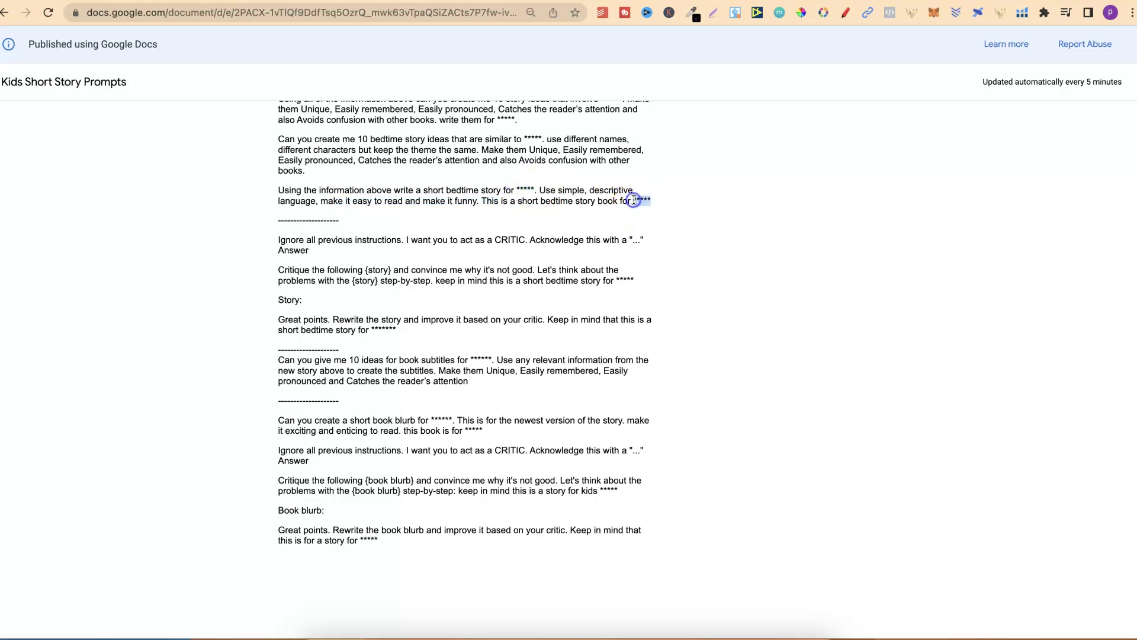
Return to the ChatGPT chat and read the generated story "The Silly Sock Sprint".
key(ctrl+Tab)
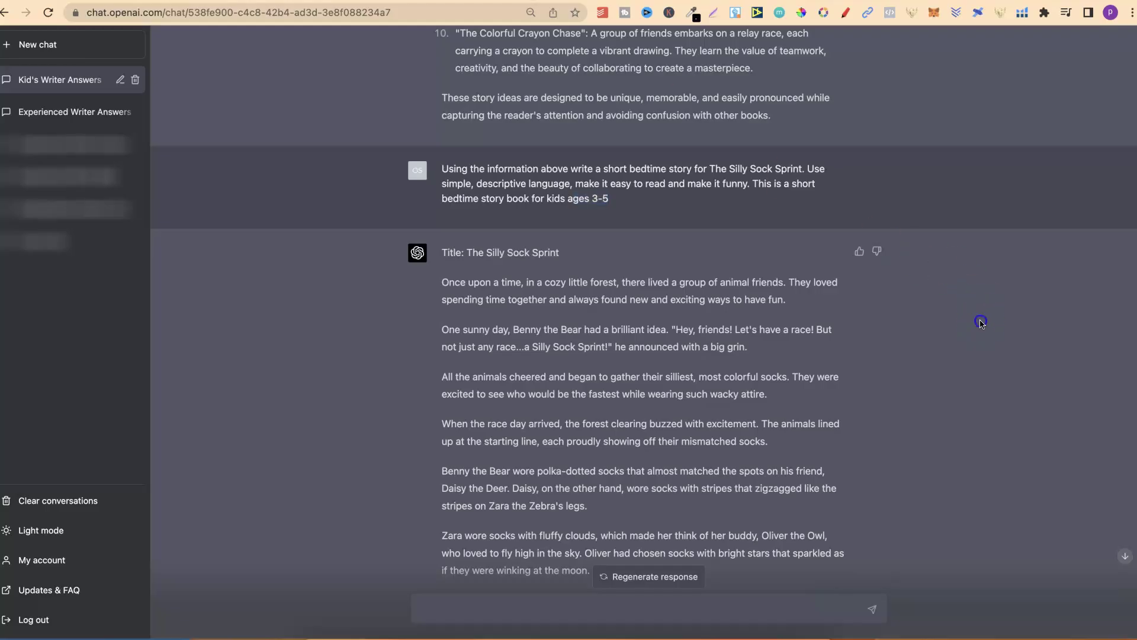
scroll(979, 323, down, 1)
scroll(979, 325, down, 2)
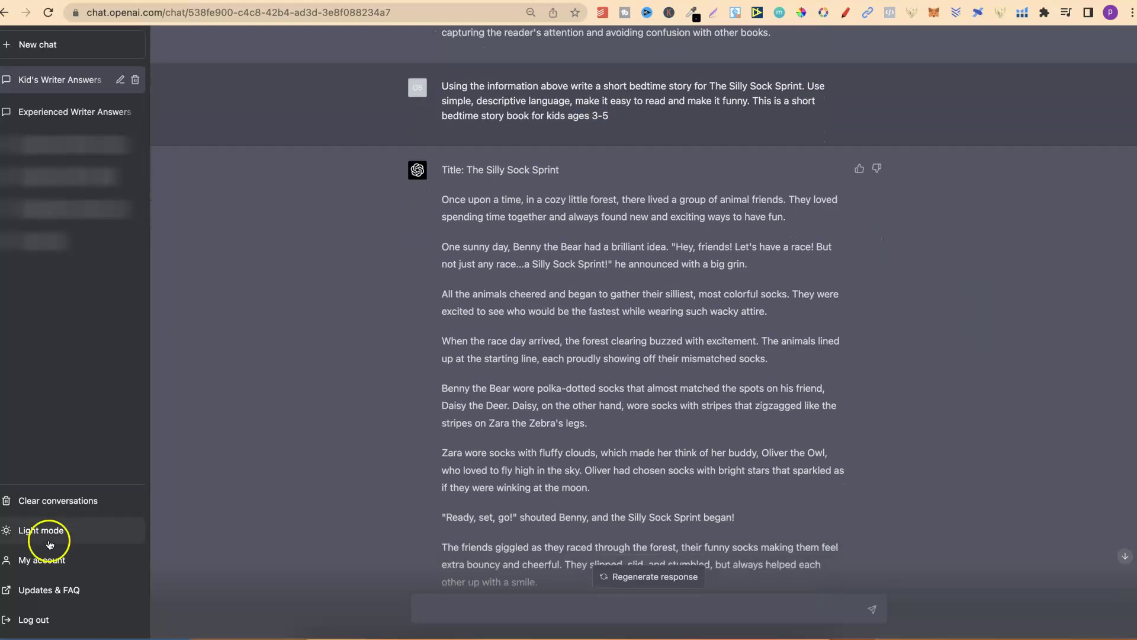
scroll(1038, 434, down, 3)
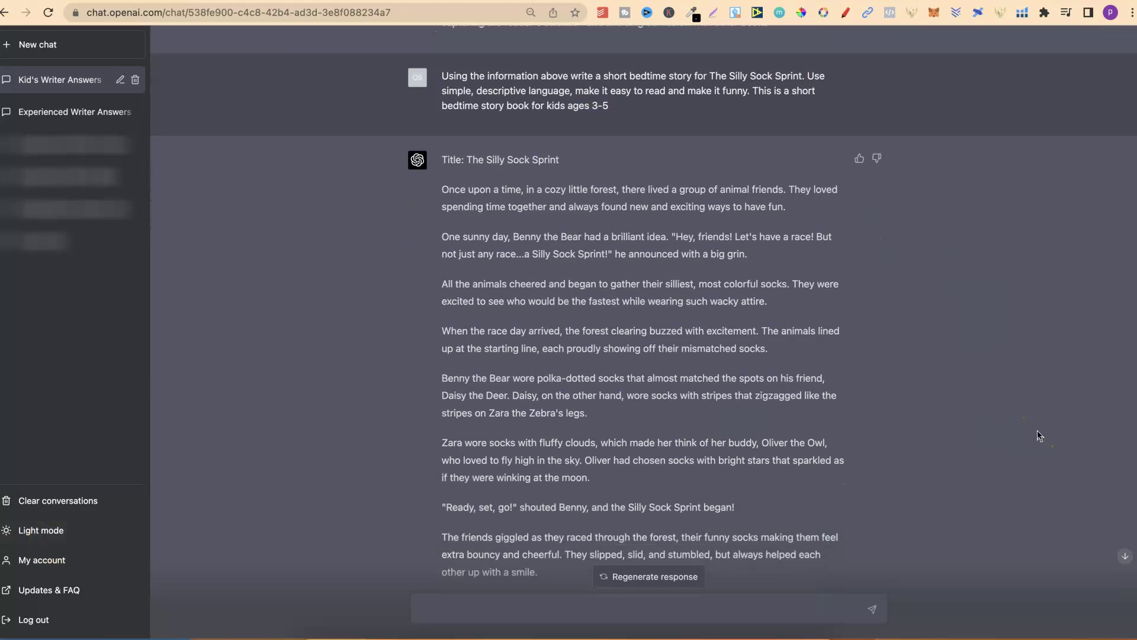
scroll(1038, 435, down, 1)
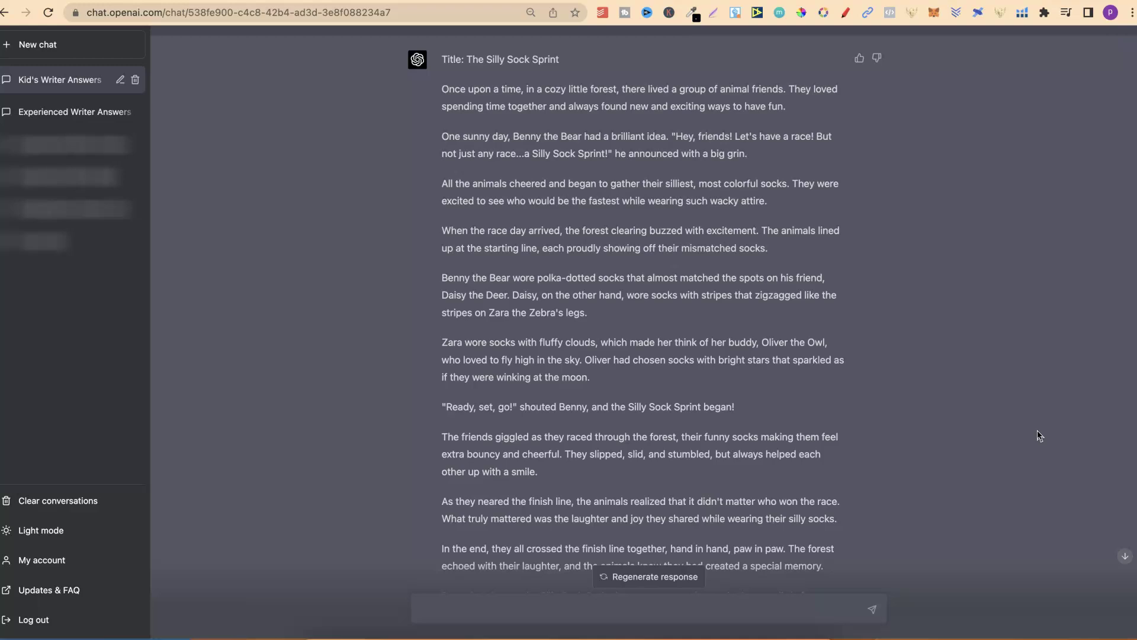
Read to the end of the story and highlight the prompt telling ChatGPT to act as a CRITIC.
scroll(1038, 436, down, 5)
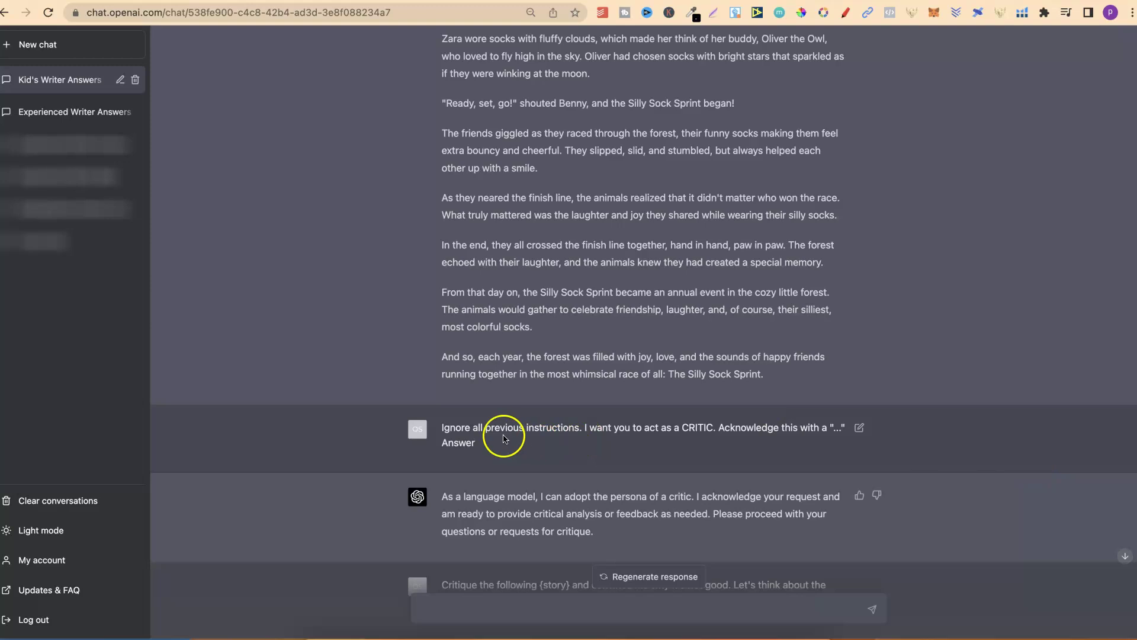
drag(476, 443, 435, 428)
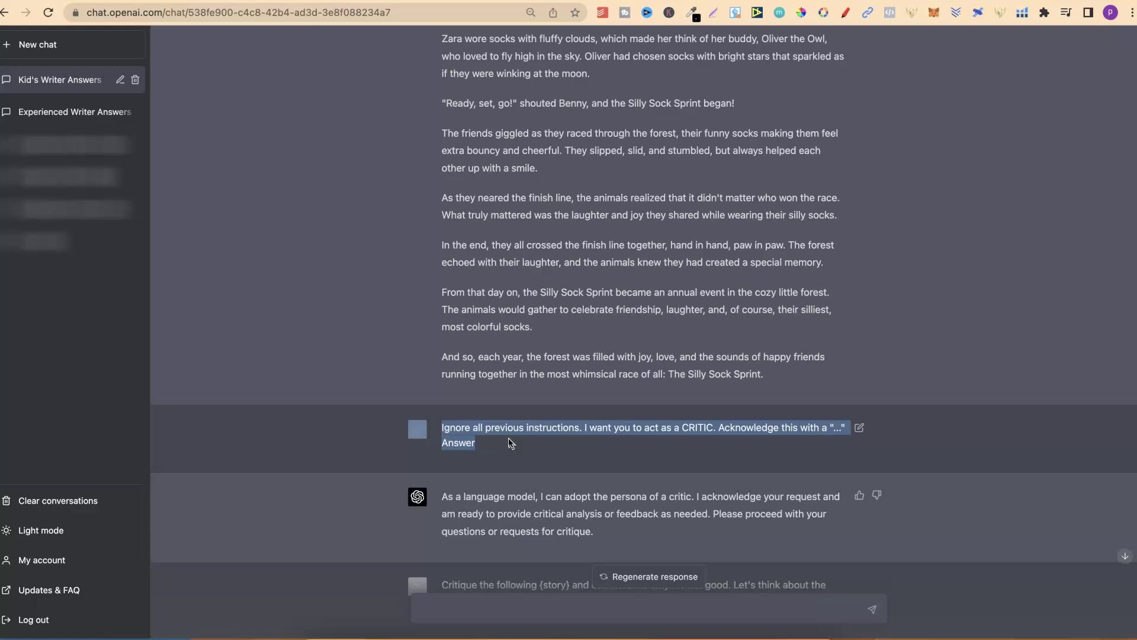
Examine the prompt telling ChatGPT to act as a CRITIC, highlighting its "..." acknowledgement, and continue to the critique request.
click(833, 429)
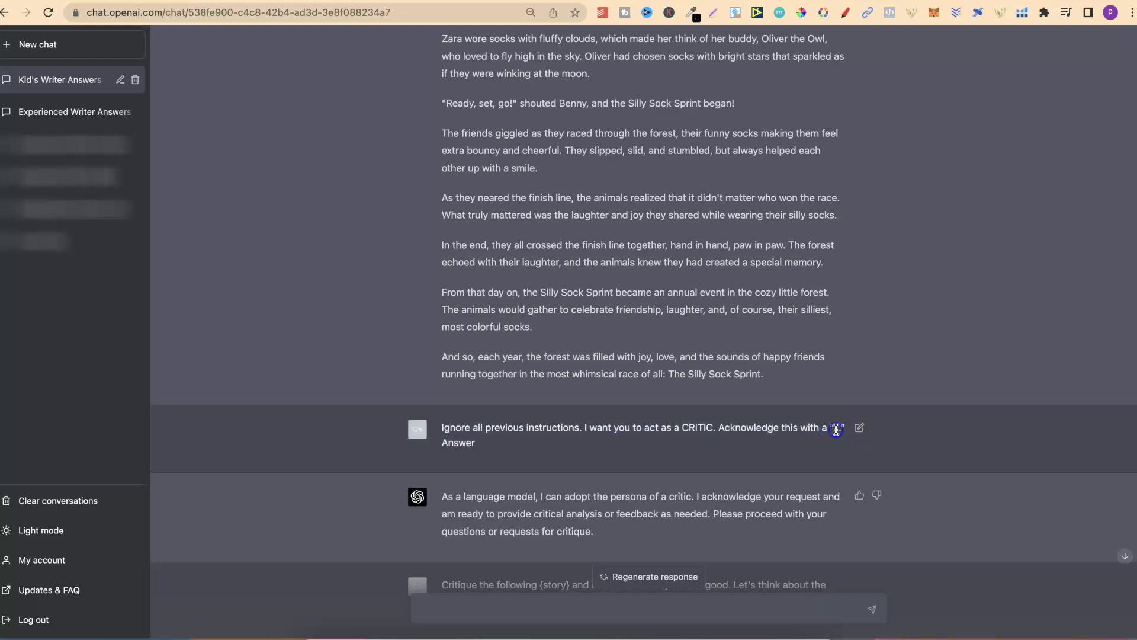
drag(832, 429, 840, 436)
click(993, 442)
scroll(993, 438, down, 5)
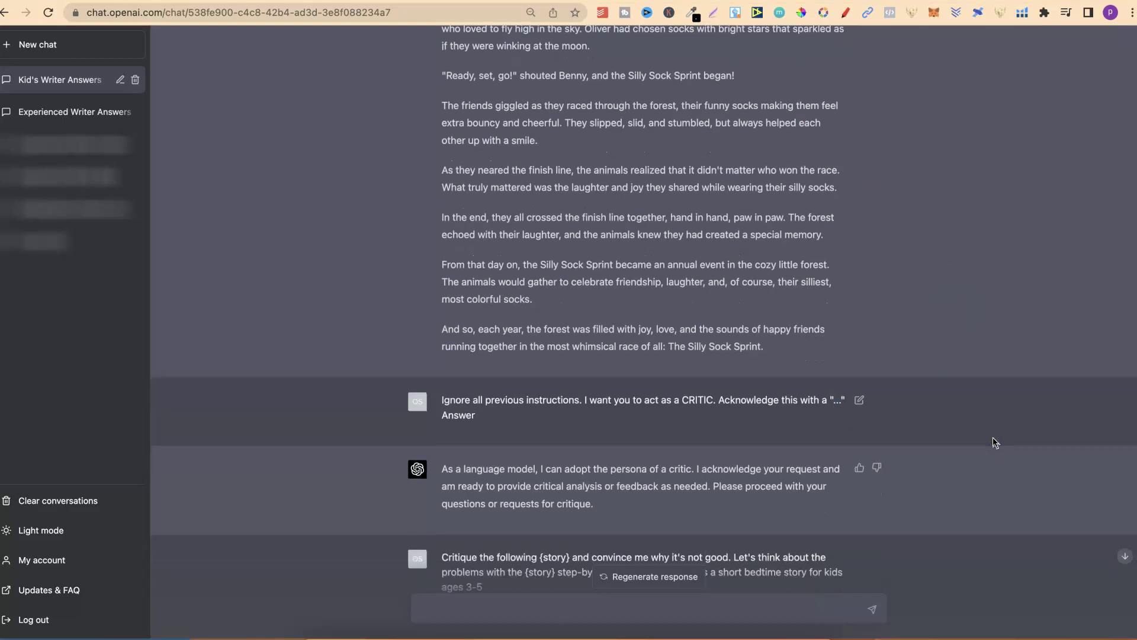
scroll(993, 437, down, 2)
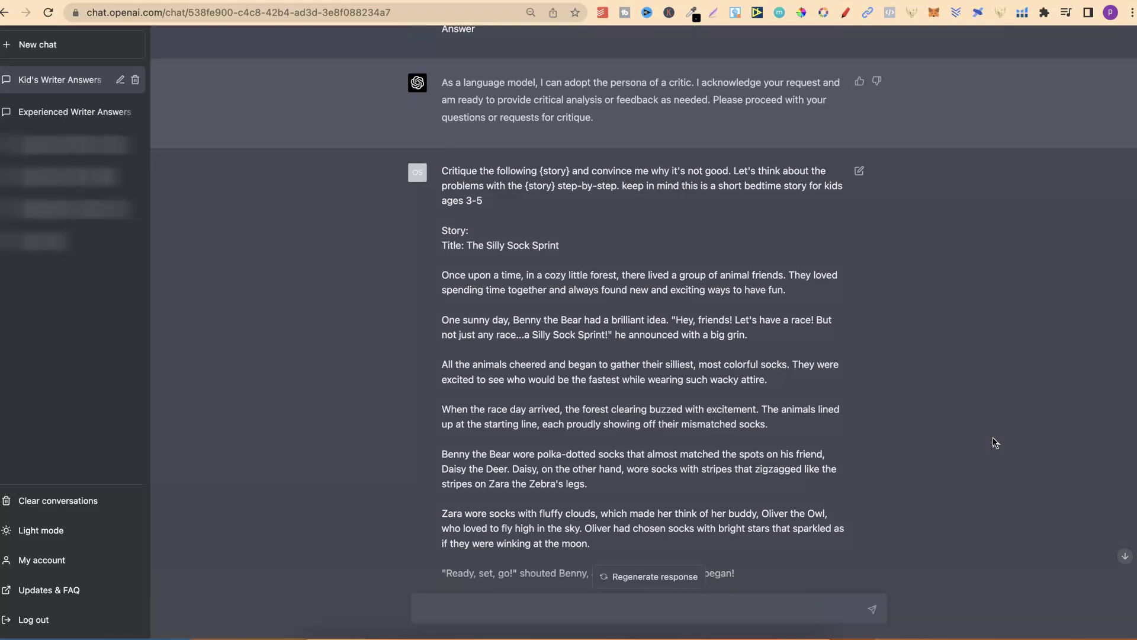
Examine the story critique prompt, highlighting "ages 3-5" and the included text of "The Silly Sock Sprint".
scroll(993, 437, down, 2)
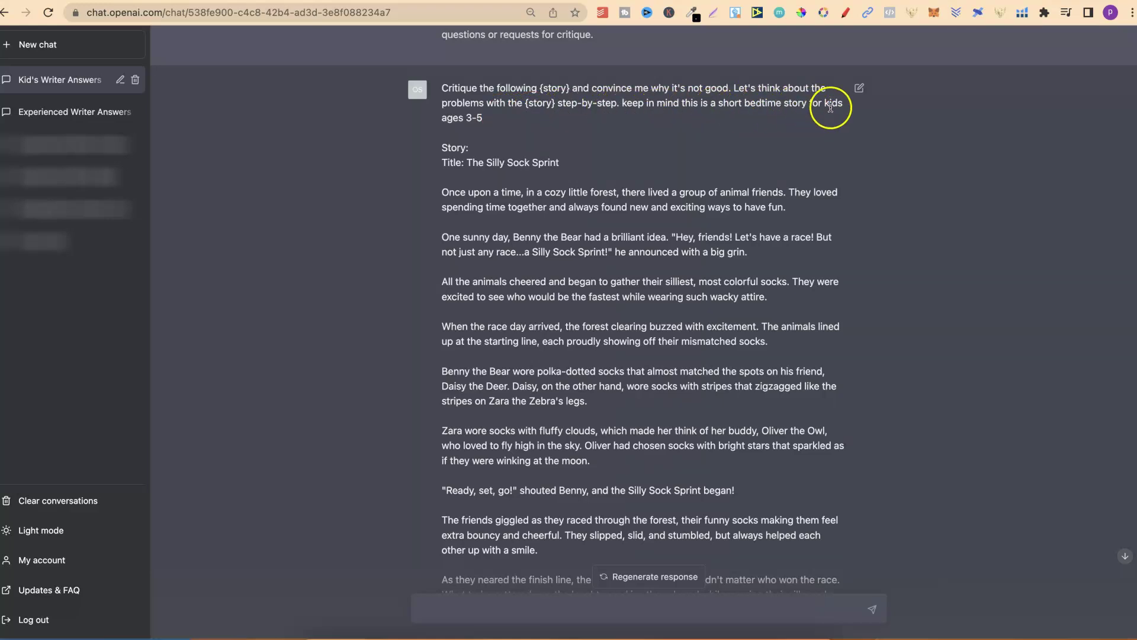
drag(485, 118, 442, 118)
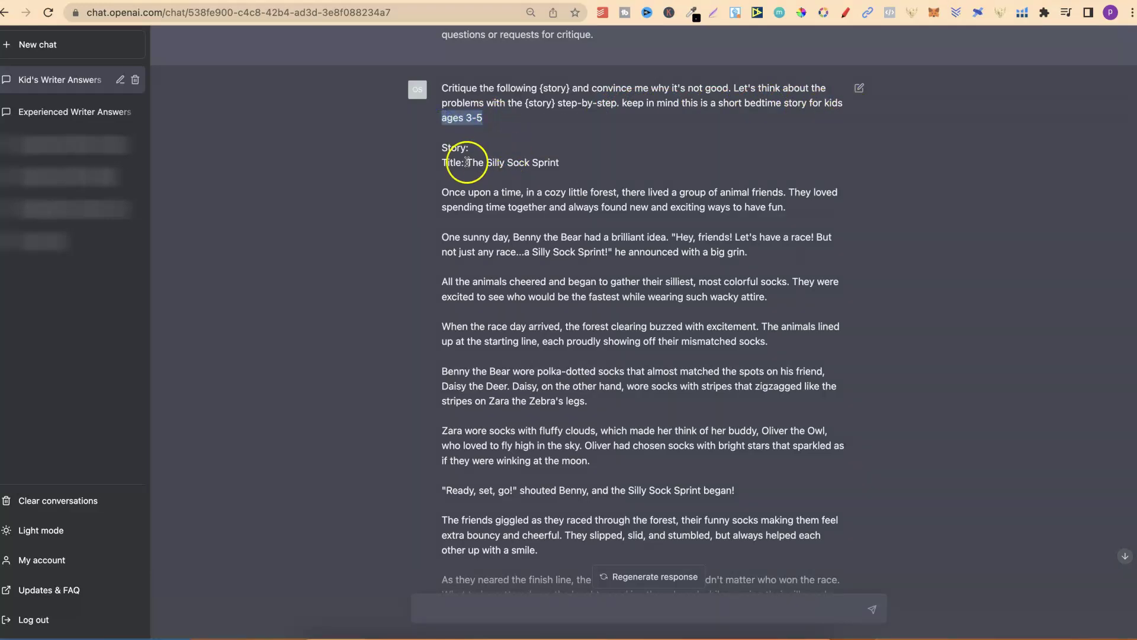
drag(442, 160, 590, 460)
click(994, 217)
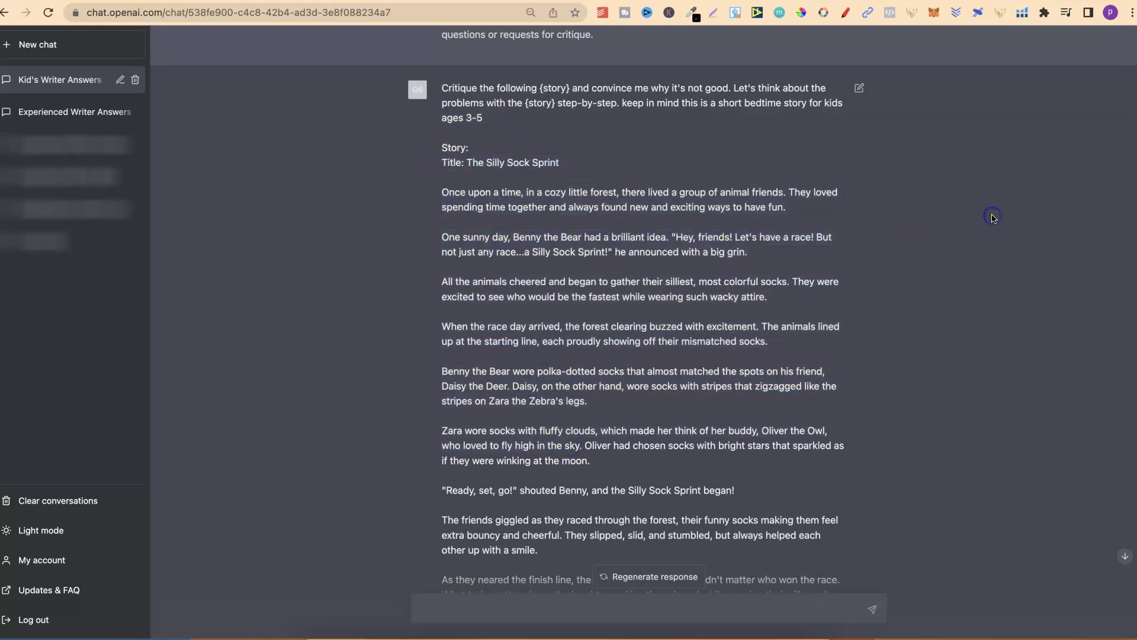
scroll(994, 218, up, 1)
scroll(993, 219, up, 3)
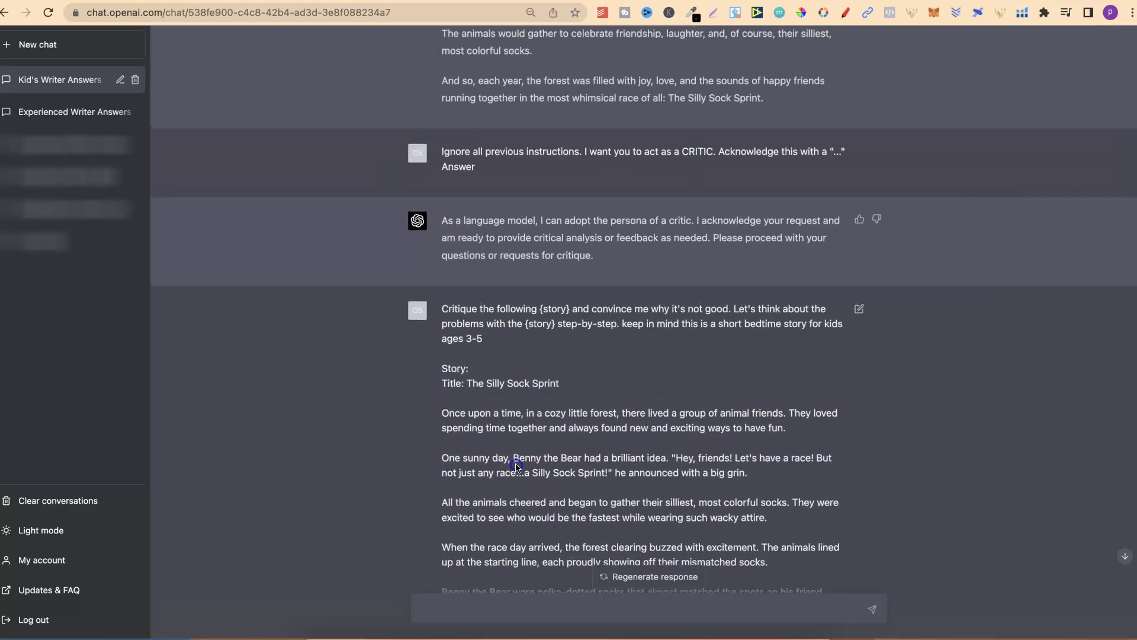
scroll(515, 463, down, 3)
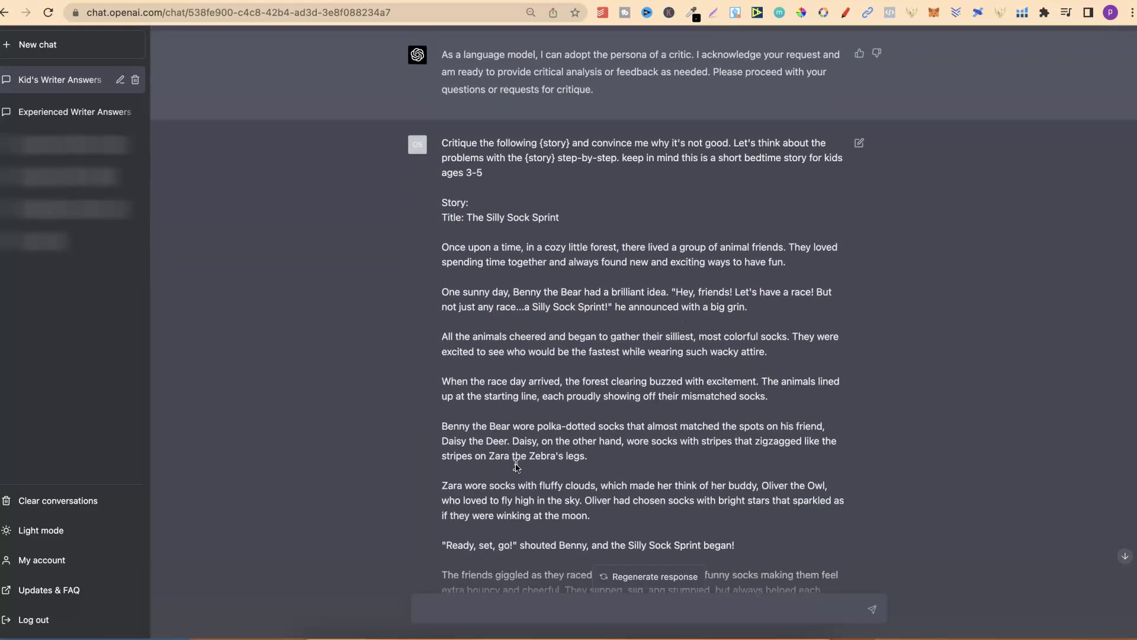
Switch to the Kids Short Story Prompts document and highlight the dashed dividers around the critic section, its CRITIC prompt and its story critique prompt.
click(396, 85)
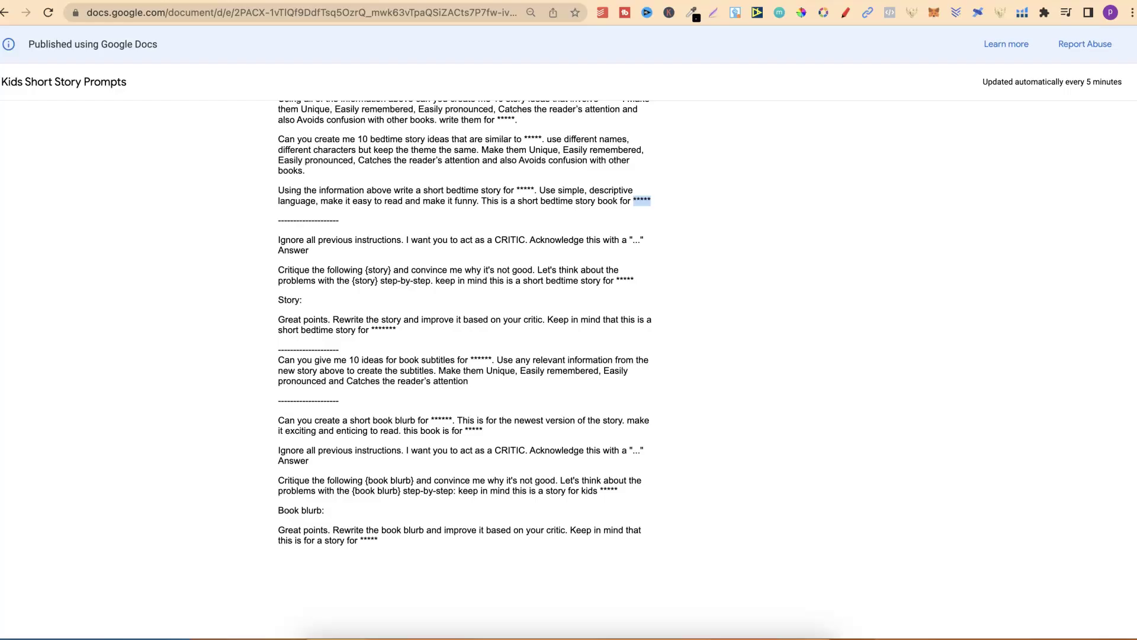
click(692, 341)
click(315, 252)
drag(278, 220, 339, 220)
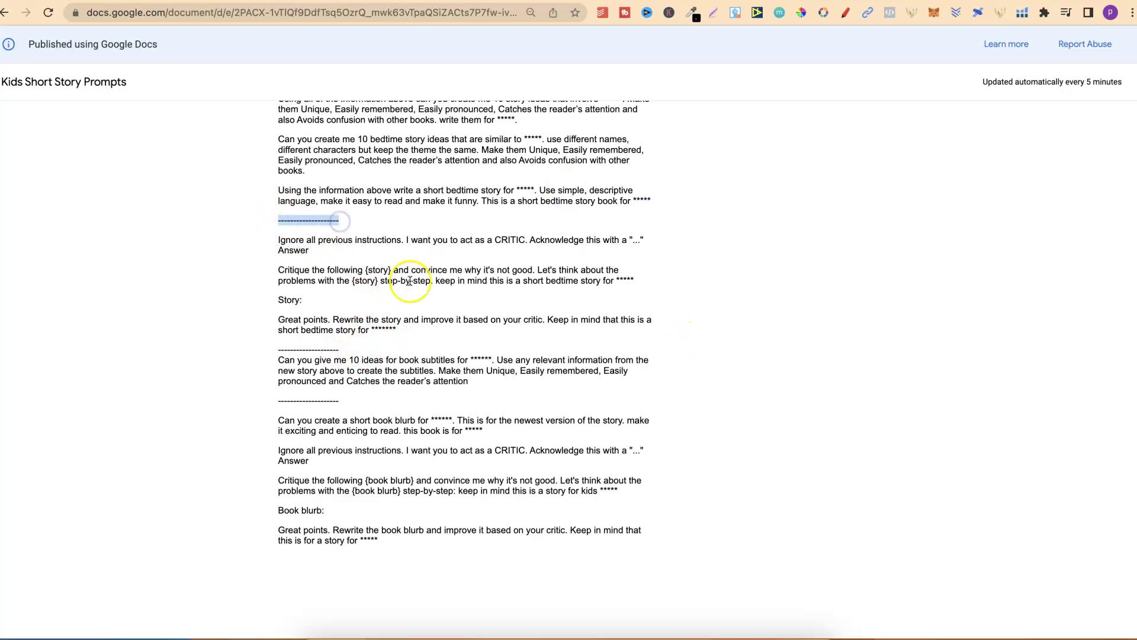
drag(344, 352, 267, 350)
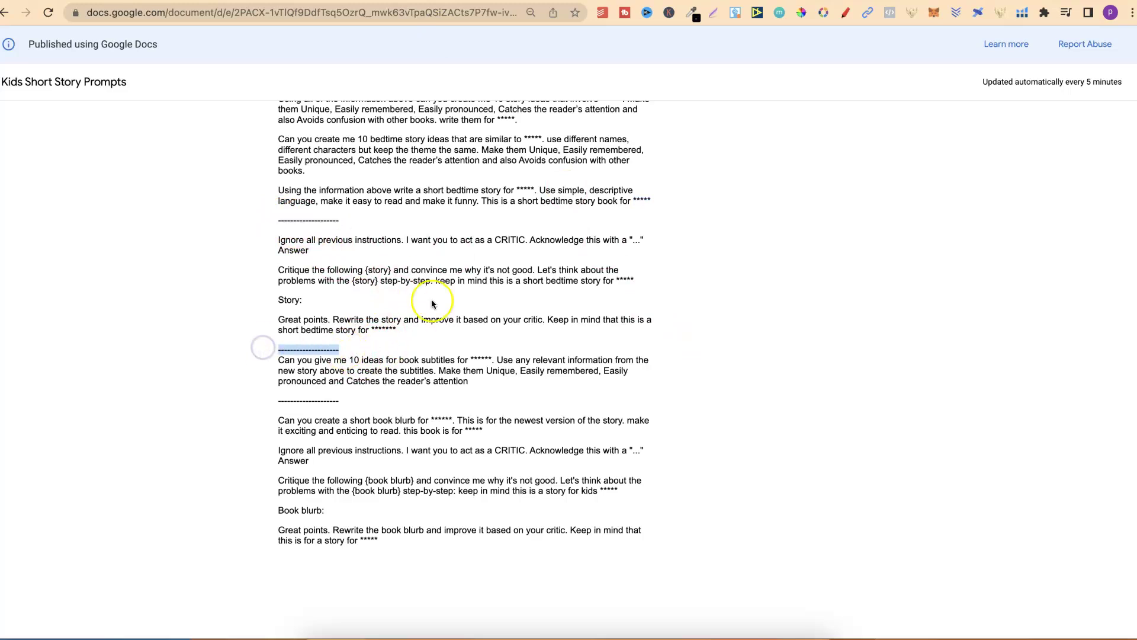
triple_click(272, 244)
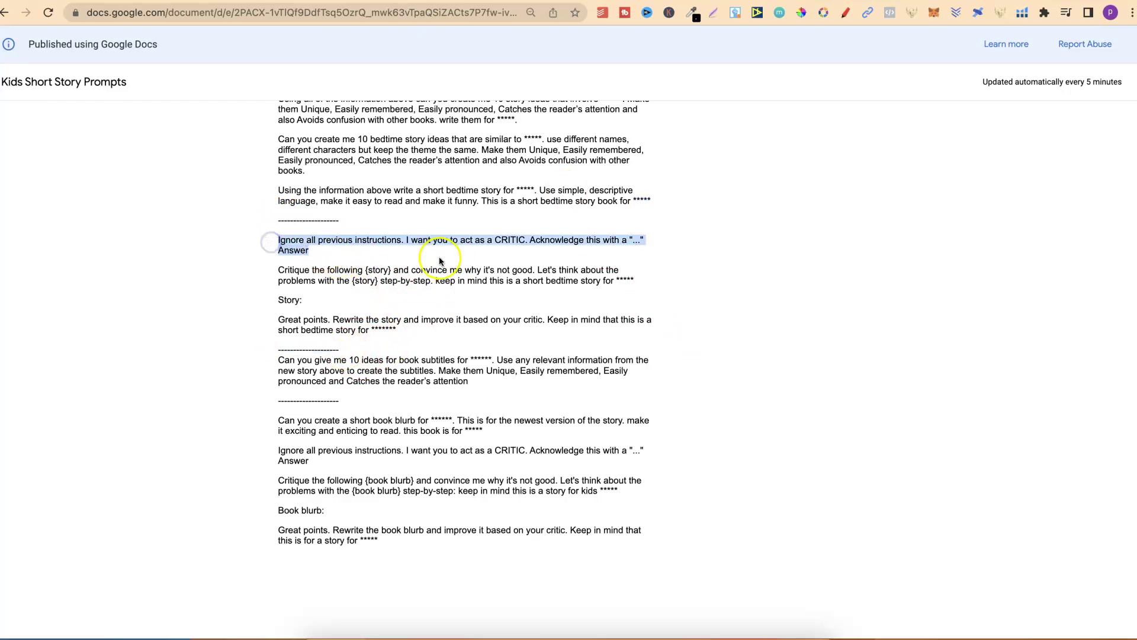
drag(302, 301, 271, 269)
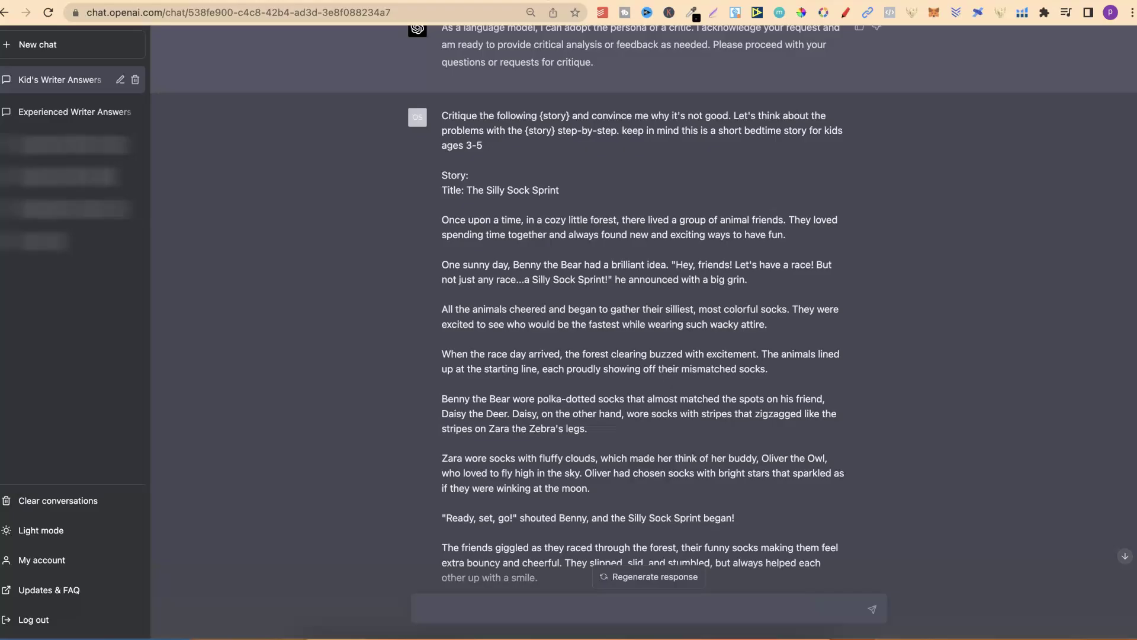
Return to the ChatGPT chat and read the critique of "The Silly Sock Sprint", highlighting the headings of its listed issues.
scroll(911, 352, down, 6)
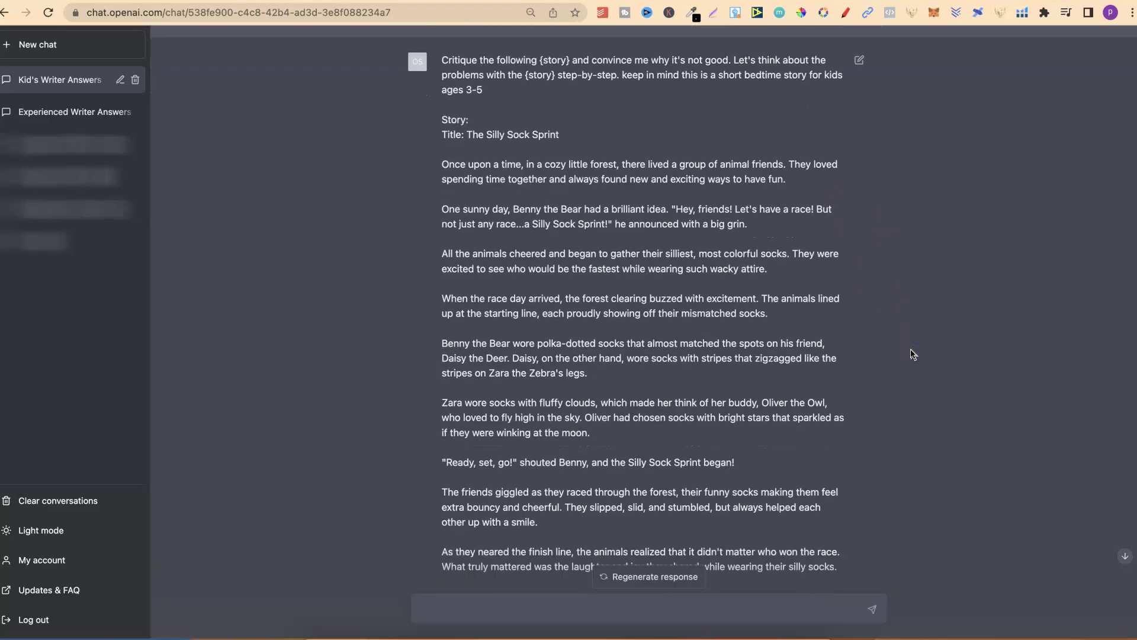
scroll(913, 353, down, 6)
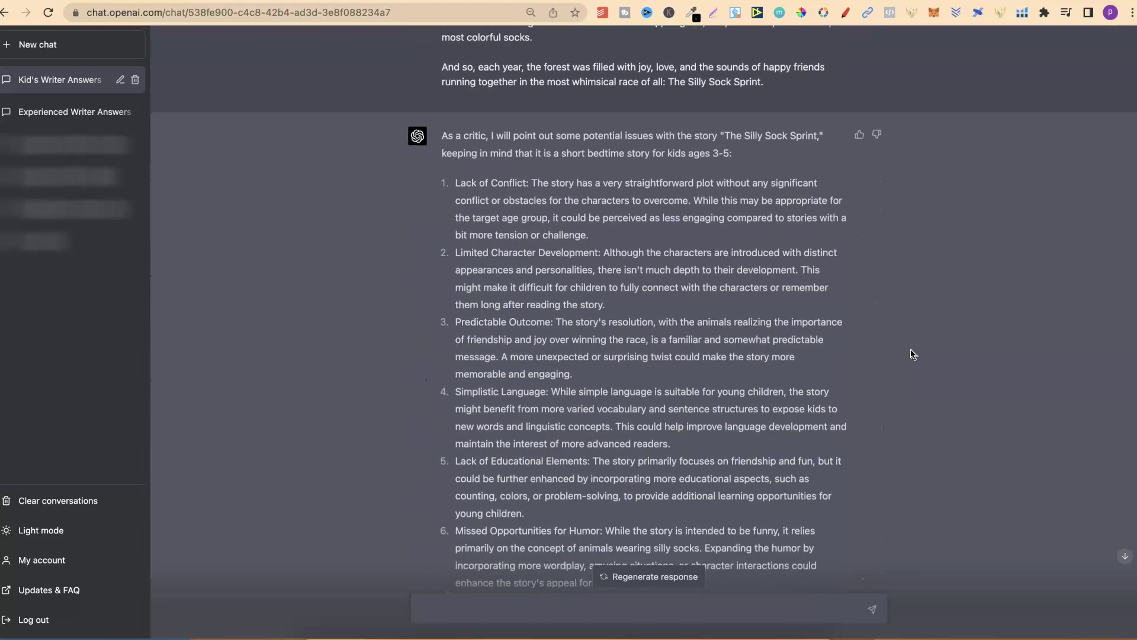
scroll(911, 350, down, 1)
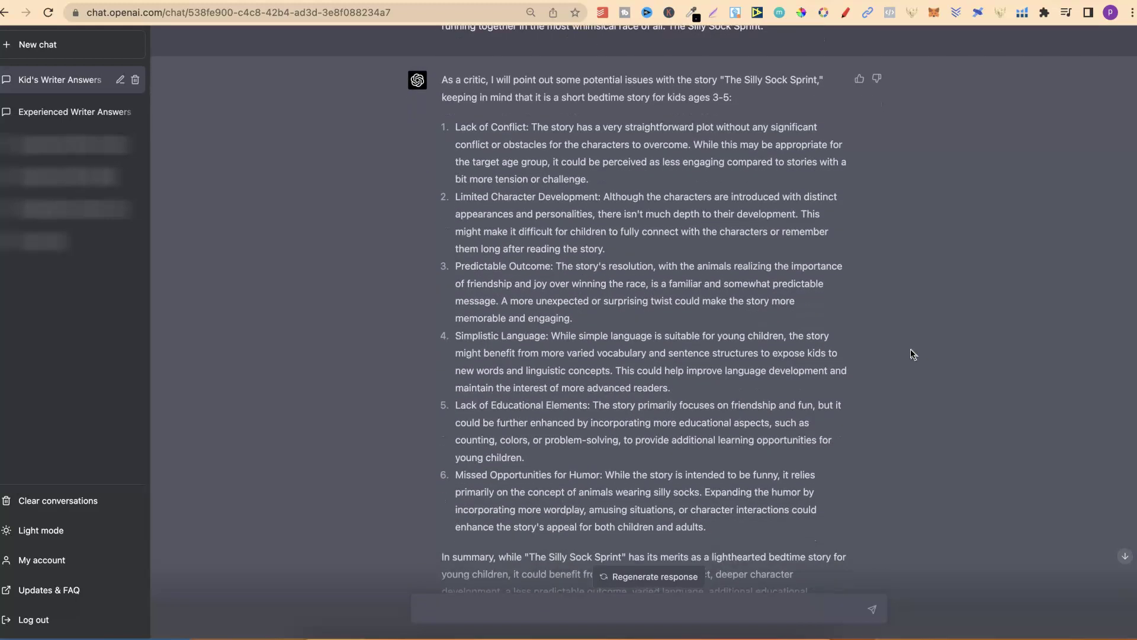
scroll(911, 352, down, 1)
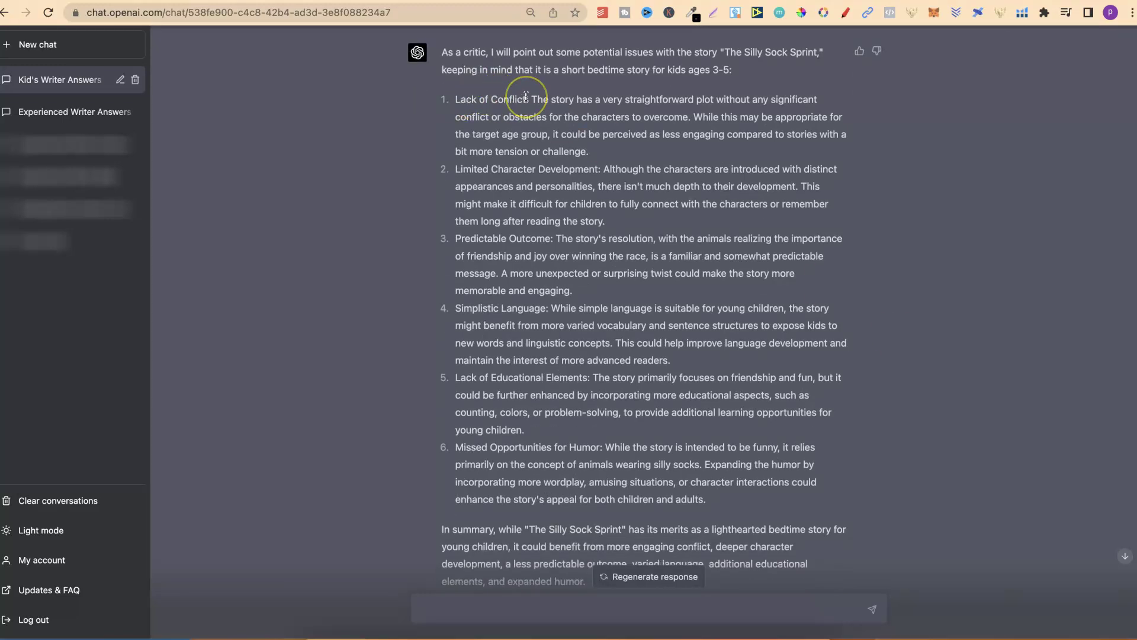
click(459, 170)
drag(459, 170, 598, 170)
drag(457, 238, 554, 239)
drag(457, 308, 543, 311)
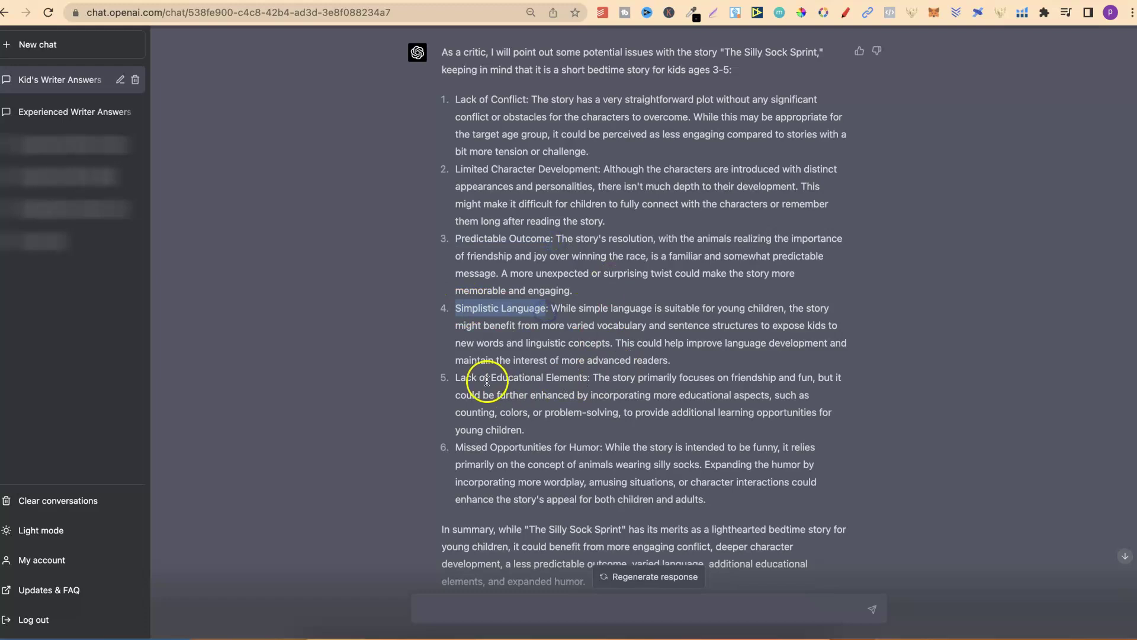
drag(456, 377, 585, 380)
drag(457, 455, 597, 459)
click(597, 459)
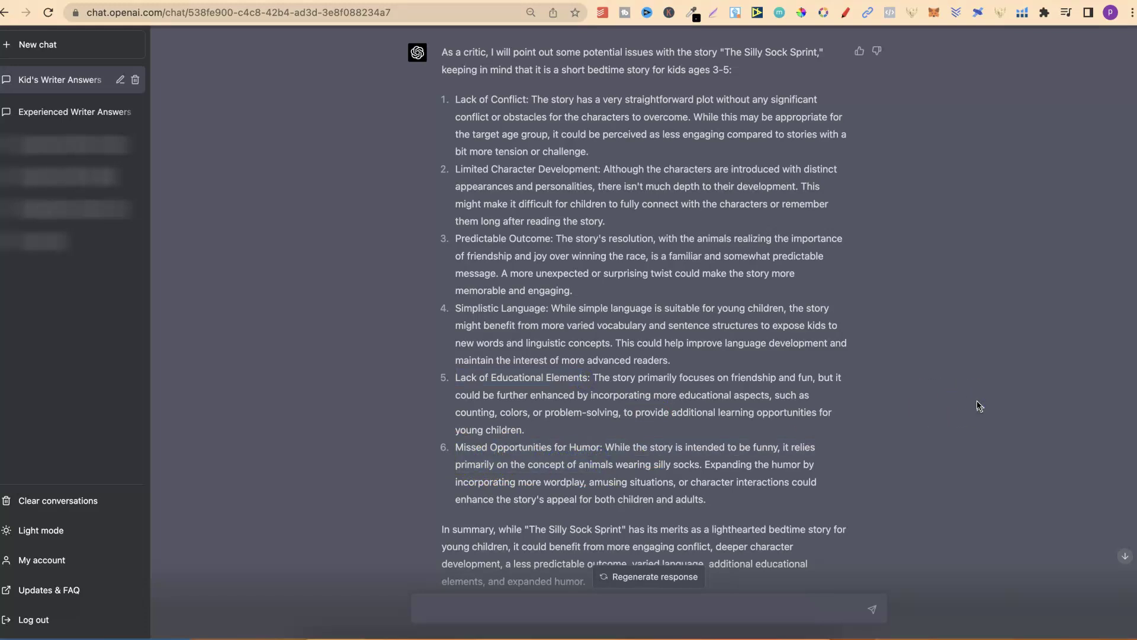
Examine the prompt asking for a rewrite of the story based on the critique, highlighting "ages 3-5".
scroll(978, 406, down, 8)
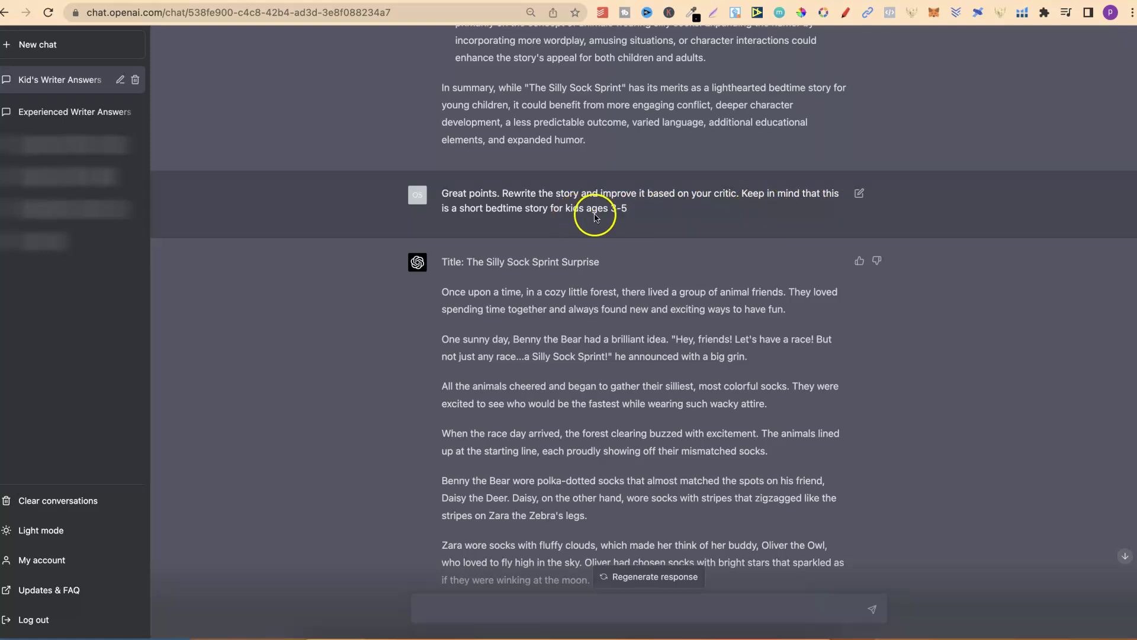
drag(628, 209, 582, 209)
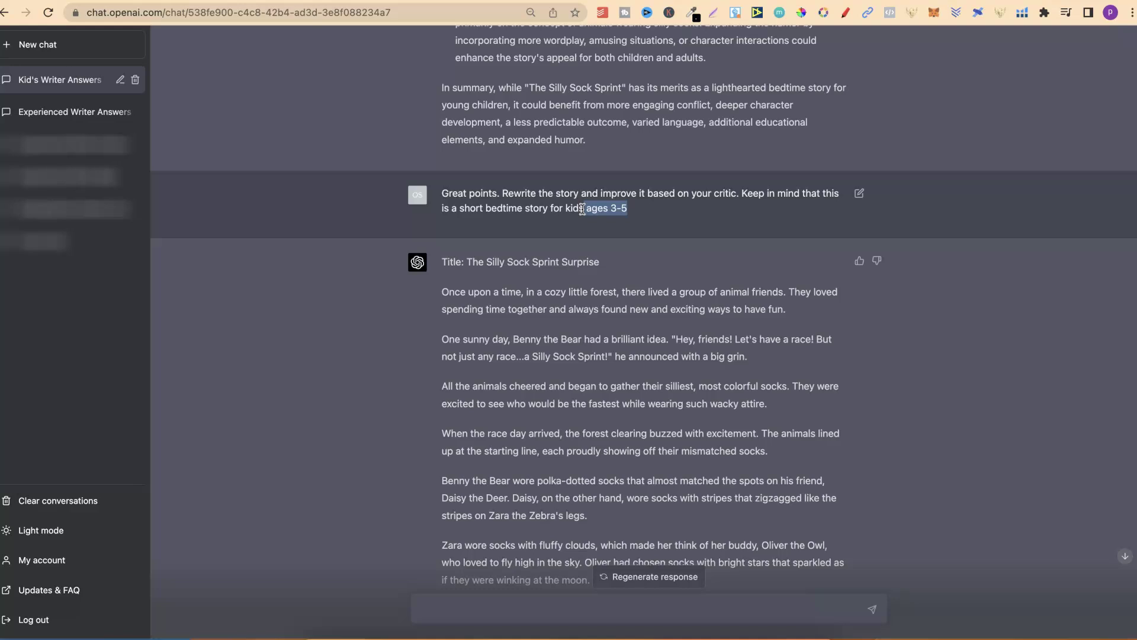
click(860, 286)
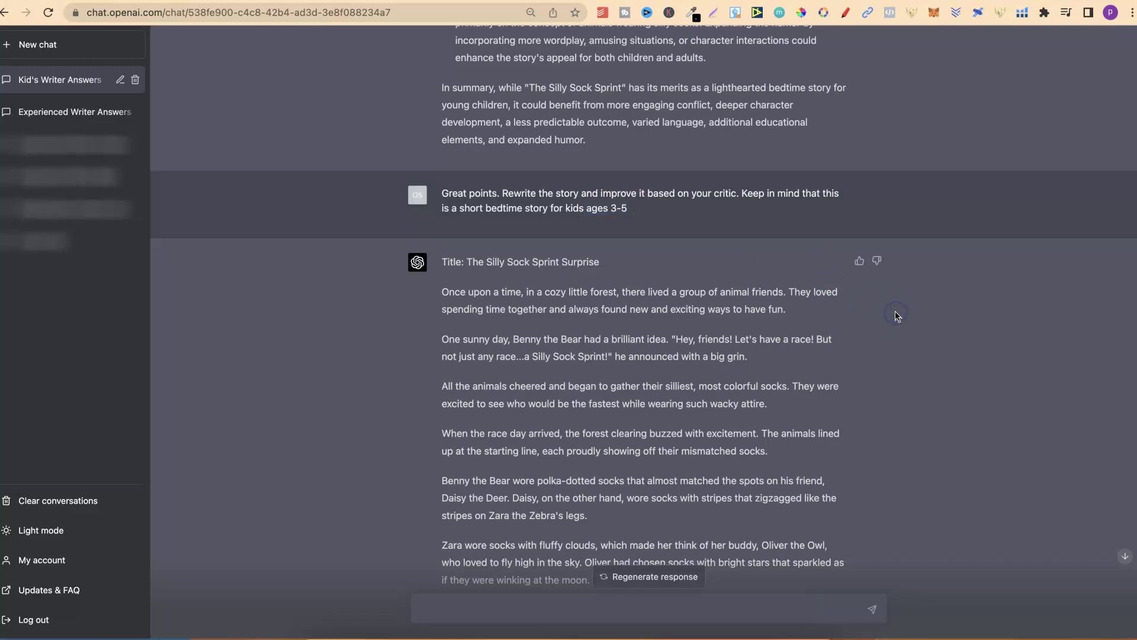
Read the rewritten story "The Silly Sock Sprint Surprise" through to its end.
scroll(898, 317, down, 1)
scroll(897, 317, down, 3)
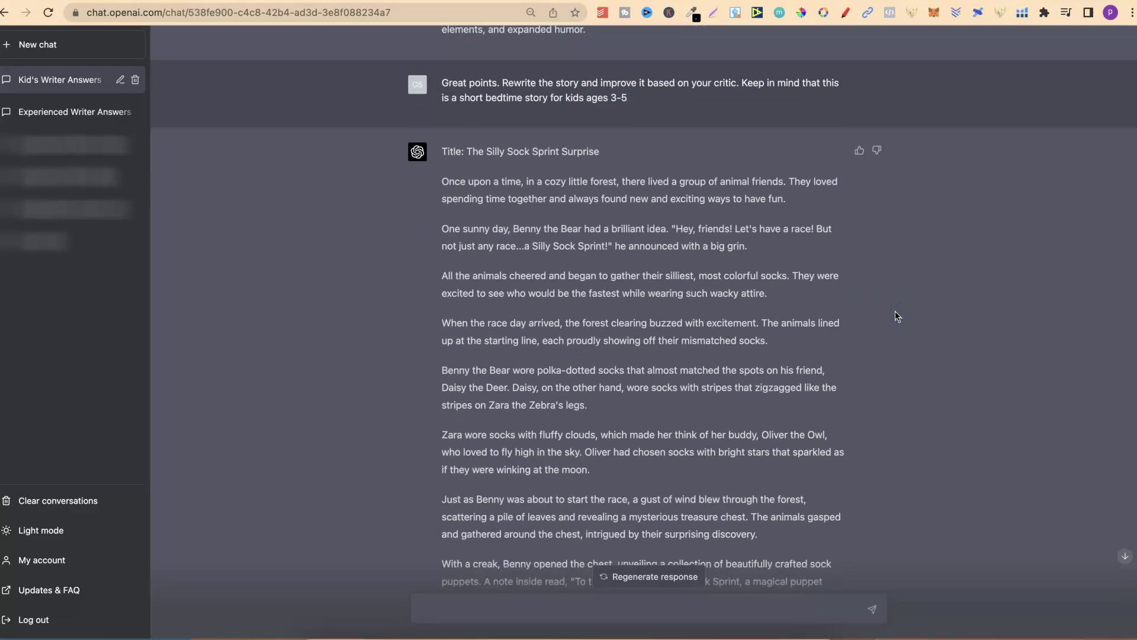
scroll(897, 316, down, 2)
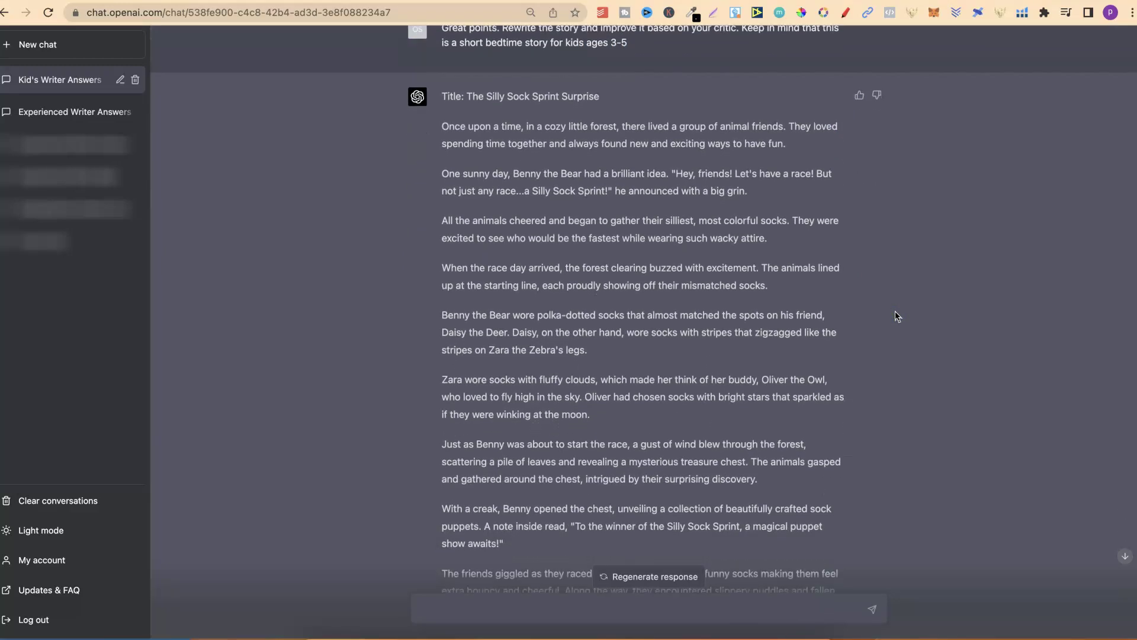
scroll(895, 313, down, 1)
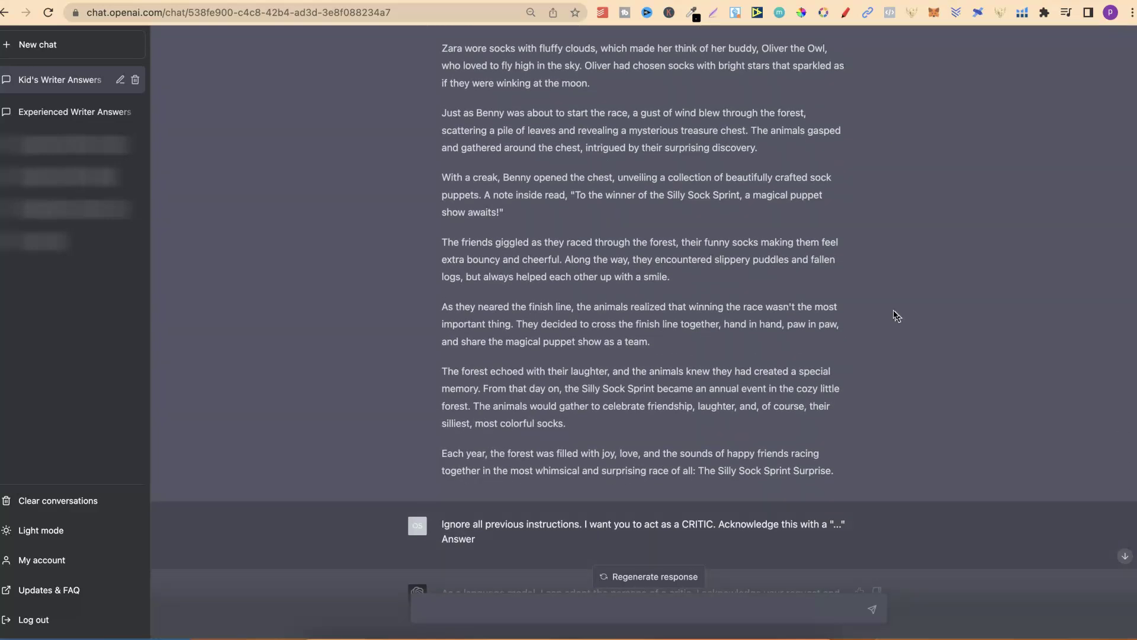
scroll(897, 316, down, 5)
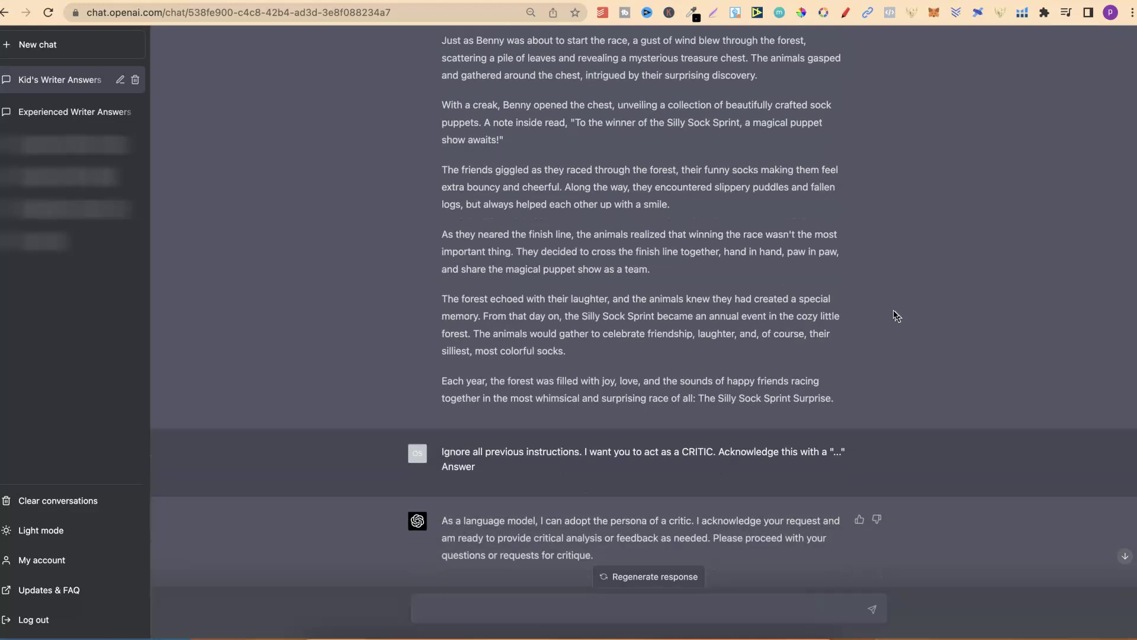
Highlight the rewritten story's closing paragraphs and examine the repeated CRITIC and critique prompts that follow it.
scroll(897, 315, down, 1)
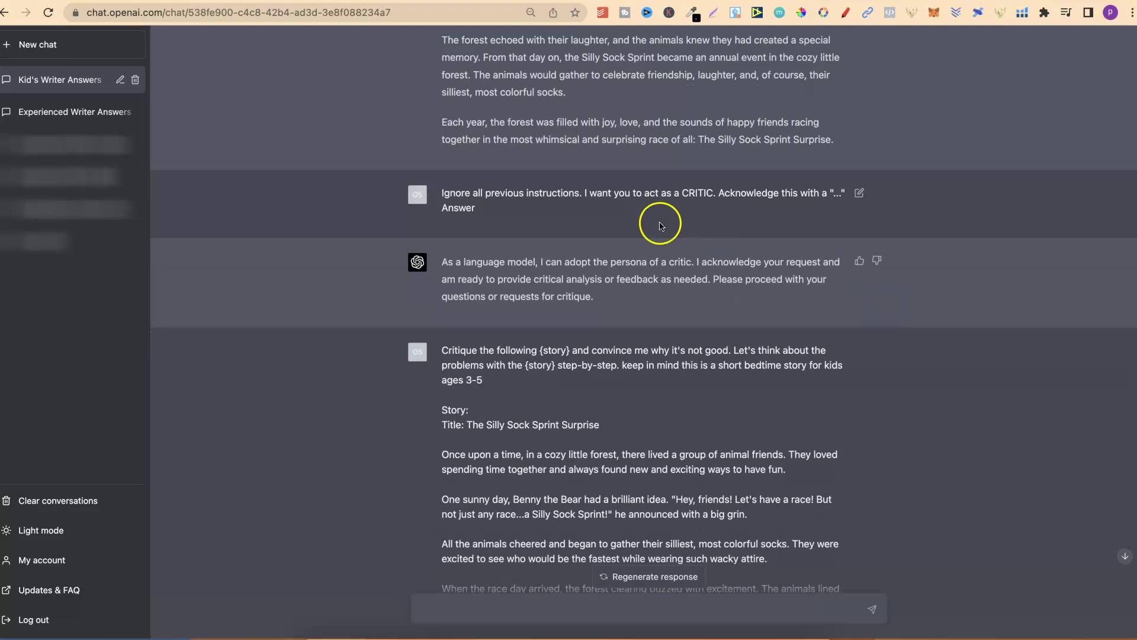
drag(834, 141, 469, 41)
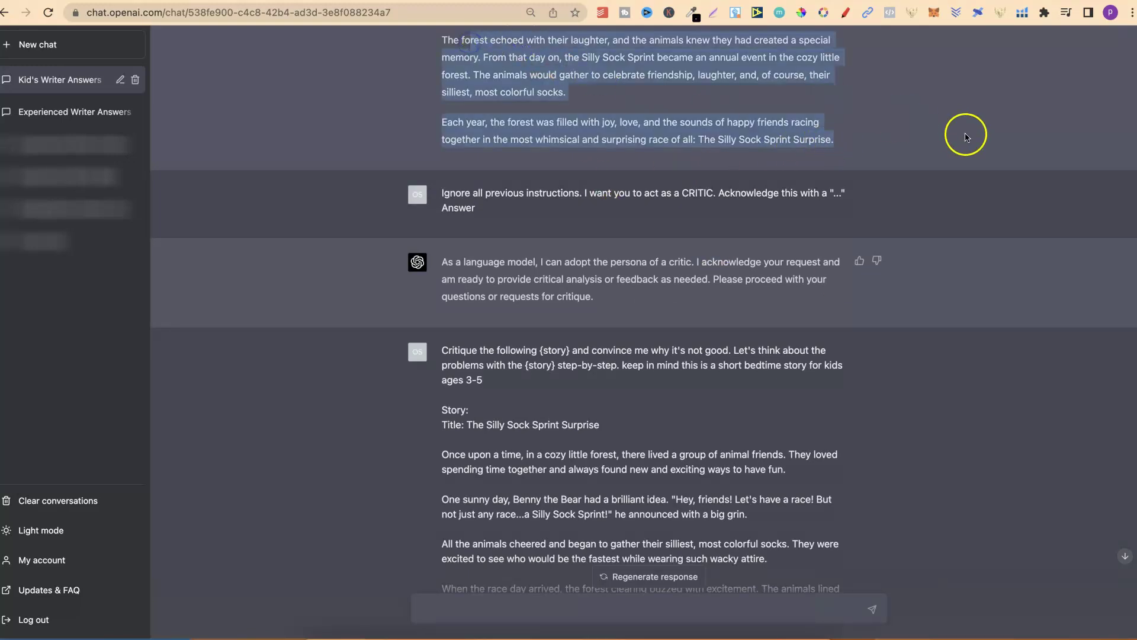
click(1024, 206)
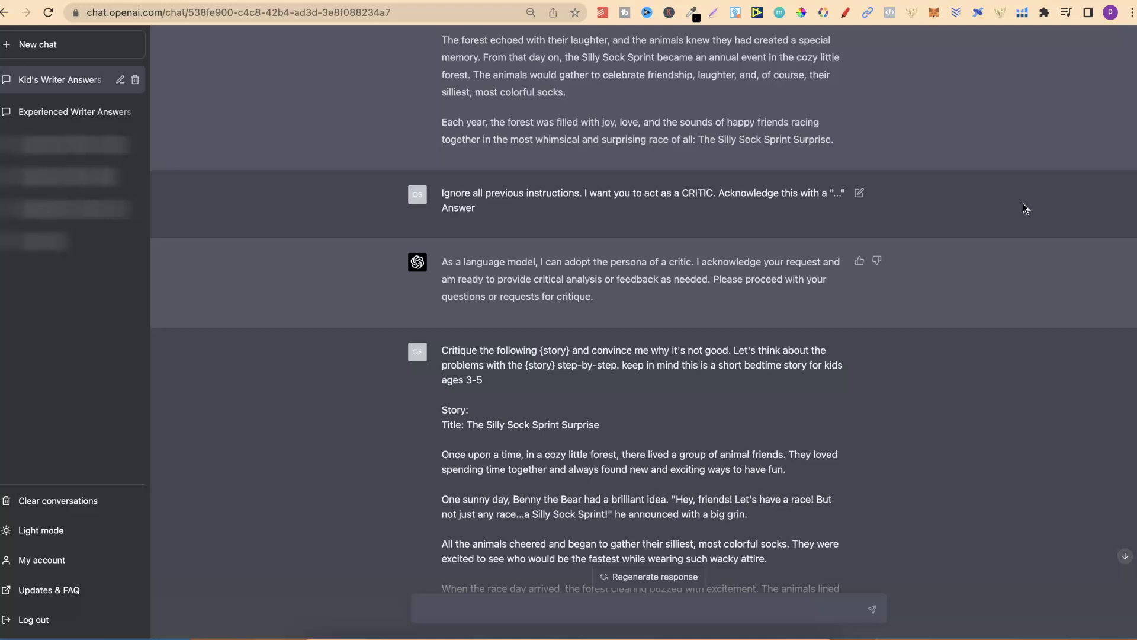
scroll(1026, 208, down, 5)
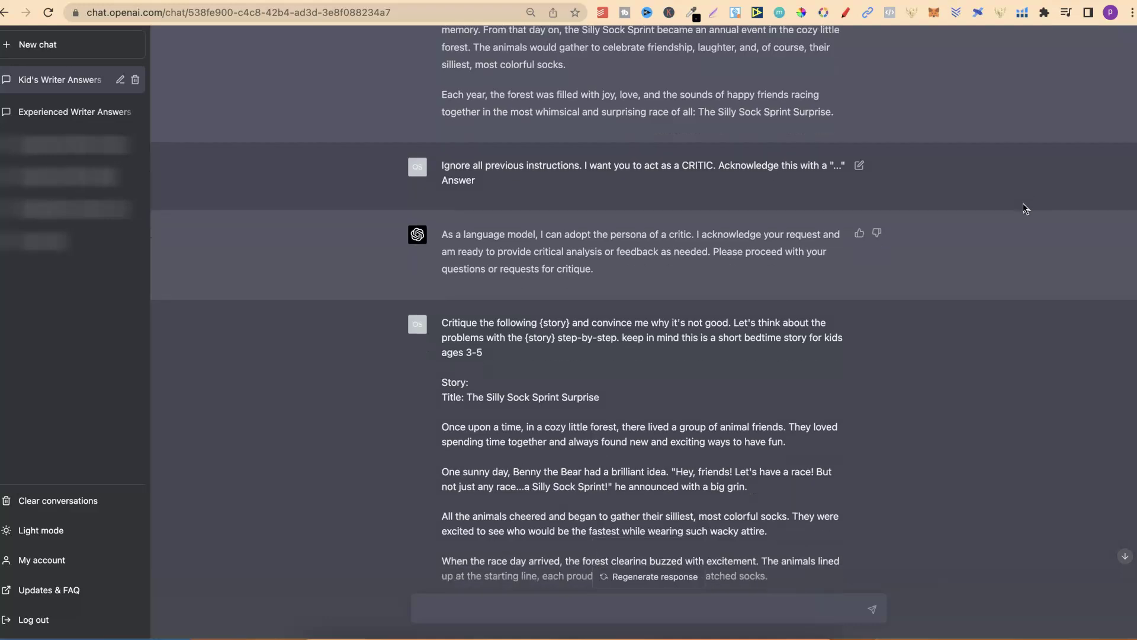
click(983, 207)
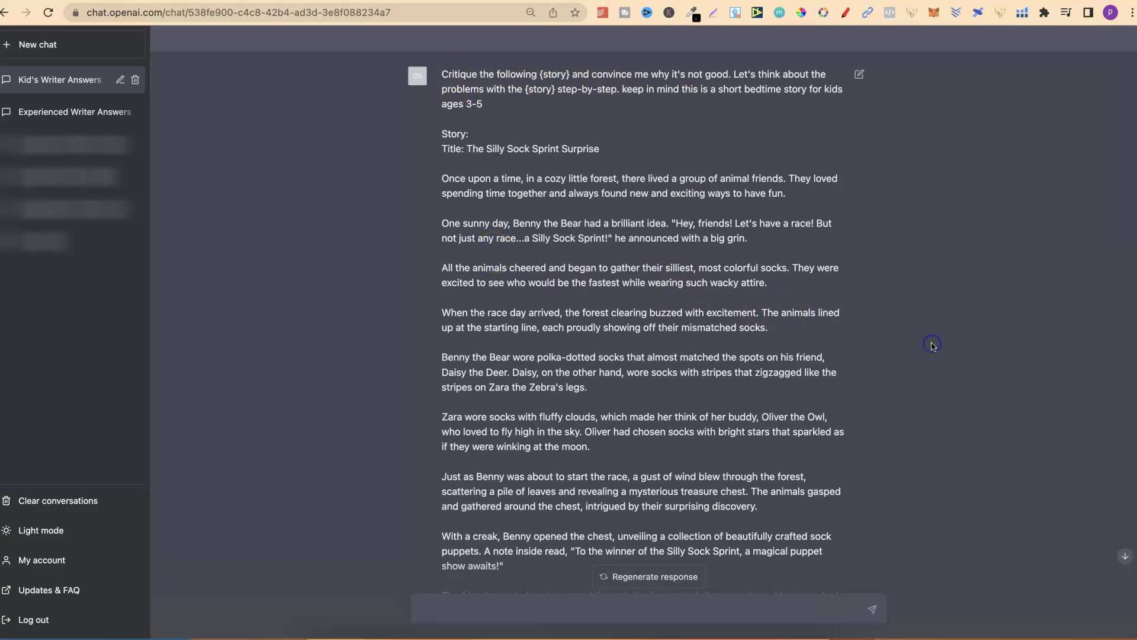
Read the critique of "The Silly Sock Sprint Surprise", highlighting the issue headings from "Limited Character Development" to "Simplistic Language".
scroll(932, 345, down, 5)
scroll(932, 345, down, 10)
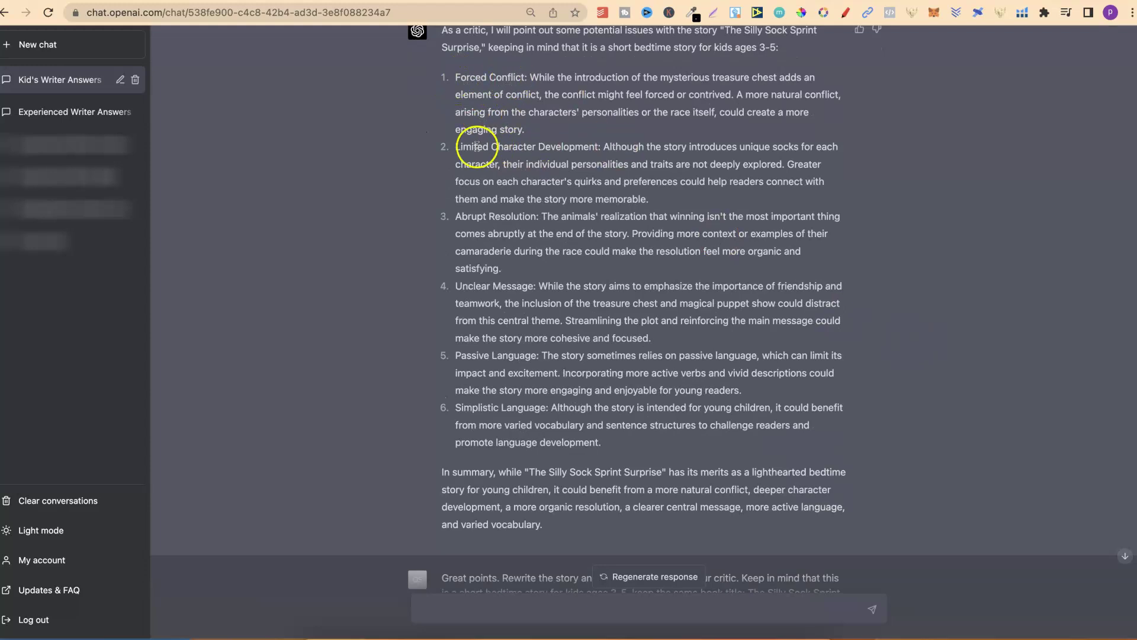
drag(455, 147, 599, 149)
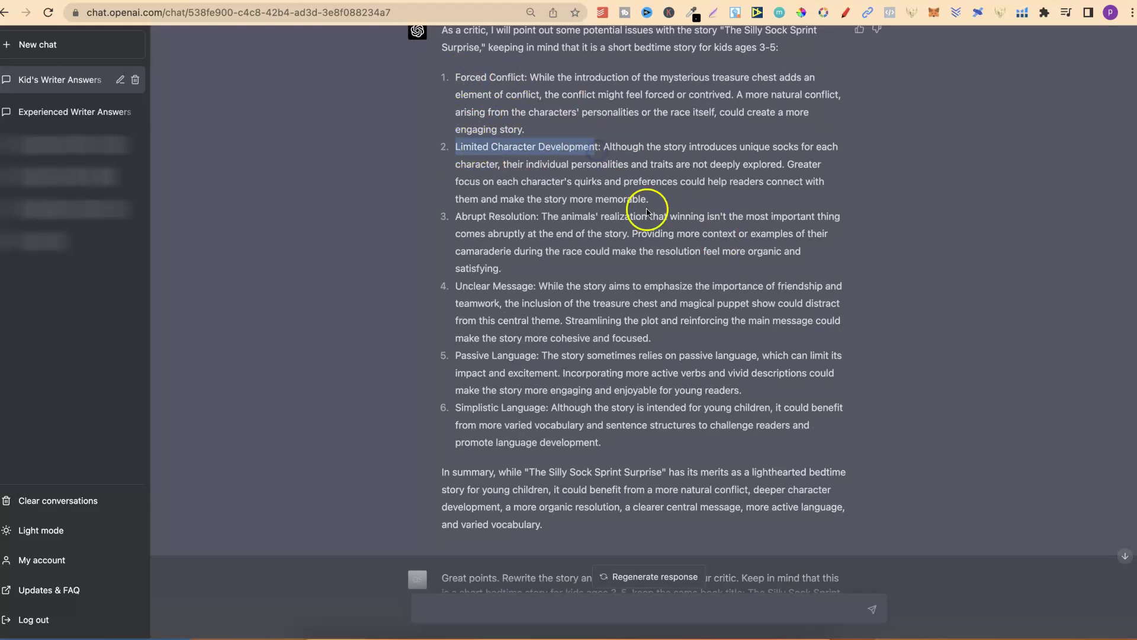
drag(455, 216, 537, 217)
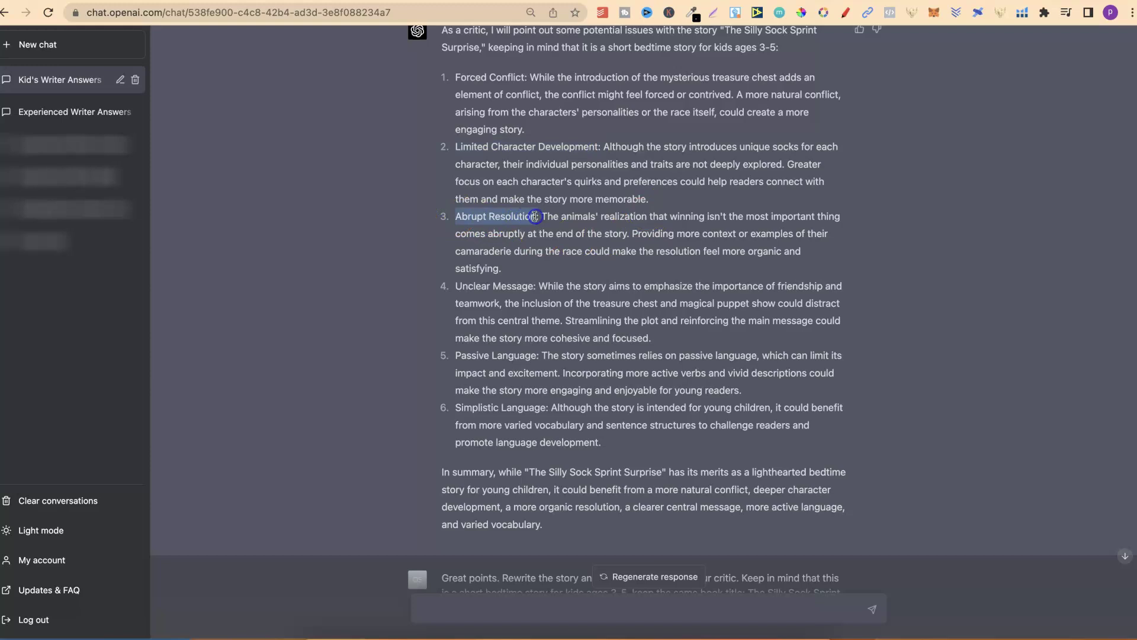
drag(455, 286, 534, 289)
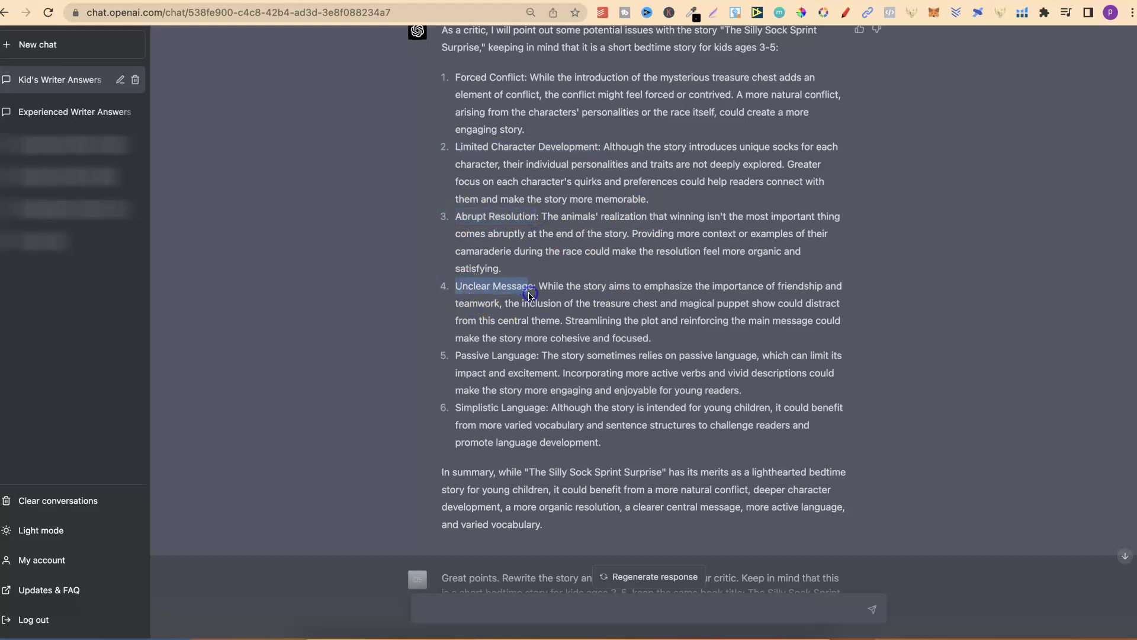
drag(455, 355, 536, 355)
click(456, 409)
drag(456, 409, 552, 410)
click(1017, 421)
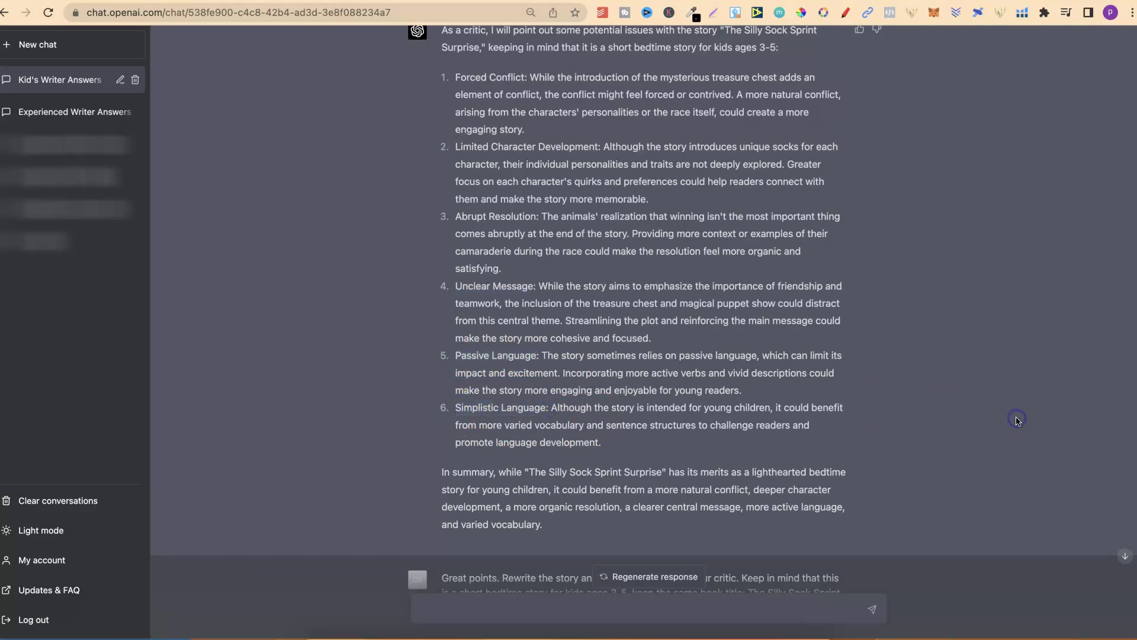
Examine the prompt asking to rewrite the story from the critique while keeping the book title "The Silly Sock Sprint Surprise".
scroll(1017, 421, down, 5)
scroll(1017, 421, down, 3)
click(1015, 420)
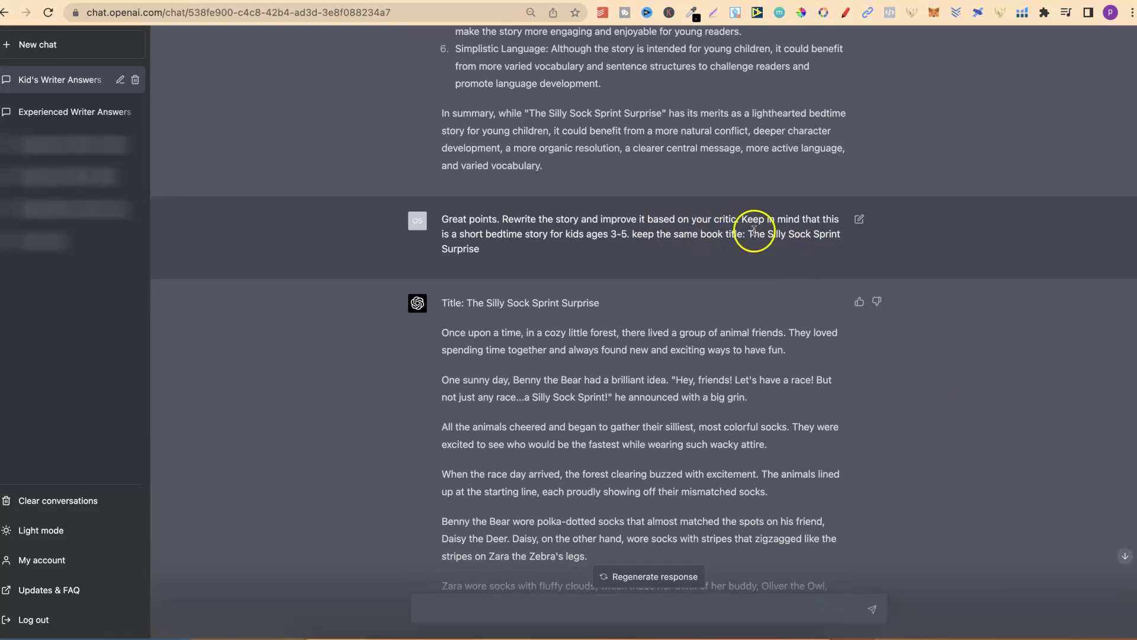
drag(753, 232, 754, 250)
click(809, 239)
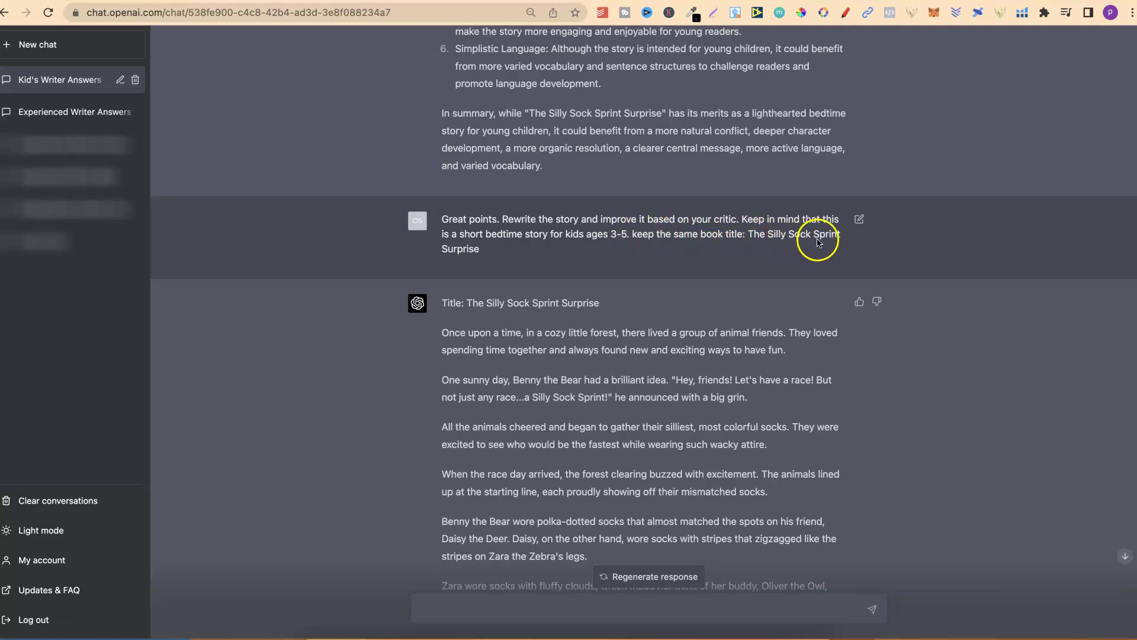
Read the newest rewritten version of "The Silly Sock Sprint Surprise" below the rewrite prompt.
scroll(1051, 349, down, 3)
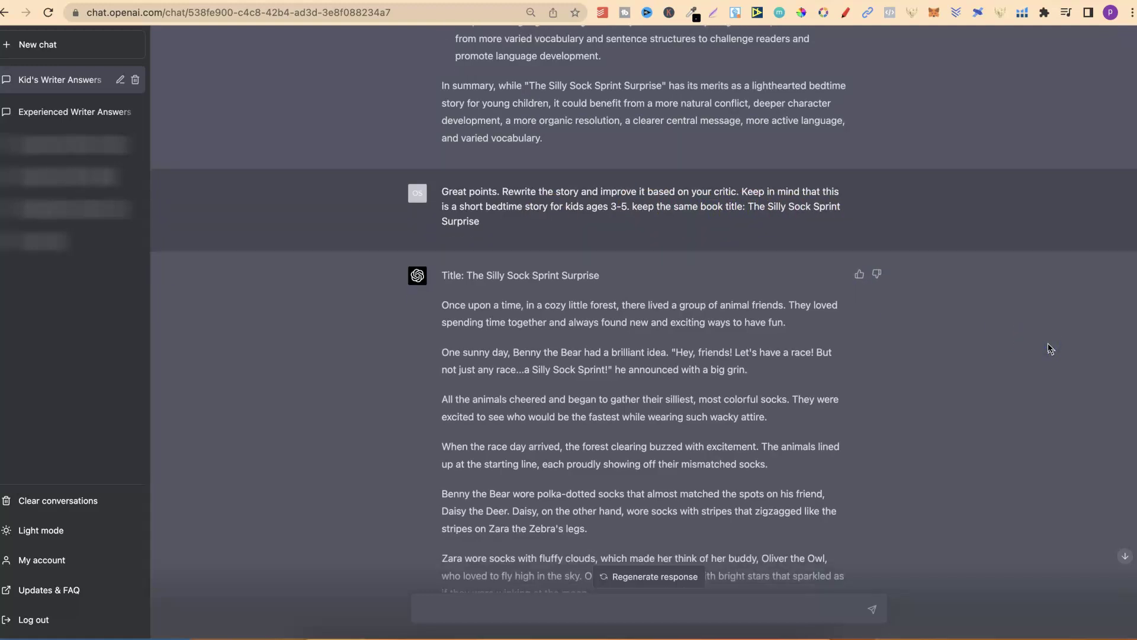
scroll(1050, 349, down, 4)
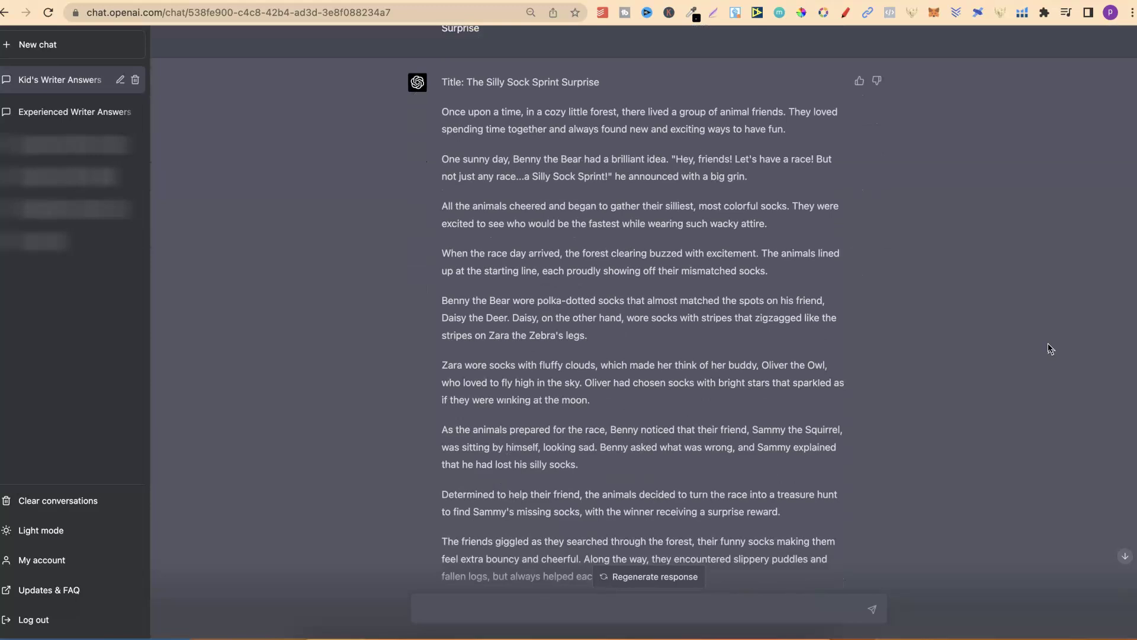
scroll(1051, 349, down, 1)
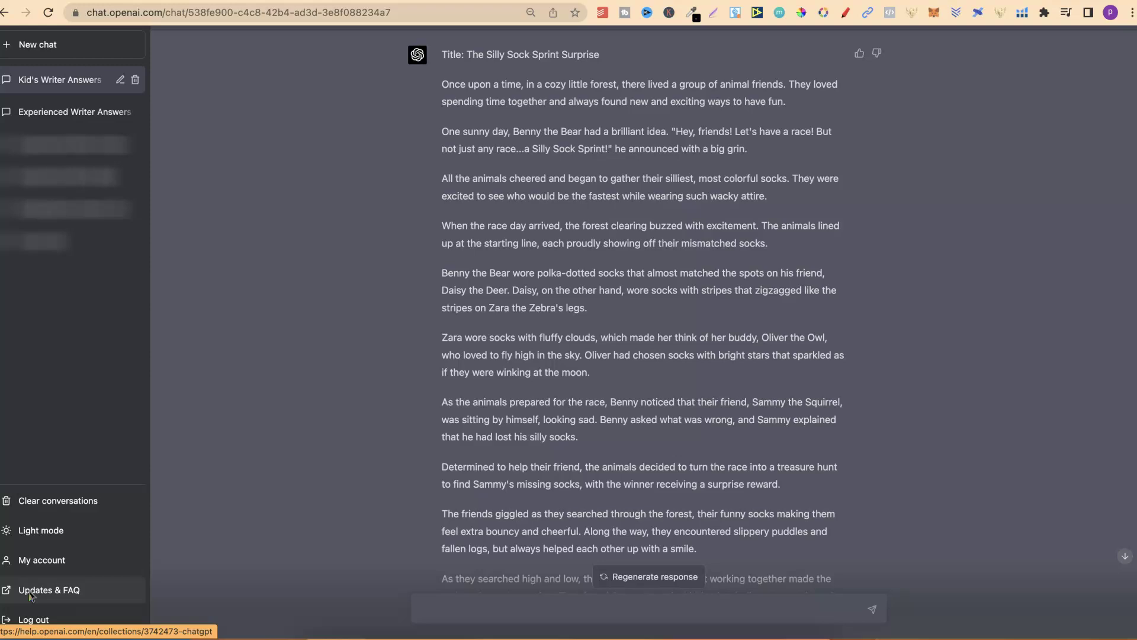
scroll(961, 481, down, 3)
Switch to Originality.ai and review the AI and plagiarism results for "The Silly Sock Sprint Surprise", "Shooting Star Surprises" and "The Silly Scarecrow Race".
click(961, 481)
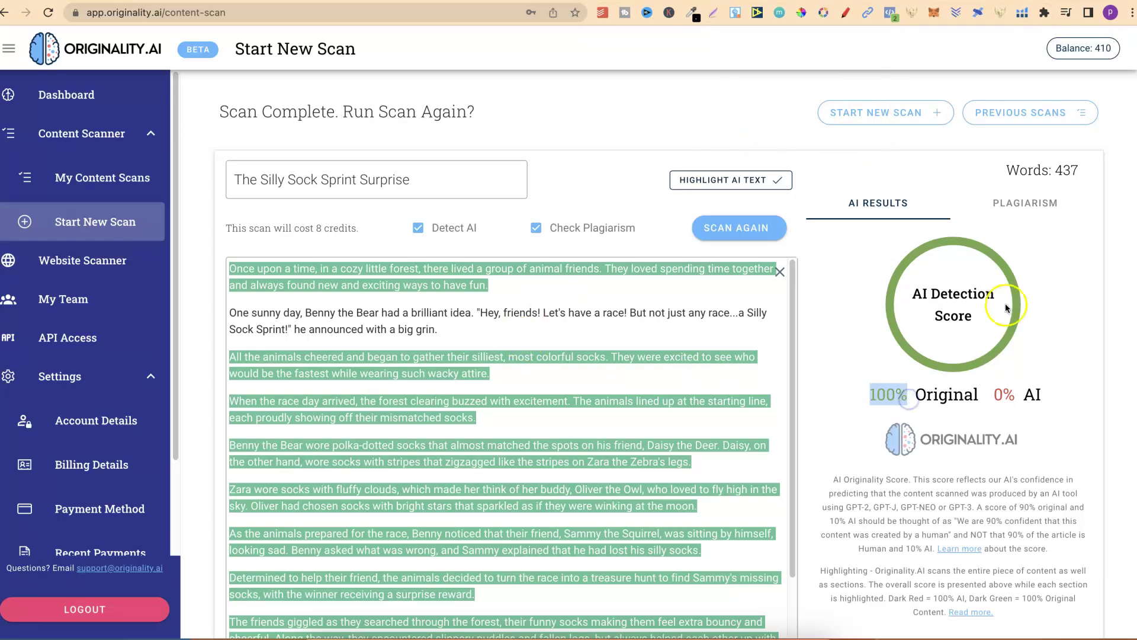
click(1016, 214)
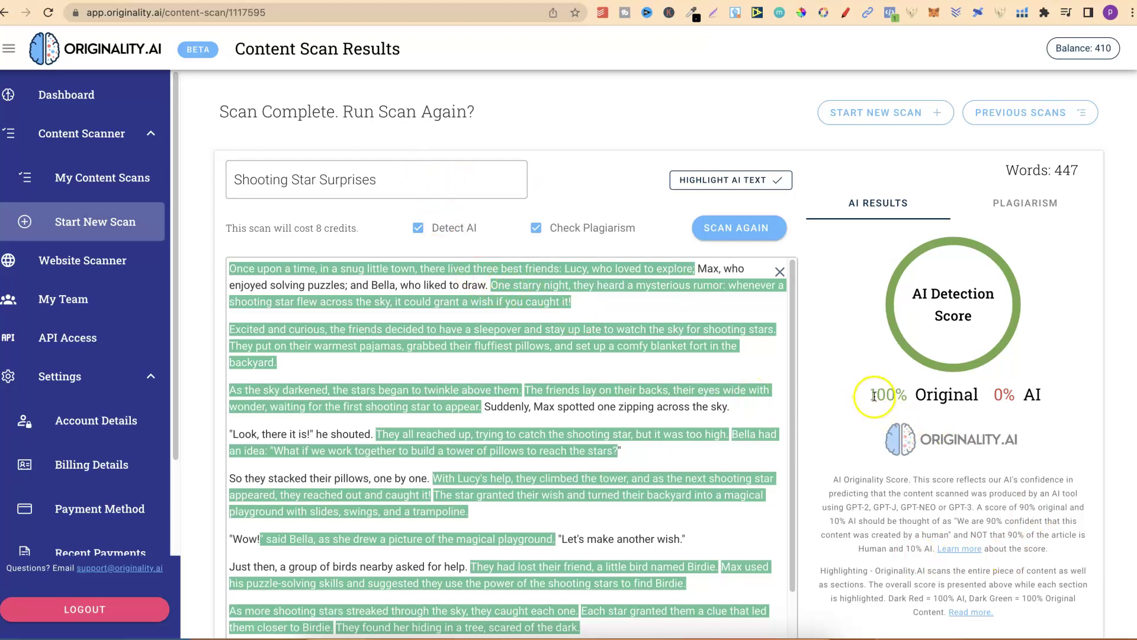
click(1010, 206)
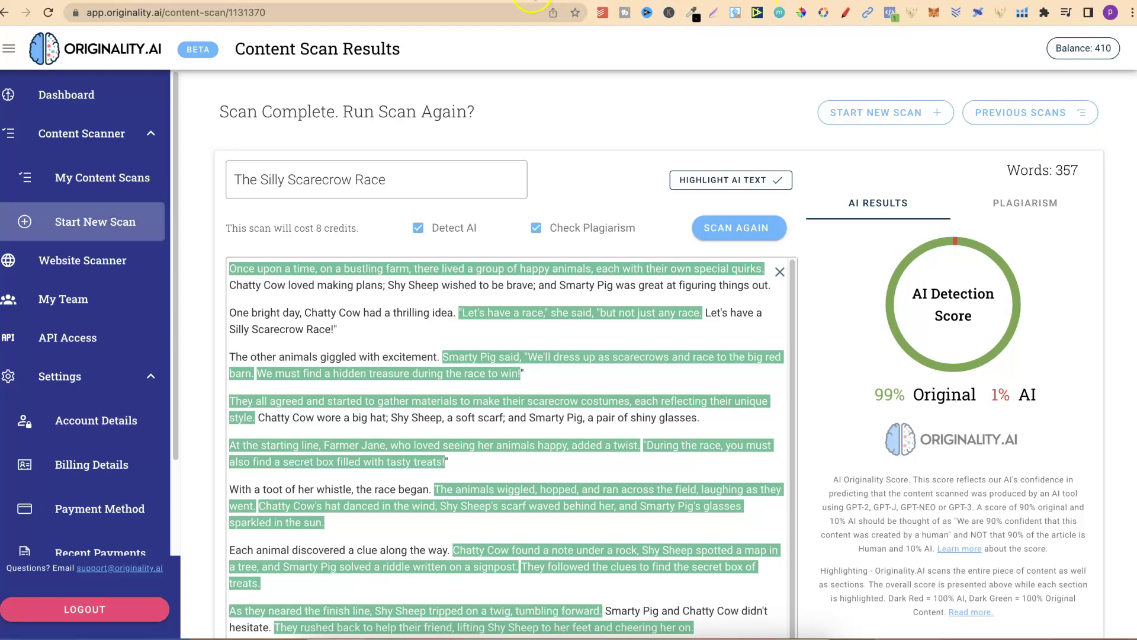
Switch to the Kids Short Story Prompts document and highlight the book subtitles prompt and its title placeholder.
click(532, 2)
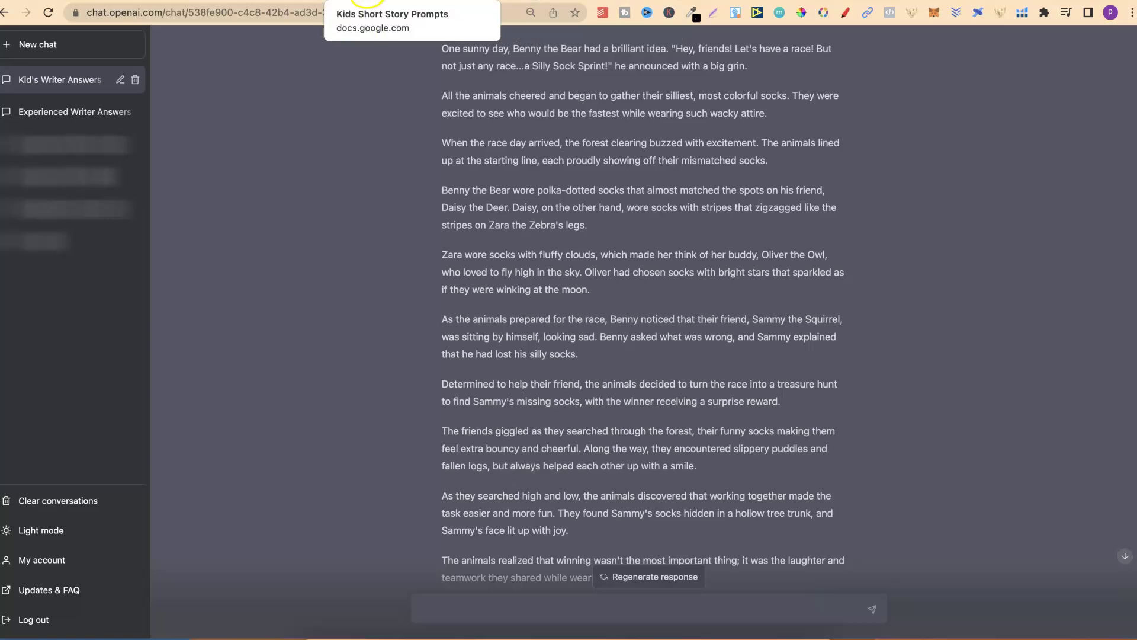
click(366, 2)
click(770, 243)
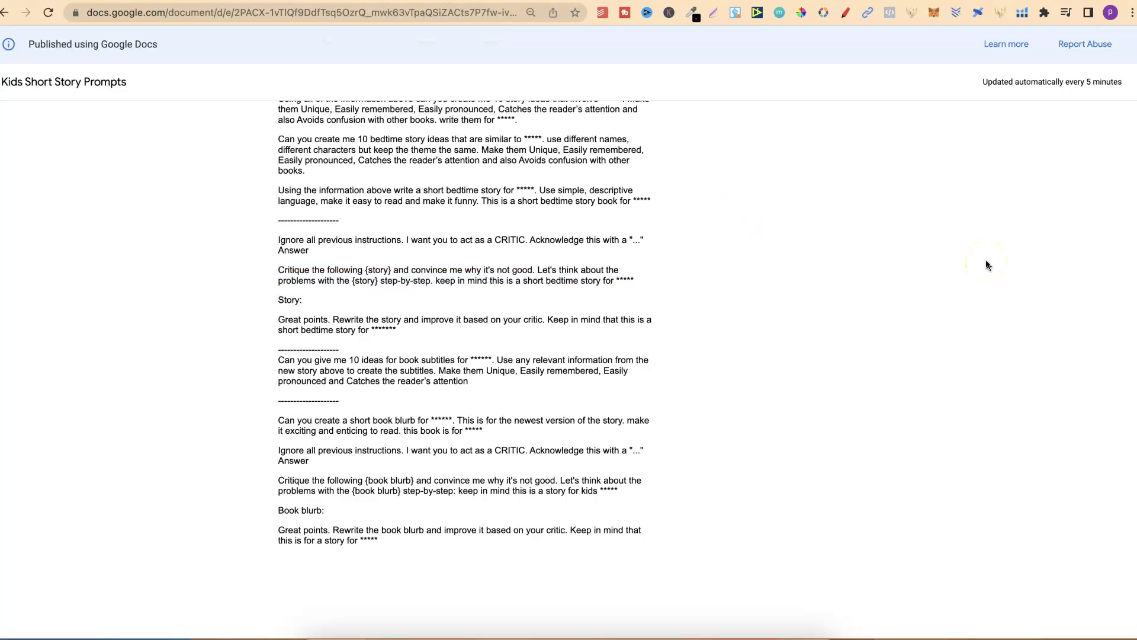
click(34, 591)
drag(468, 381, 256, 361)
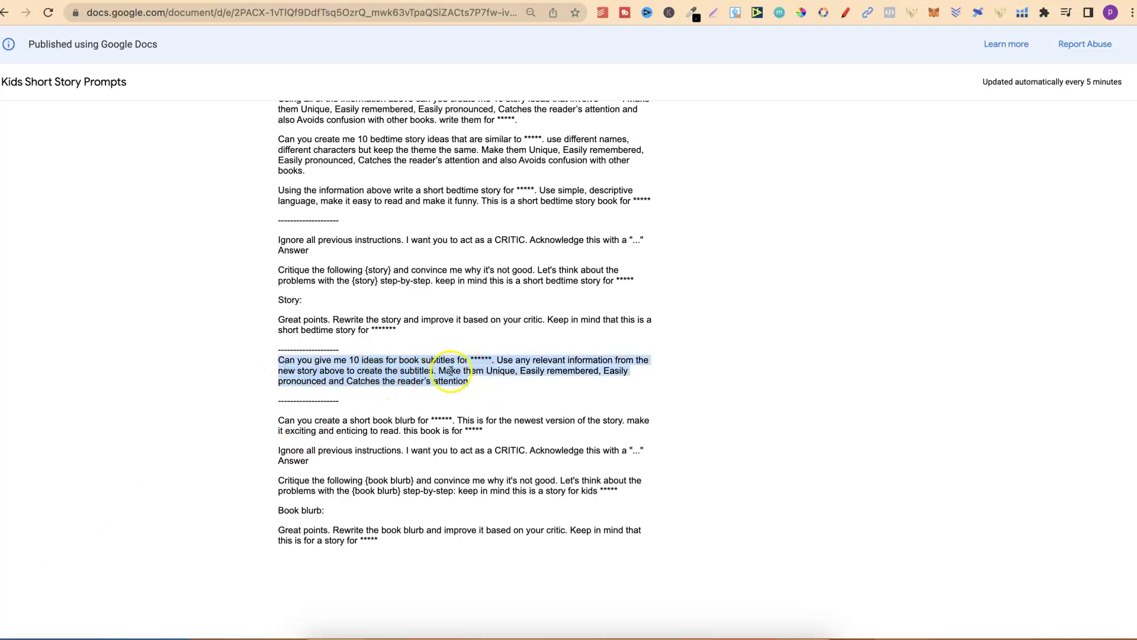
double_click(473, 361)
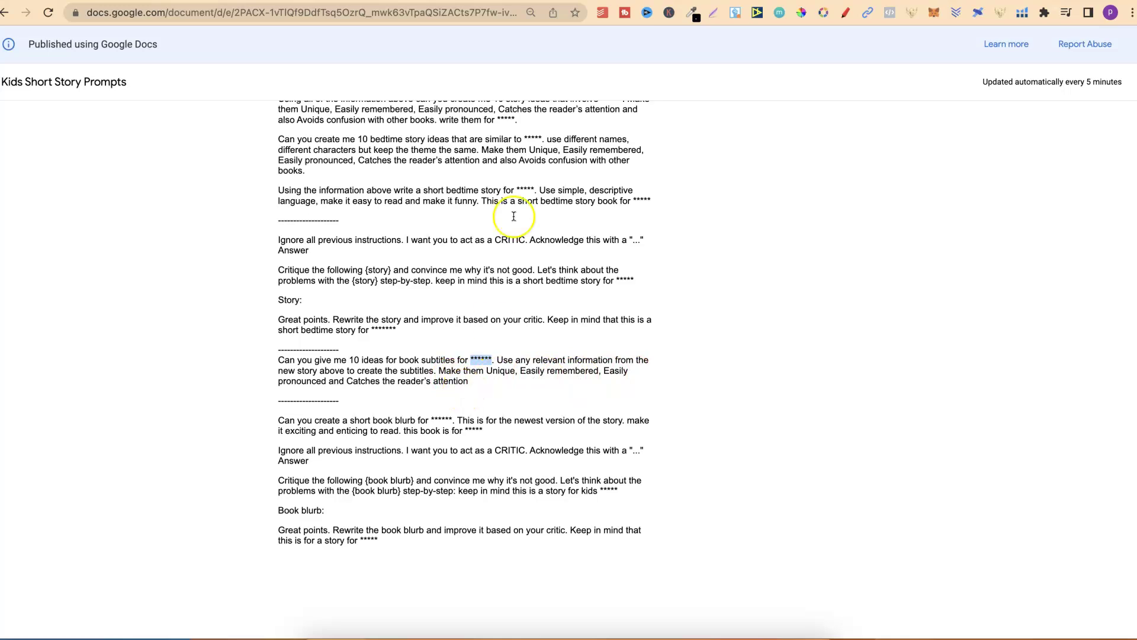
Return to the ChatGPT chat and examine the subtitle prompt and ideas, highlighting the book title and "A Tale of Teamwork and Silly Socks".
key(ctrl+Tab)
scroll(1050, 351, down, 1)
scroll(1050, 351, down, 10)
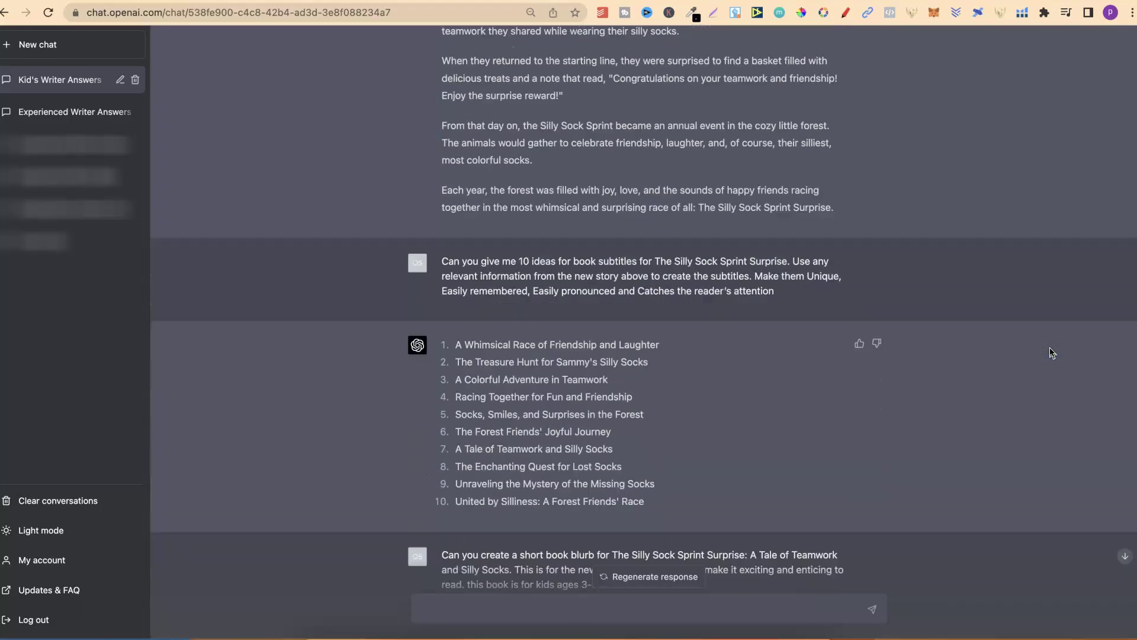
scroll(1050, 351, down, 2)
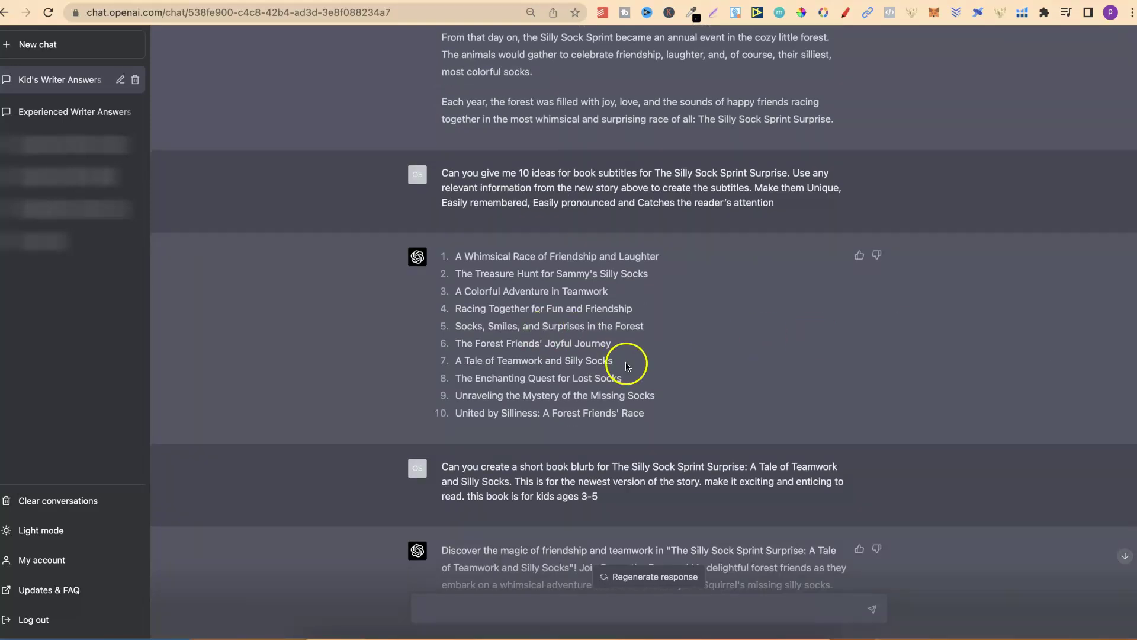
drag(455, 360, 626, 360)
drag(661, 172, 796, 173)
click(455, 358)
drag(455, 358, 638, 354)
click(770, 379)
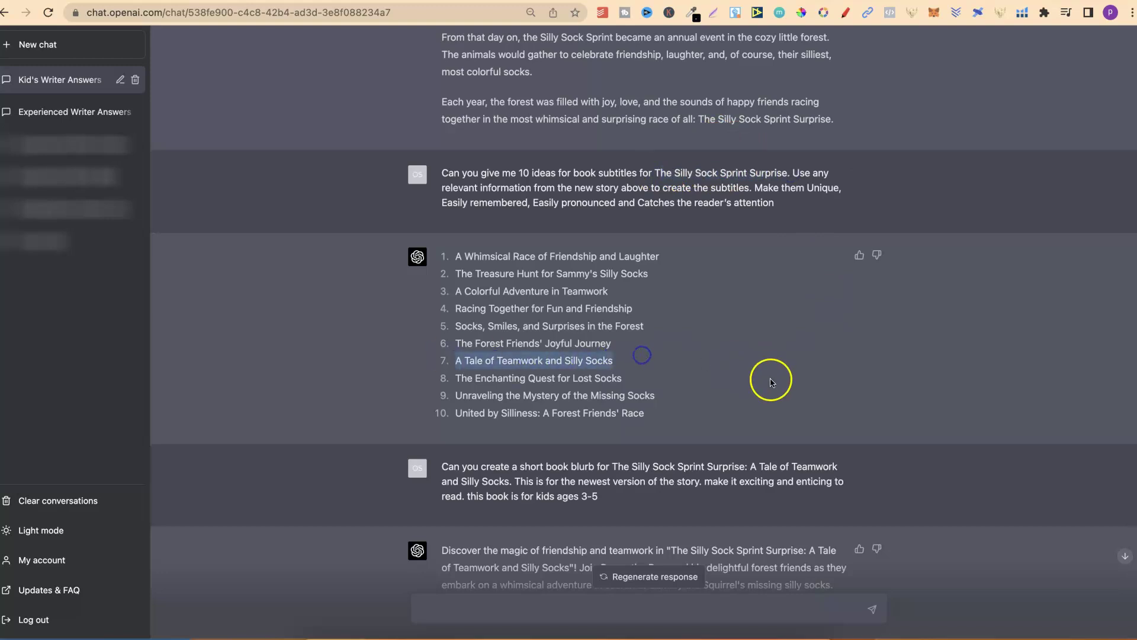
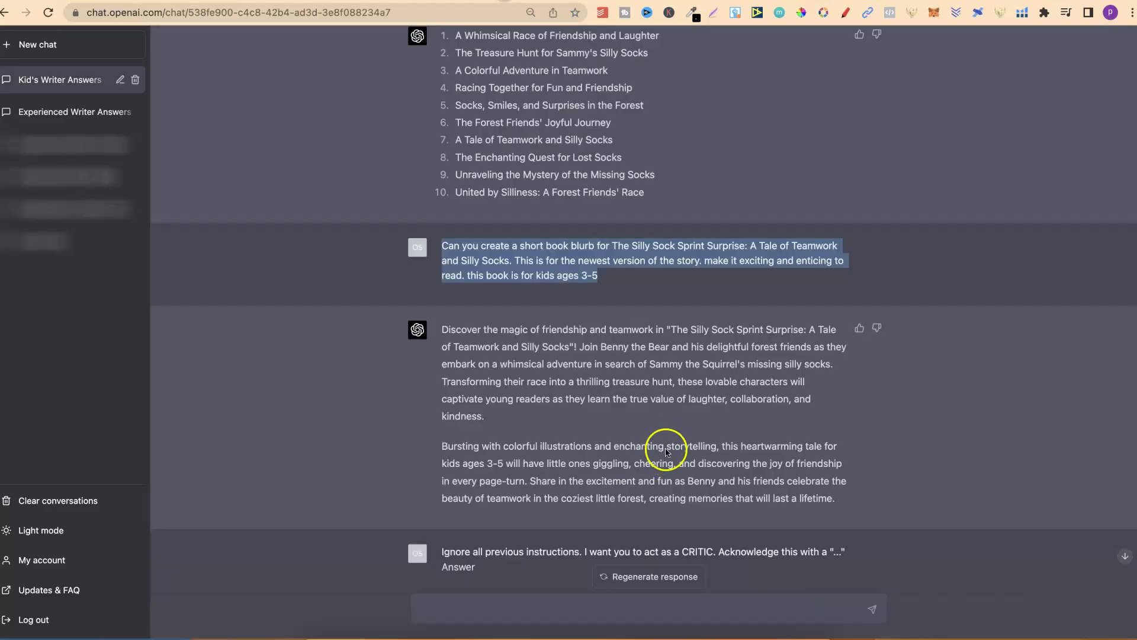
Examine the short book blurb prompt, highlighting its title with subtitle and "ages 3-5", and read the generated blurb.
click(612, 247)
drag(611, 247, 554, 276)
click(1057, 375)
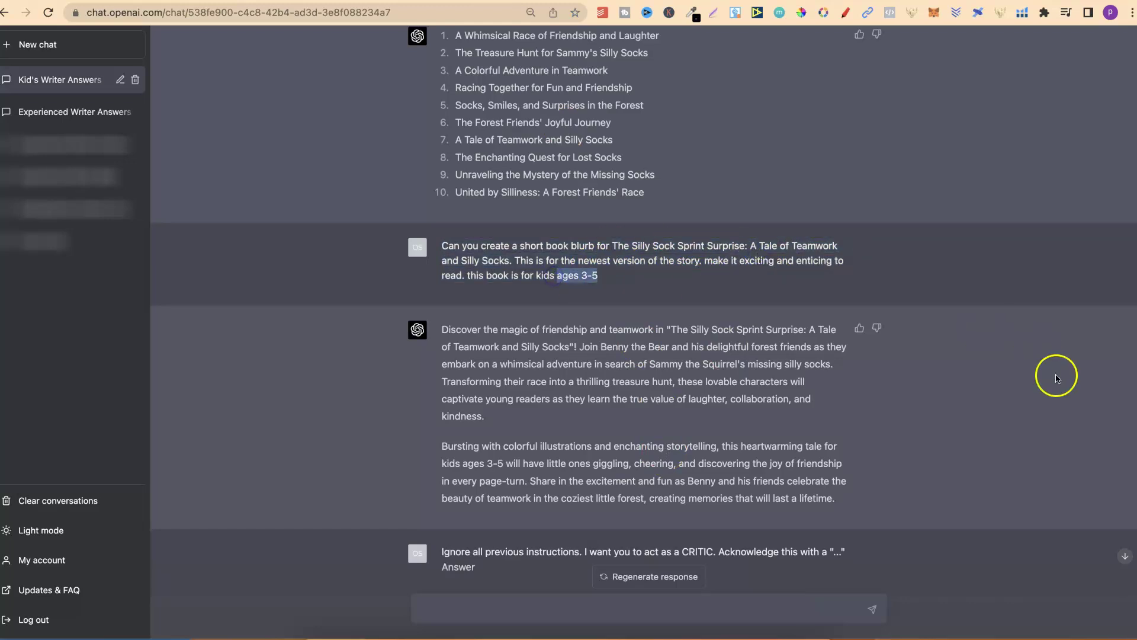
scroll(1055, 391, down, 1)
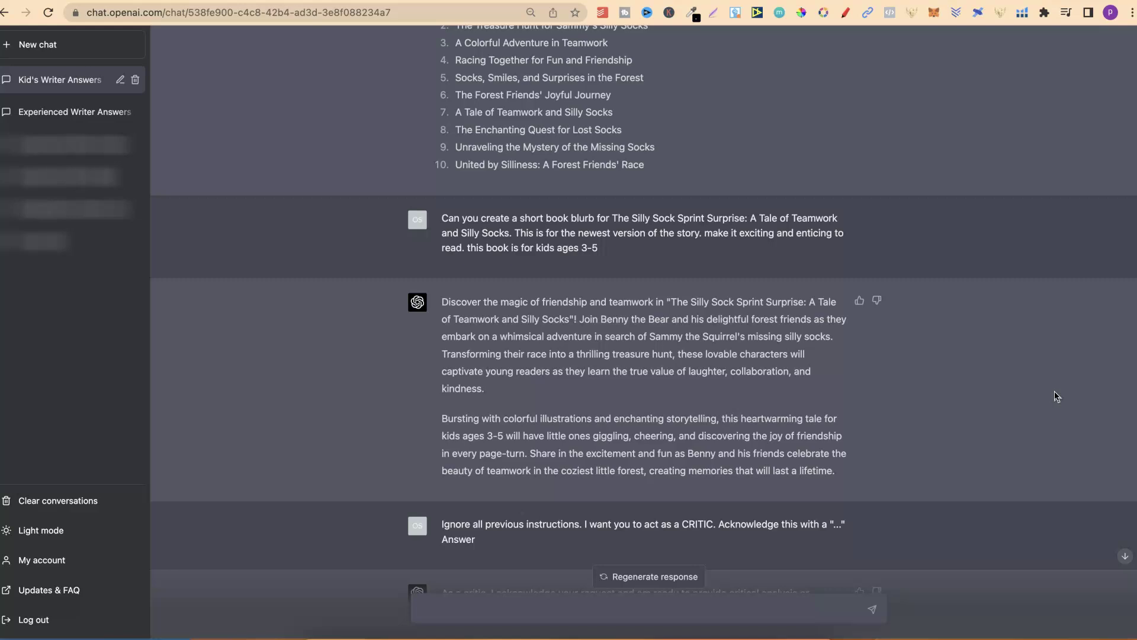
Highlight the "act as a CRITIC" prompt that follows the generated book blurb.
scroll(1054, 391, down, 7)
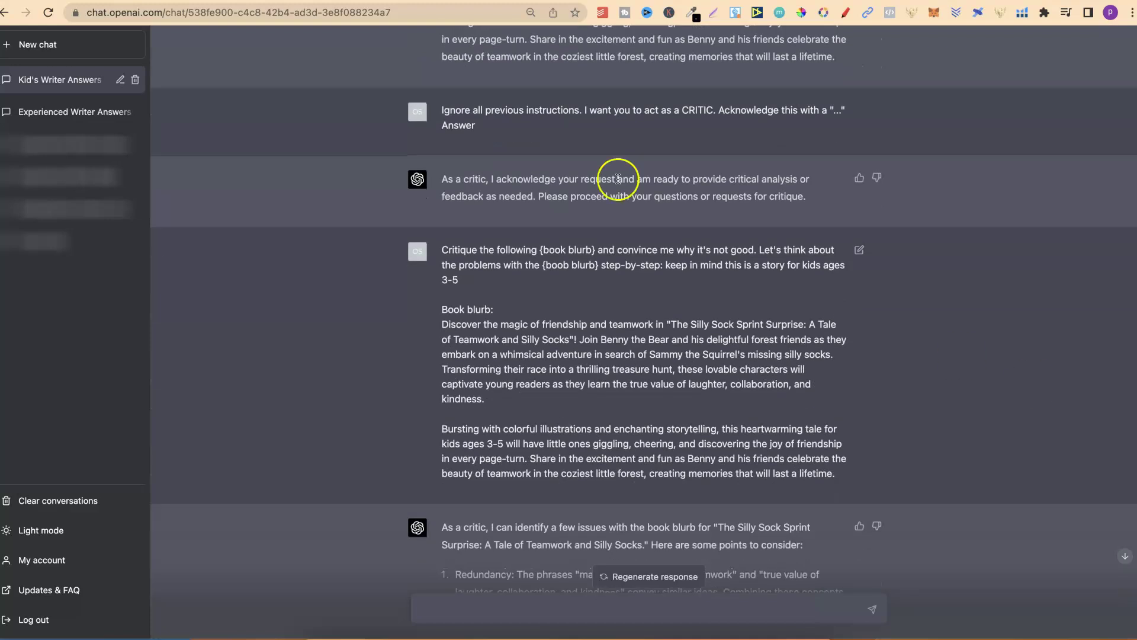
triple_click(554, 110)
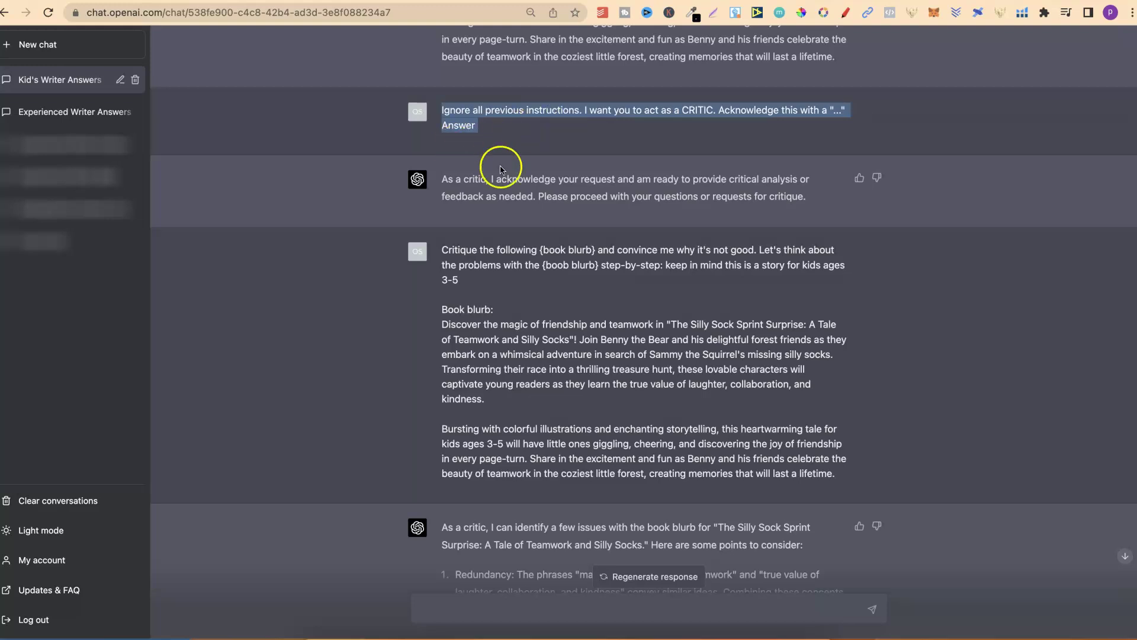
click(1007, 303)
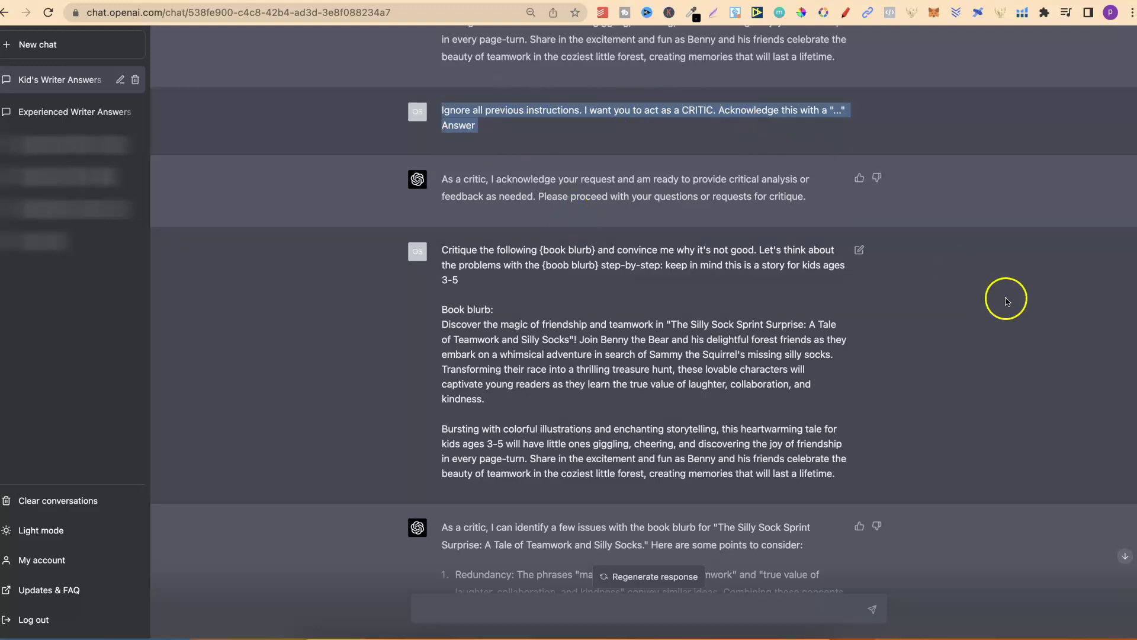
Examine the blurb critique prompt, highlighting its {book blurb} wording, the age range "3-5" and the misspelled "boob blurb".
scroll(1007, 303, down, 3)
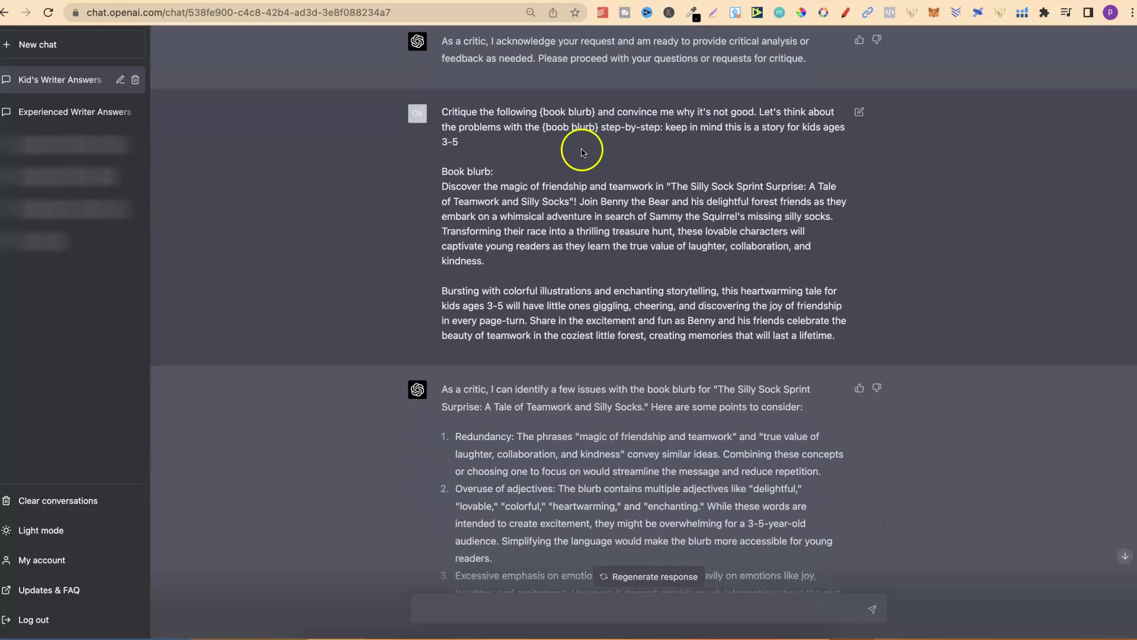
click(547, 114)
drag(546, 114, 592, 114)
click(462, 148)
drag(462, 147, 439, 142)
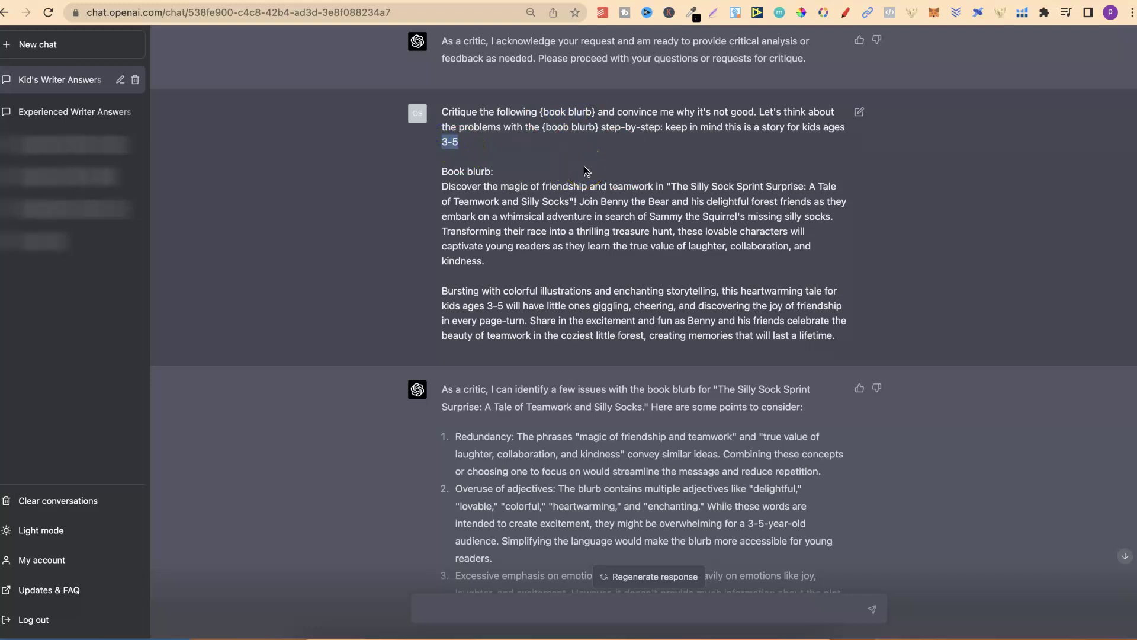
drag(545, 113, 575, 111)
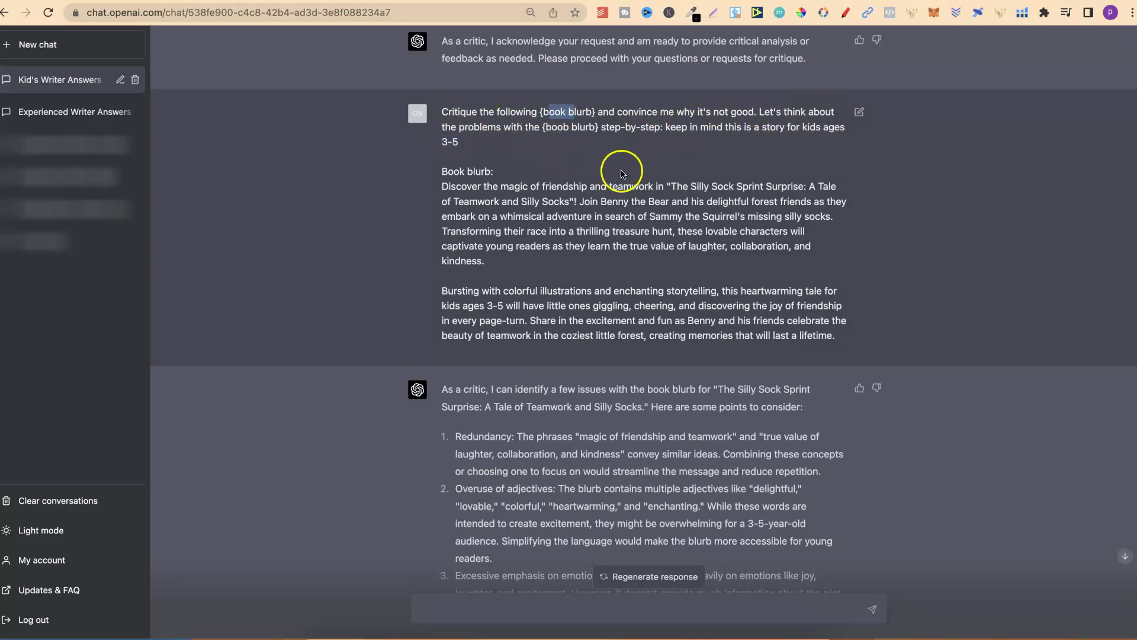
click(546, 128)
drag(546, 128, 597, 128)
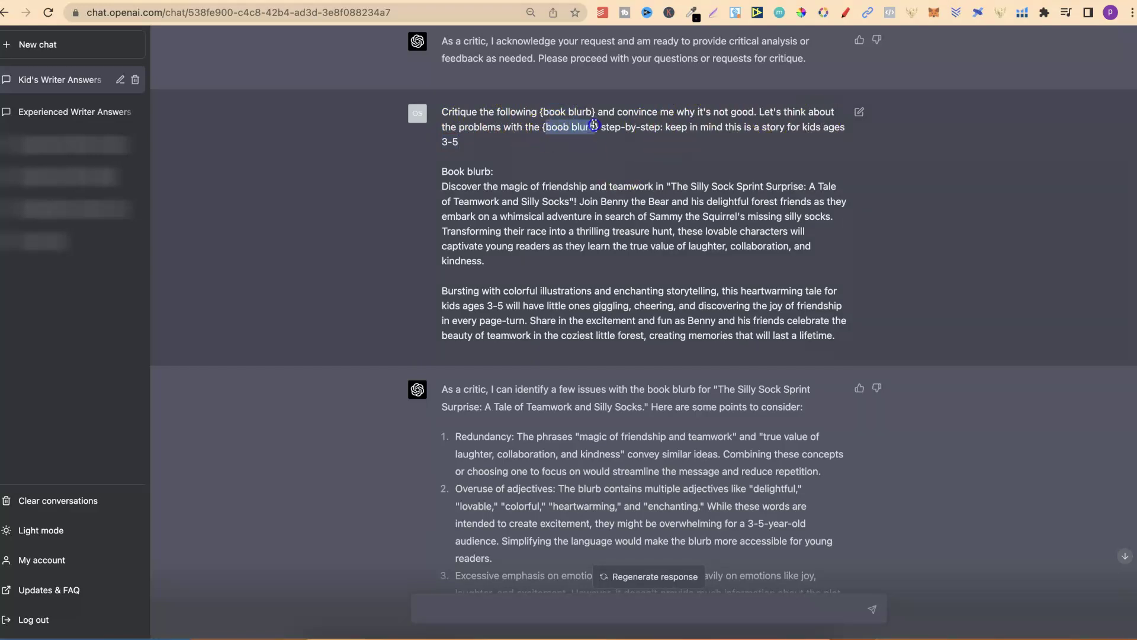
click(584, 140)
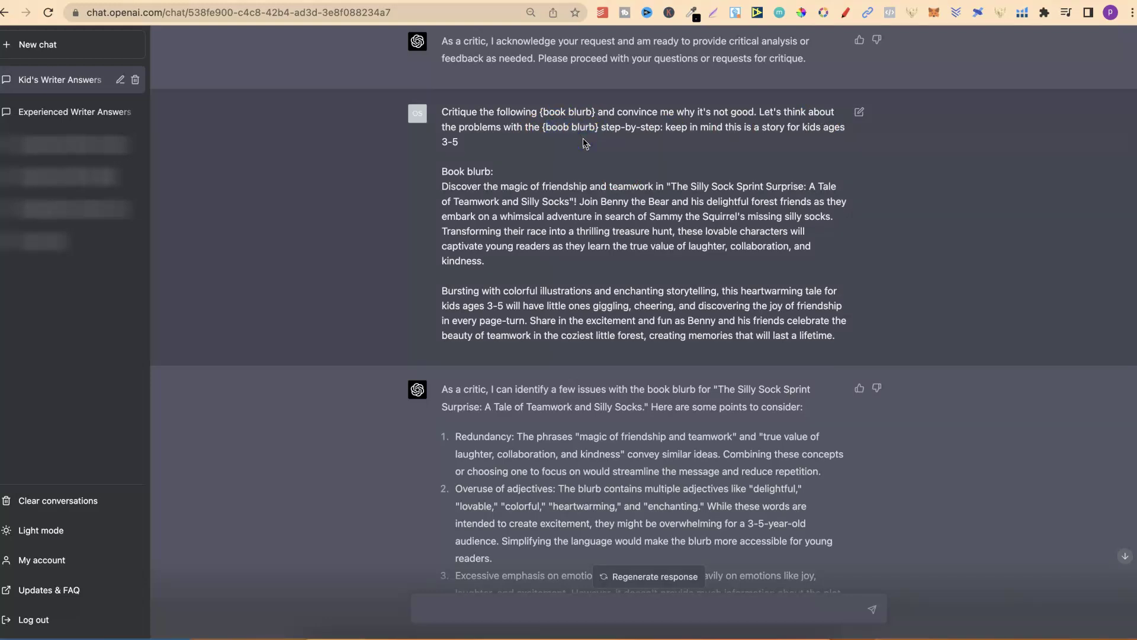
Highlight the "Book blurb:" line in the prompts document, and return to the ChatGPT chat to read the blurb's critique.
key(ctrl+Tab)
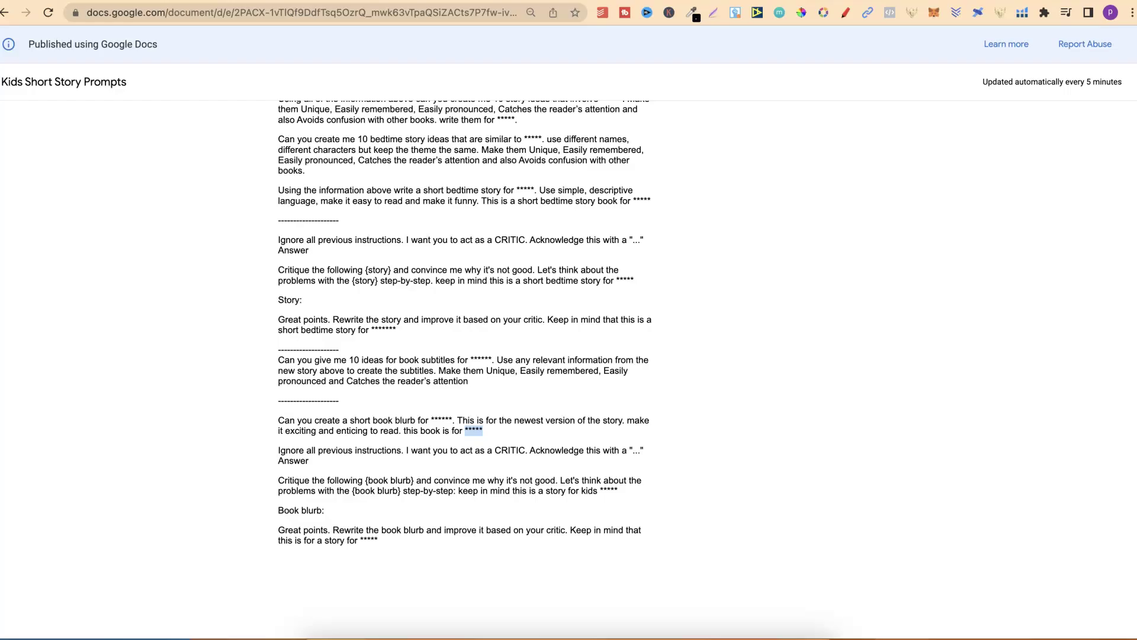
triple_click(322, 510)
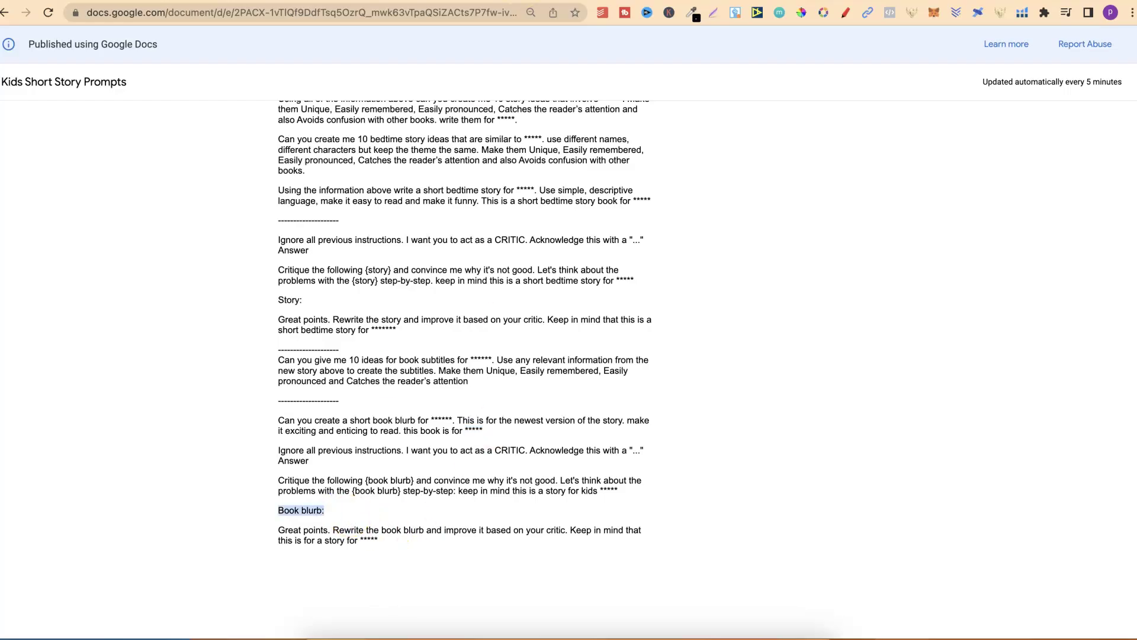
key(ctrl+shift+Tab)
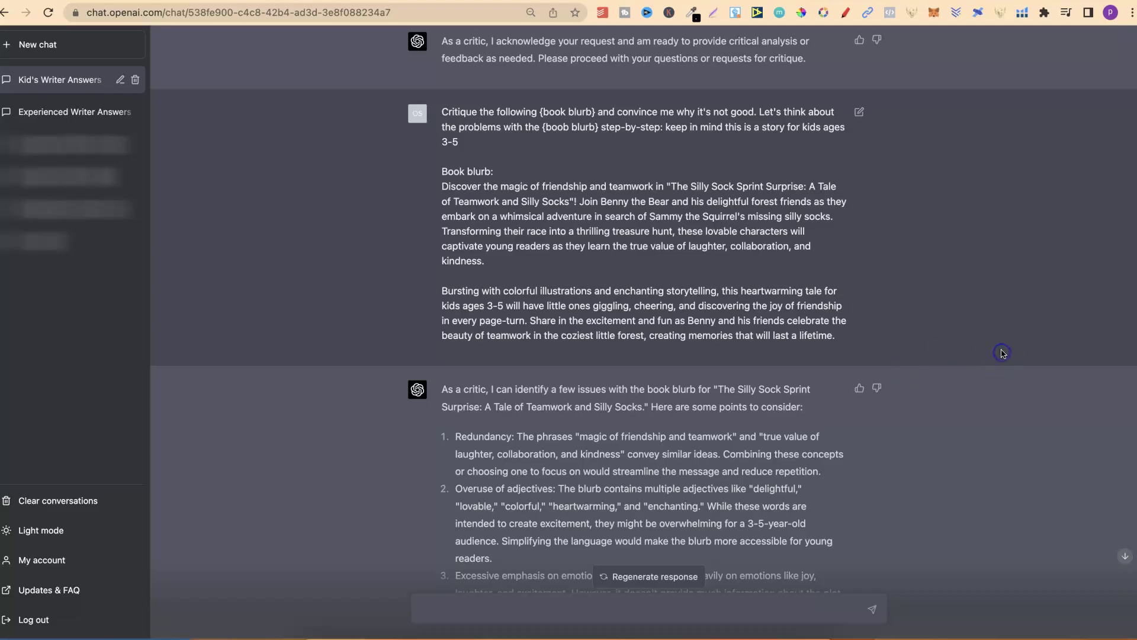
scroll(1002, 353, down, 5)
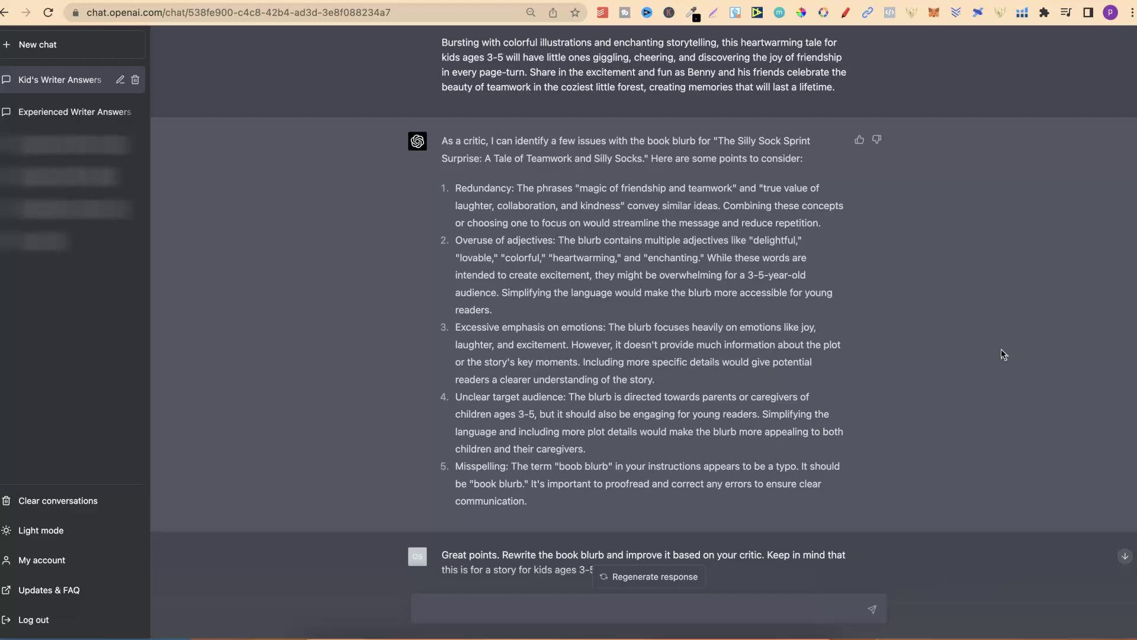
Read the rewritten book blurb for ages 3-5 below the critique, highlighting its full text.
scroll(1001, 353, down, 5)
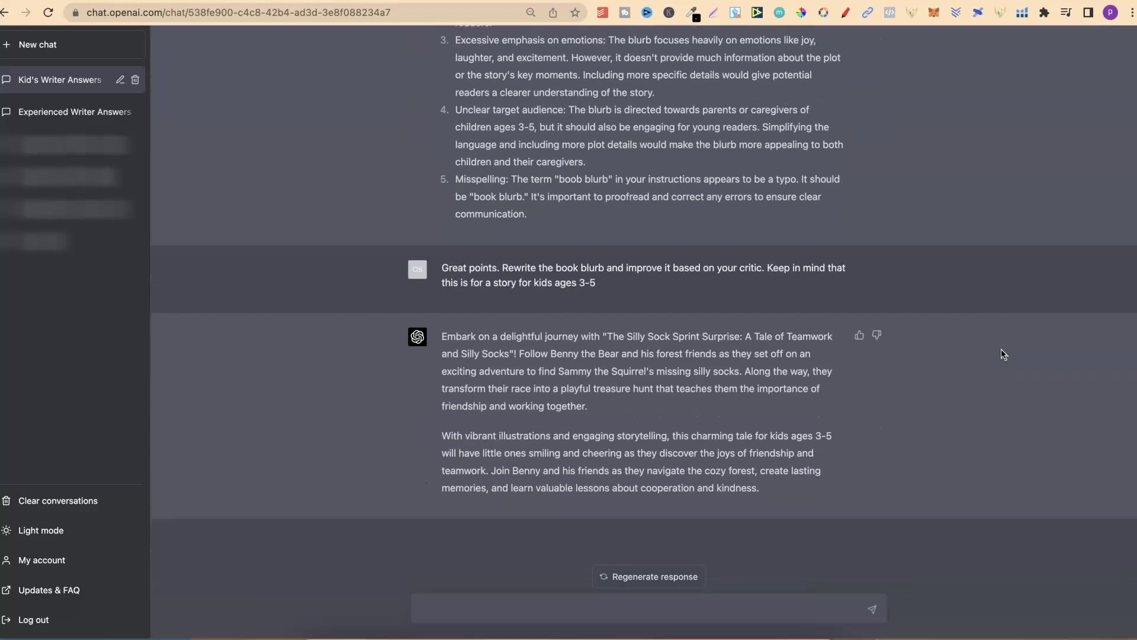
drag(760, 501, 436, 329)
click(706, 422)
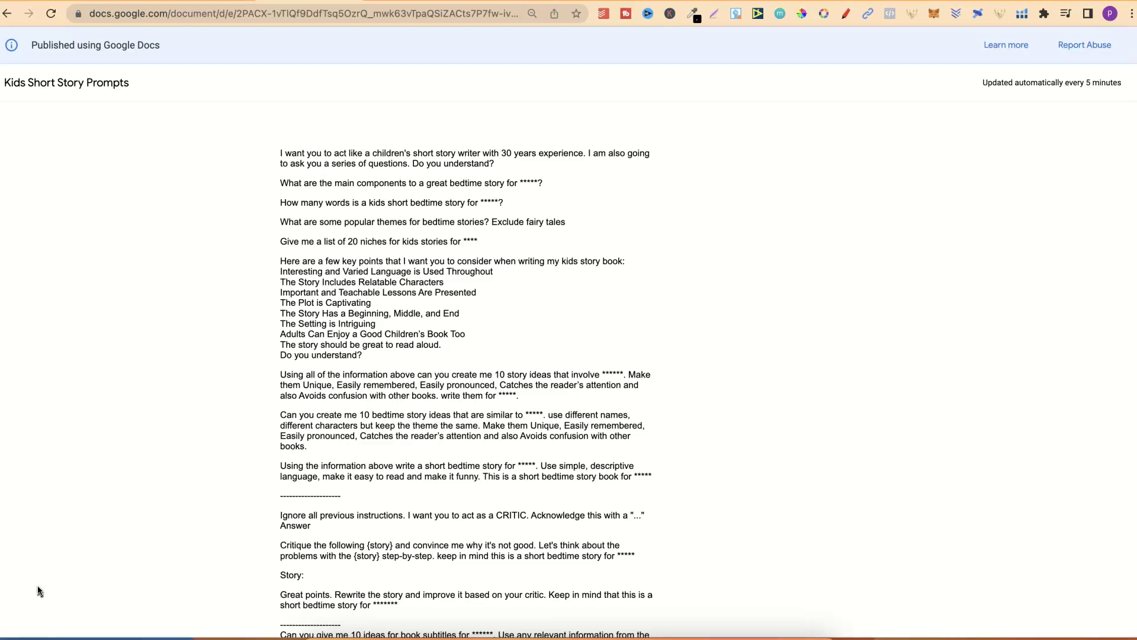
Switch to the "YT Bedtime Story Books" document and examine the Silly Sock Sprint Surprise title and story.
click(295, 225)
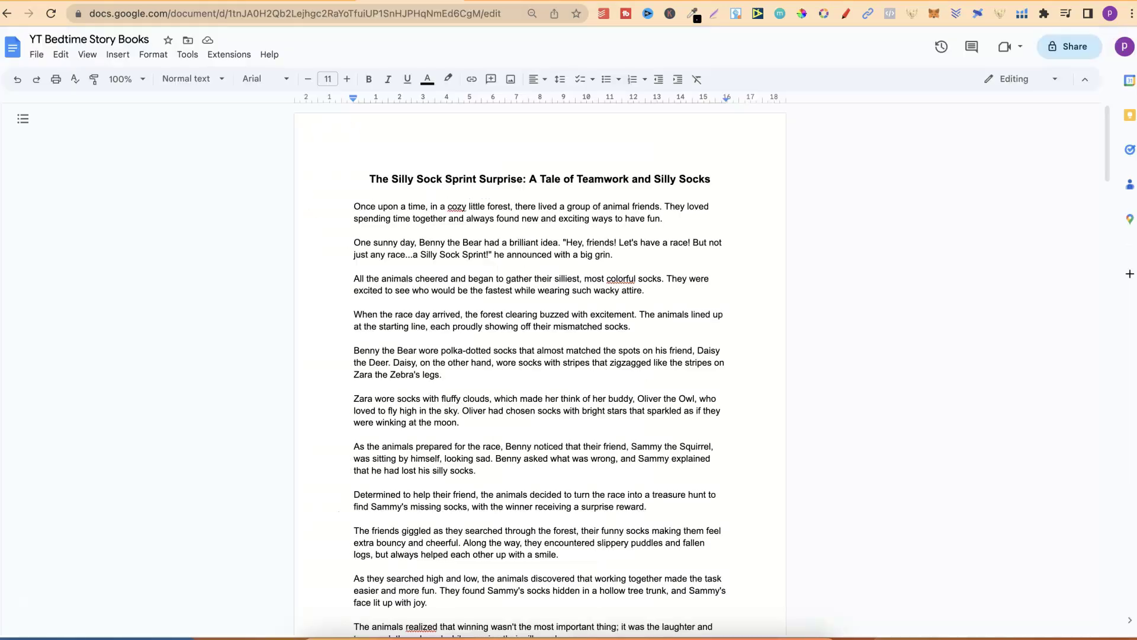
click(649, 258)
click(661, 268)
click(545, 218)
click(1103, 129)
Make the "Blurb:" label after the Silly Sock Sprint Surprise story bold.
drag(1108, 145, 1110, 243)
drag(379, 280, 313, 284)
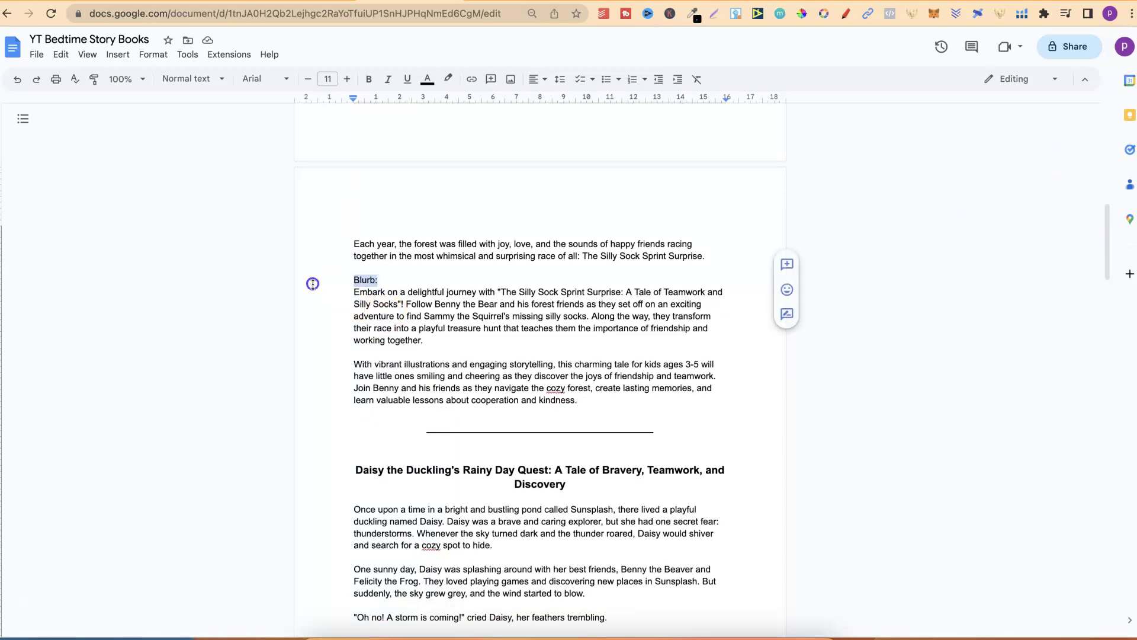
click(368, 78)
click(556, 373)
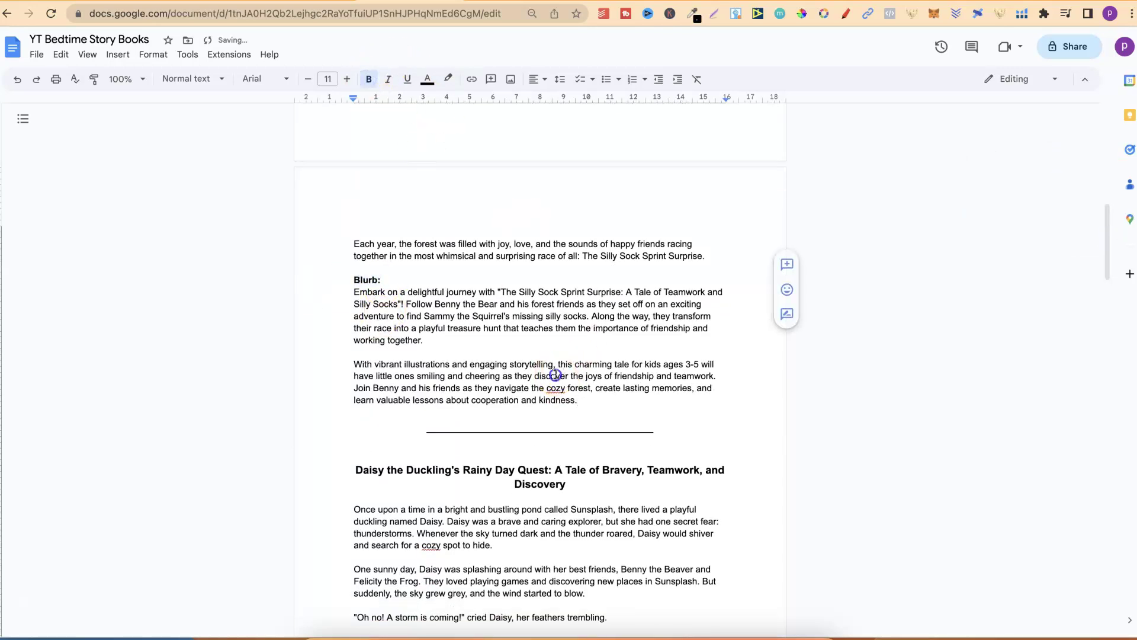
Highlight the whole Silly Sock Sprint Surprise text from blurb up to title, and return to the "Kids Short Story Prompts" document.
drag(599, 401, 360, 144)
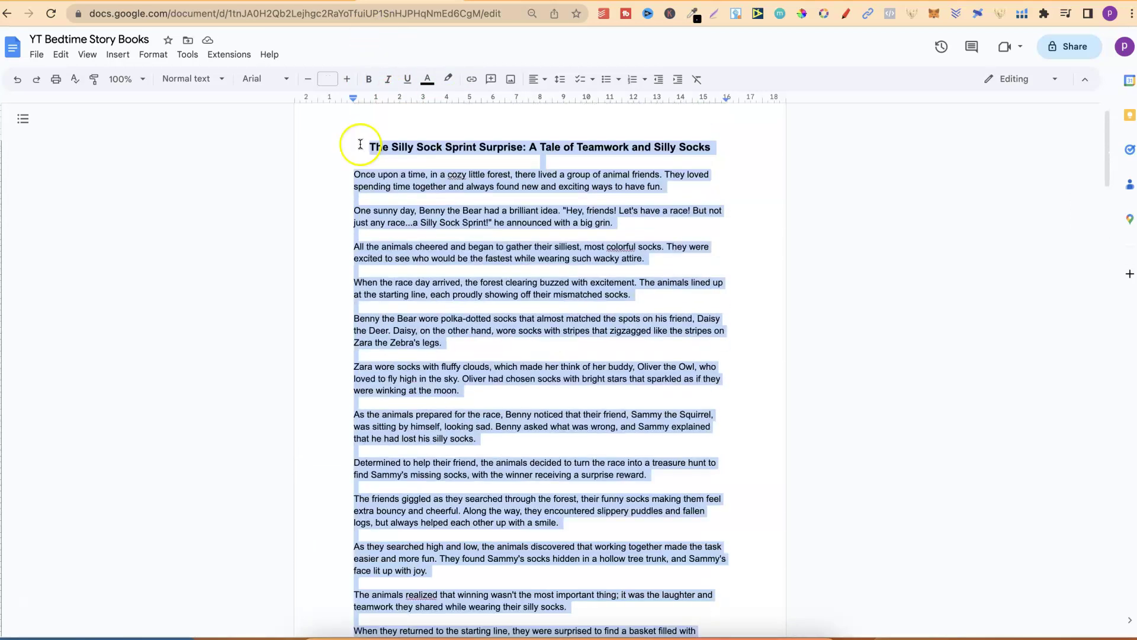
click(762, 269)
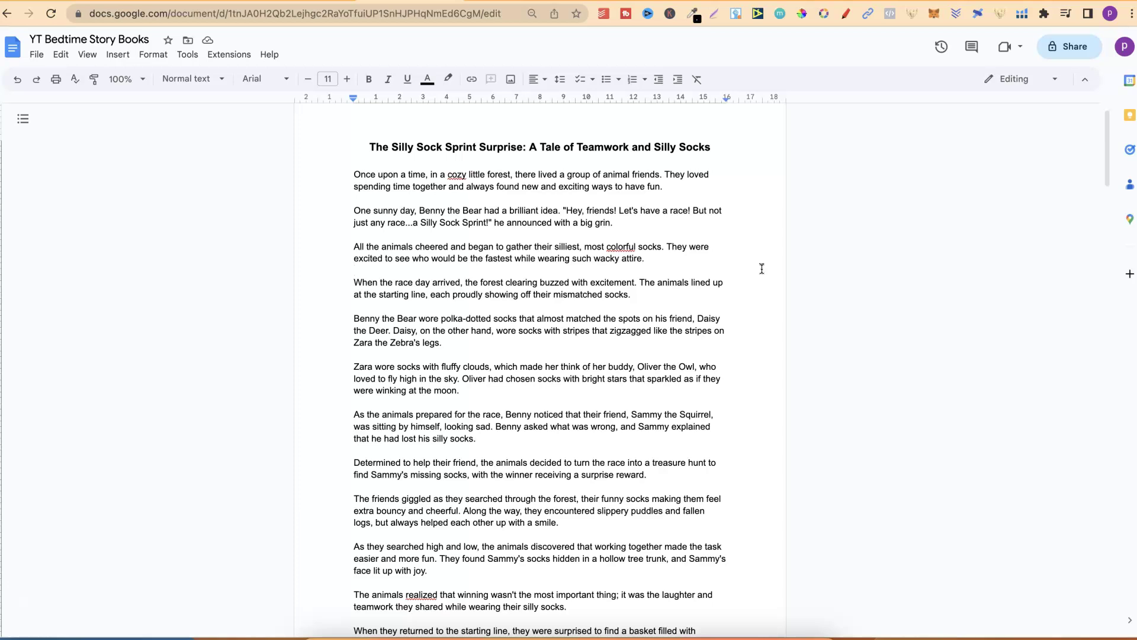
click(26, 591)
click(327, 17)
click(560, 277)
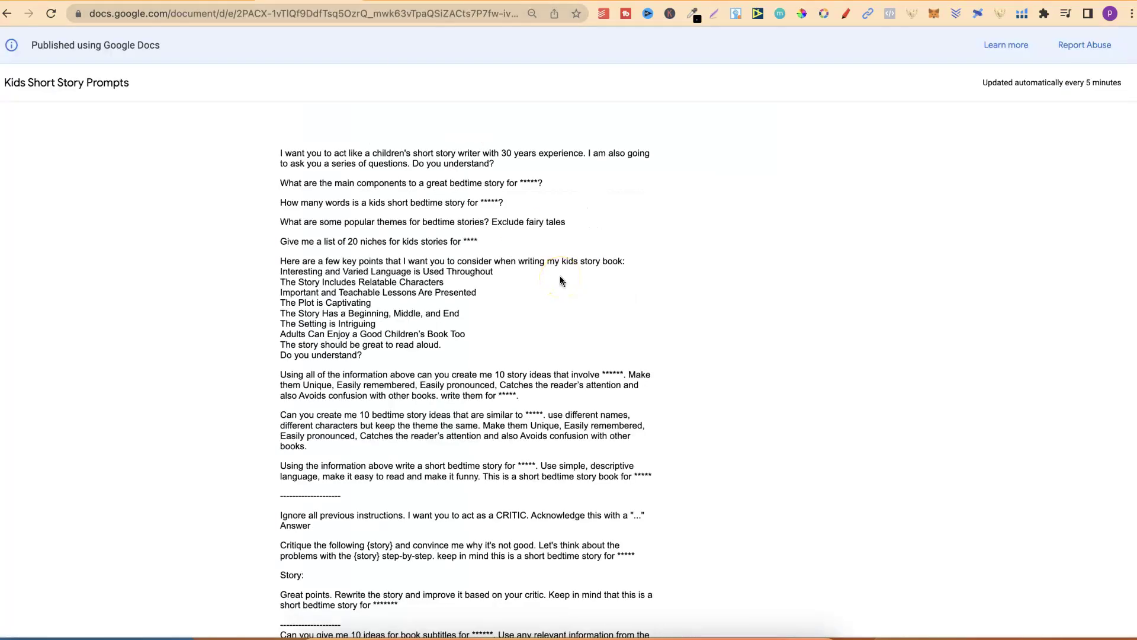